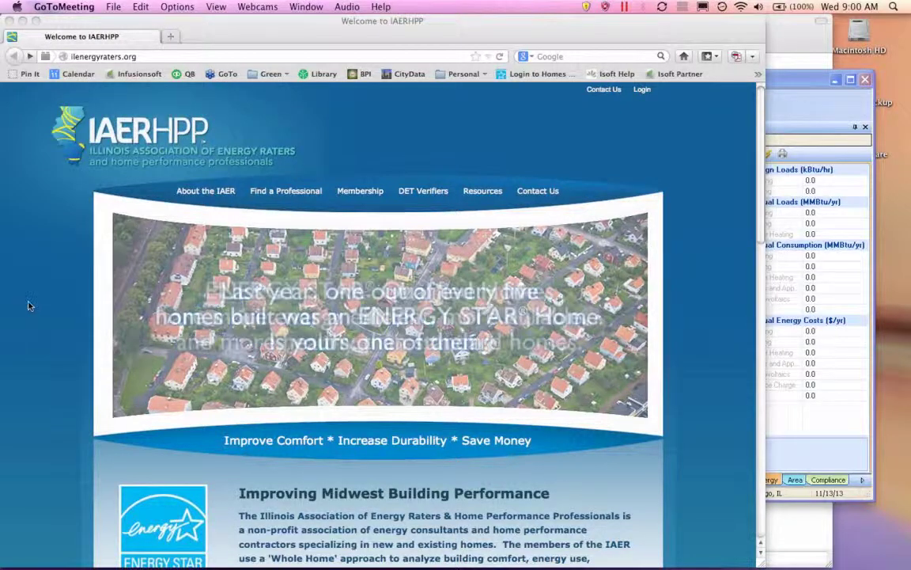
- Open the My Account member page from the foot of the IAERHPP homepage and examine its login and lost-password fields
{"action": "scroll", "coordinate": [51, 306], "scroll_direction": "down", "scroll_amount": 5}
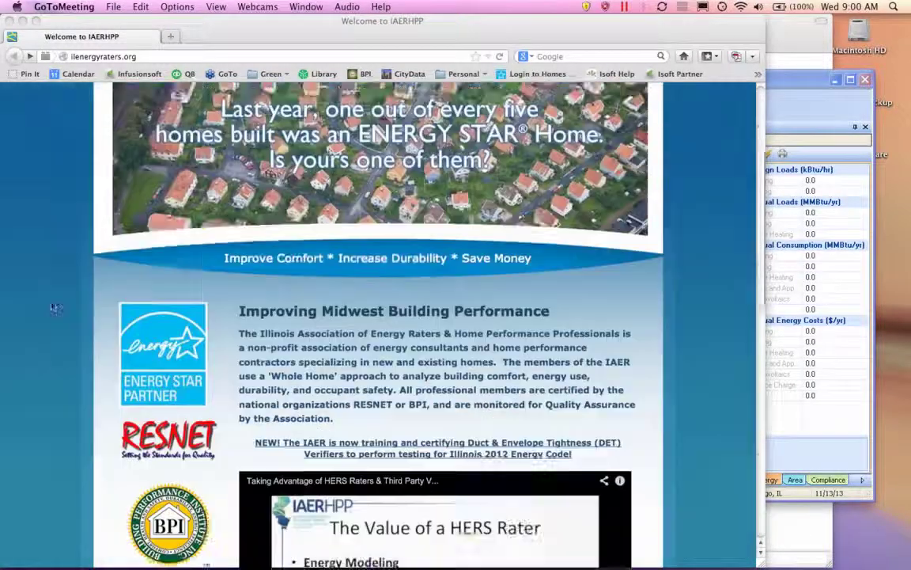
{"action": "scroll", "coordinate": [54, 309], "scroll_direction": "down", "scroll_amount": 10}
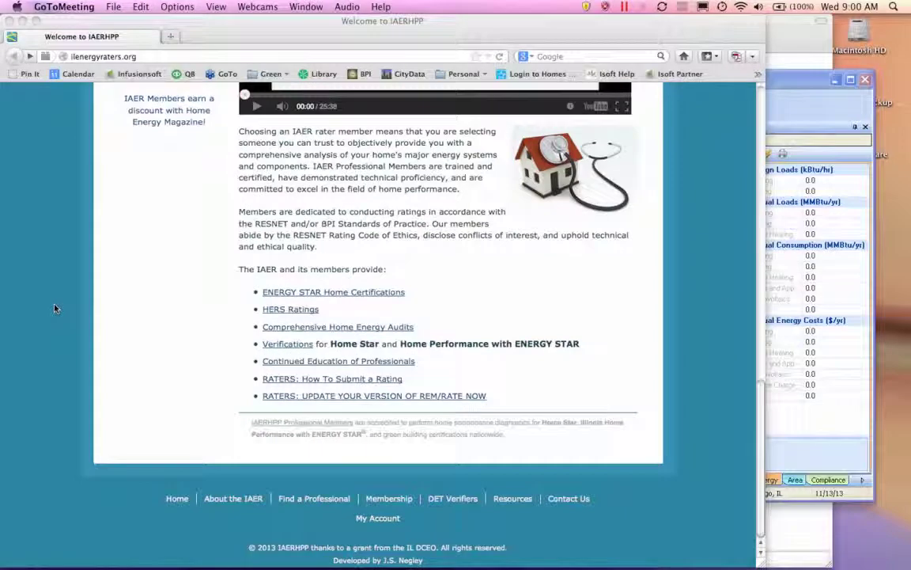
{"action": "left_click", "coordinate": [376, 522]}
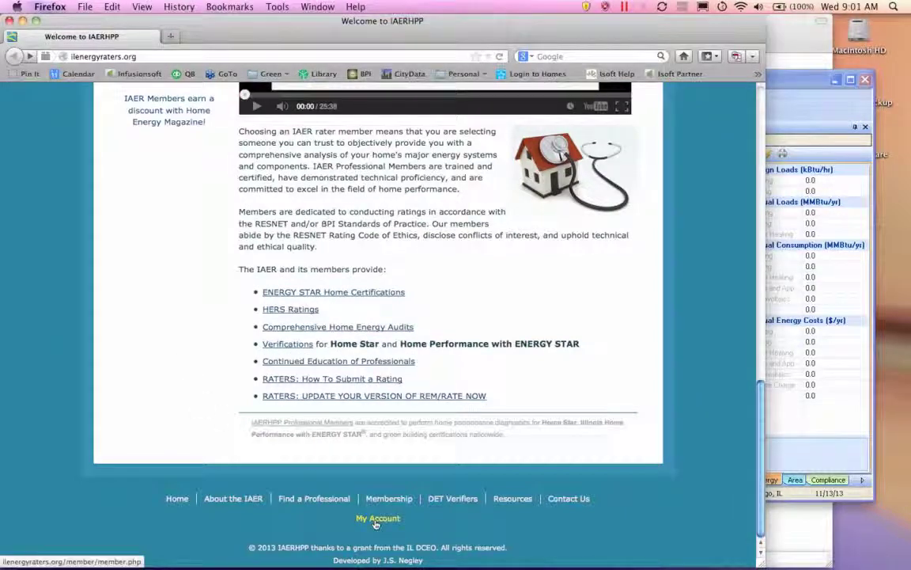
{"action": "left_click", "coordinate": [376, 522]}
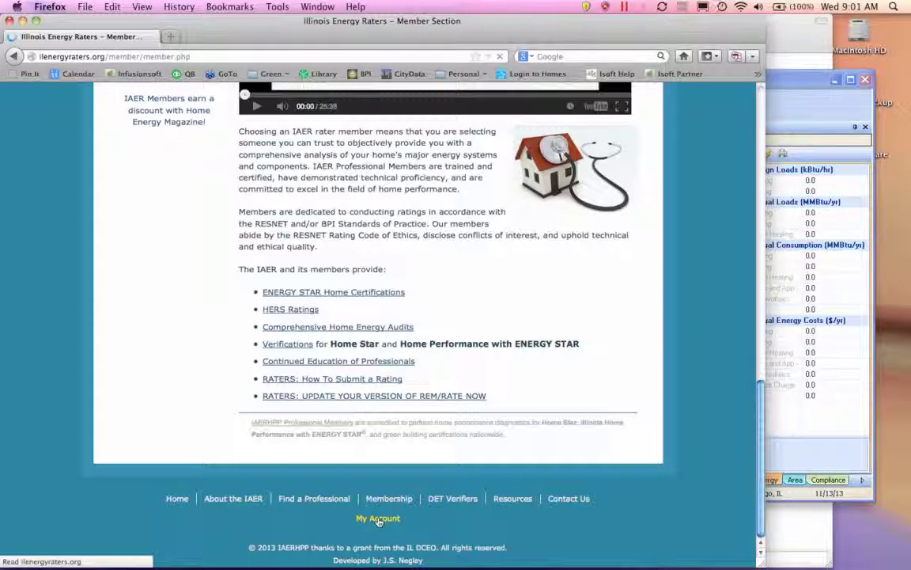
{"action": "left_click", "coordinate": [378, 518]}
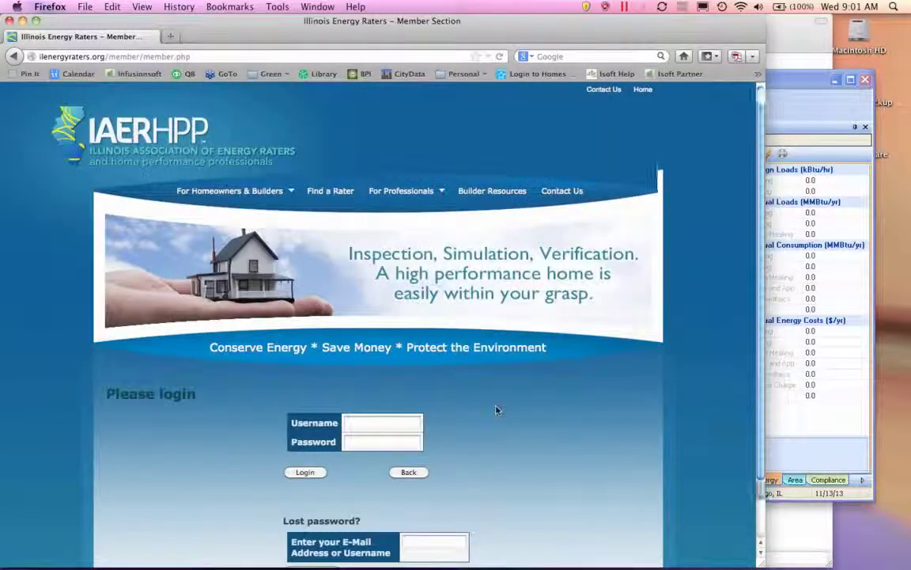
{"action": "scroll", "coordinate": [489, 410], "scroll_direction": "down", "scroll_amount": 2}
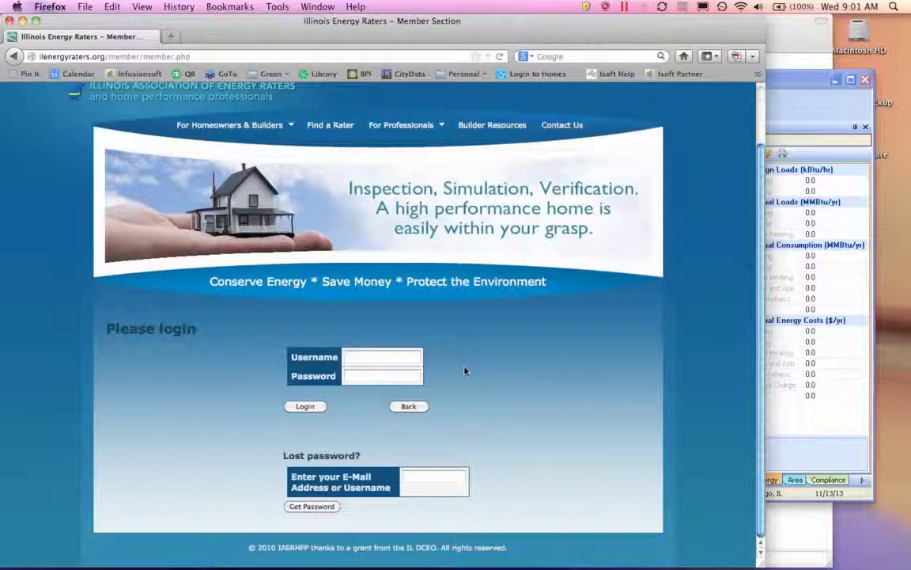
{"action": "scroll", "coordinate": [466, 371], "scroll_direction": "up", "scroll_amount": 2}
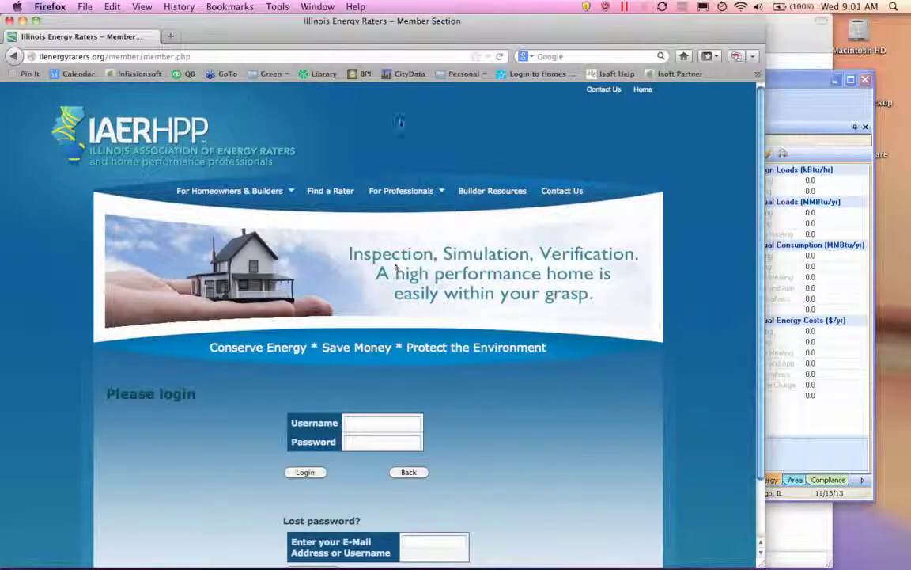
- Return to the homepage, follow the REM/Rate version update link, and review the v14.3 full install and updater downloads before closing that page
{"action": "left_click", "coordinate": [308, 114]}
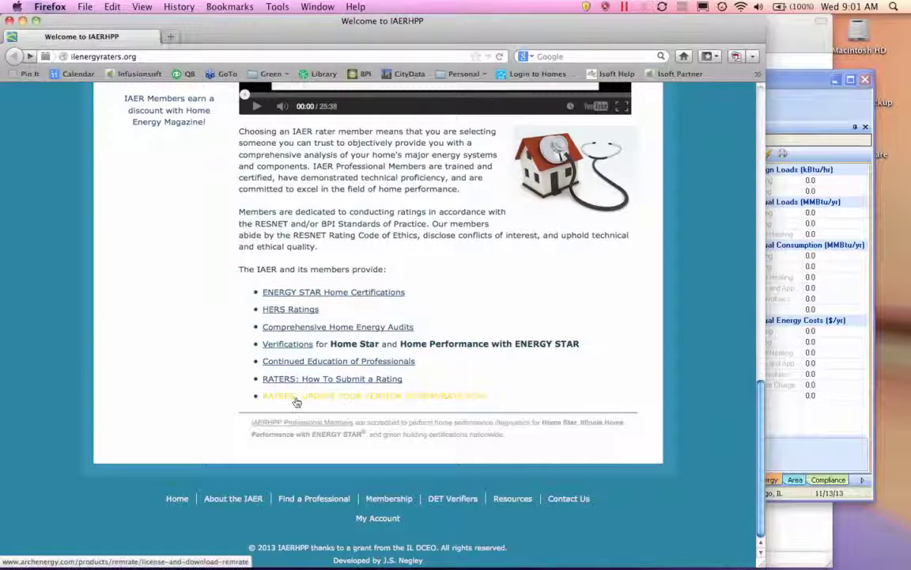
{"action": "left_click", "coordinate": [402, 402]}
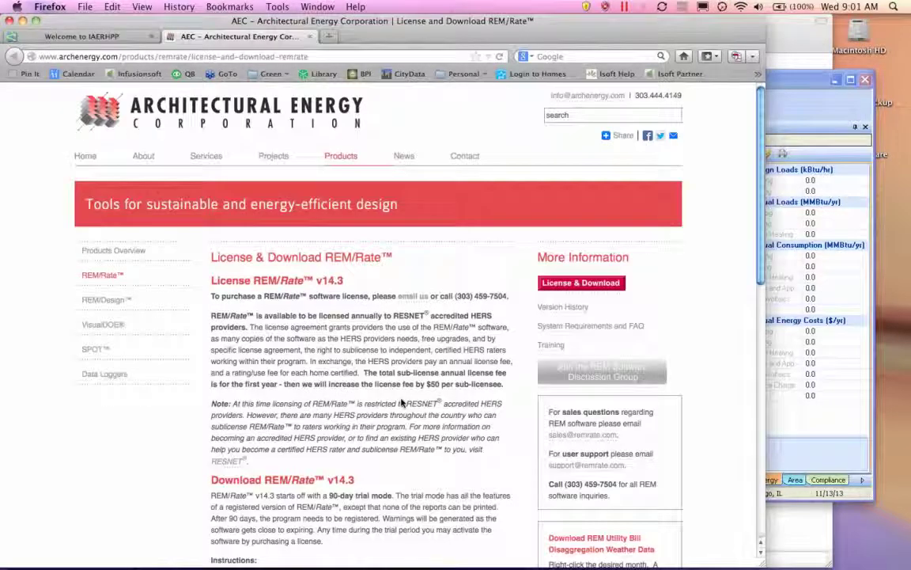
{"action": "scroll", "coordinate": [335, 386], "scroll_direction": "down", "scroll_amount": 5}
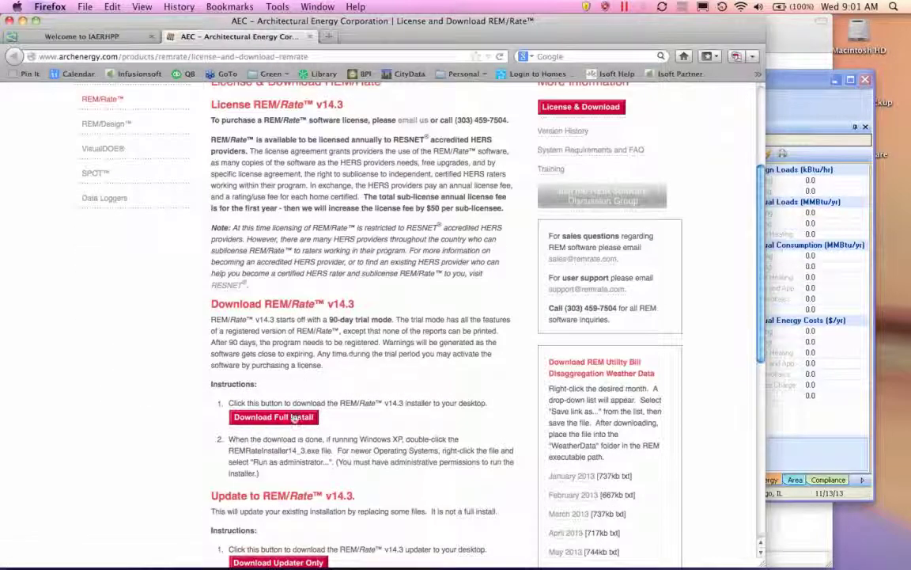
{"action": "scroll", "coordinate": [328, 373], "scroll_direction": "down", "scroll_amount": 5}
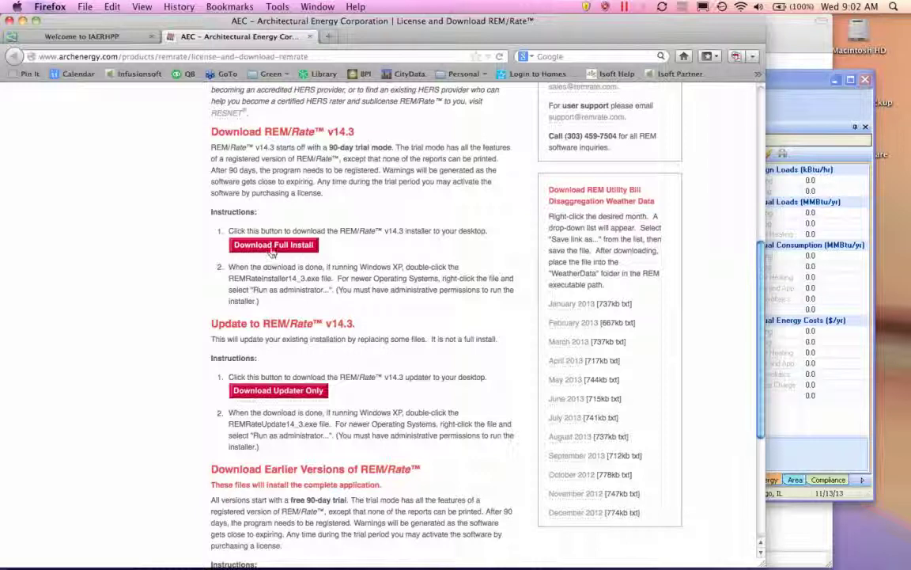
{"action": "scroll", "coordinate": [417, 295], "scroll_direction": "up", "scroll_amount": 5}
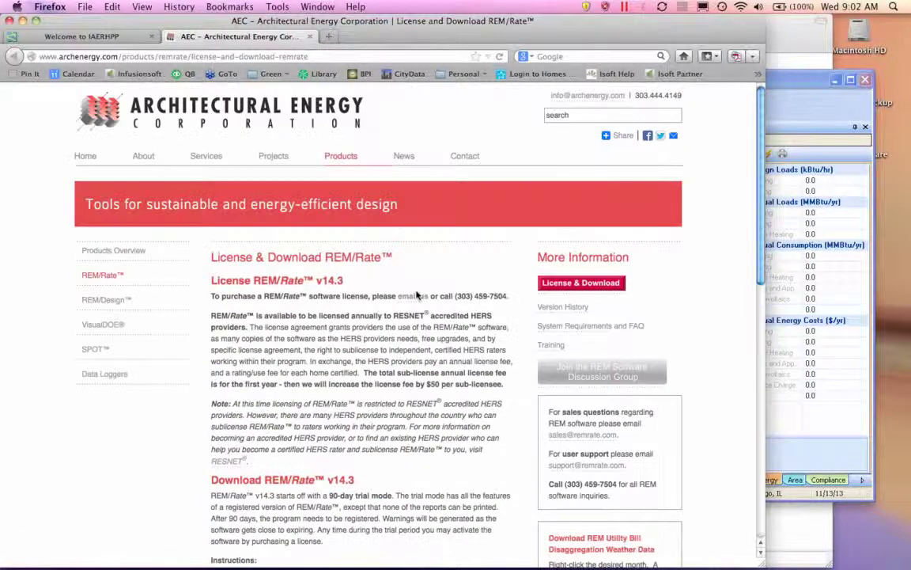
{"action": "key", "text": "super+w"}
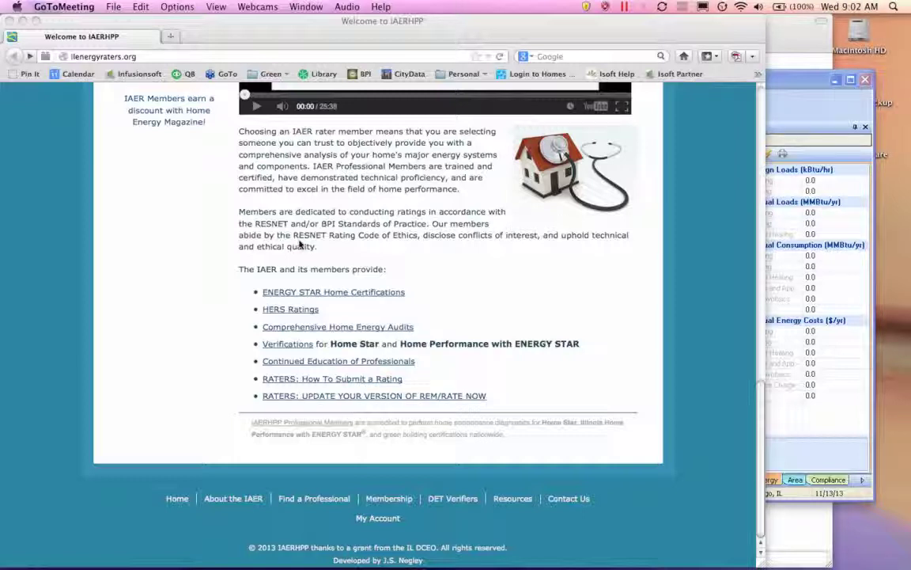
- Minimize the browser window and bring the Untitled.blg building file in REM/Rate v14.3 to the front
{"action": "scroll", "coordinate": [300, 245], "scroll_direction": "up", "scroll_amount": 15}
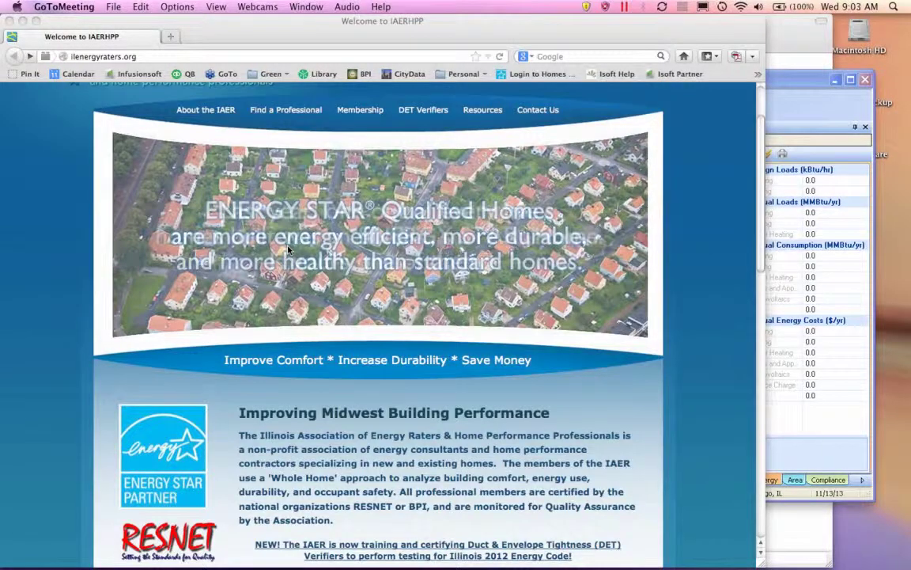
{"action": "scroll", "coordinate": [288, 249], "scroll_direction": "up", "scroll_amount": 3}
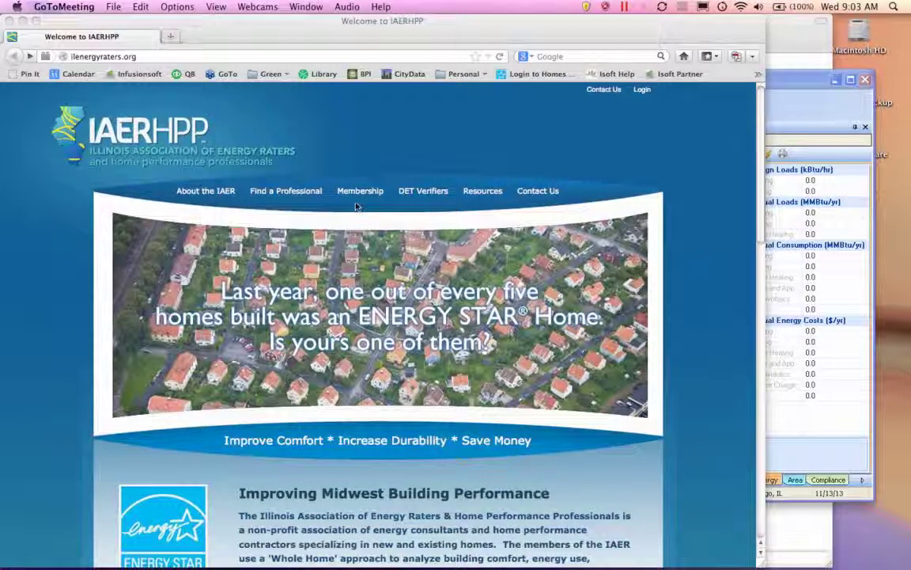
{"action": "left_click", "coordinate": [154, 29]}
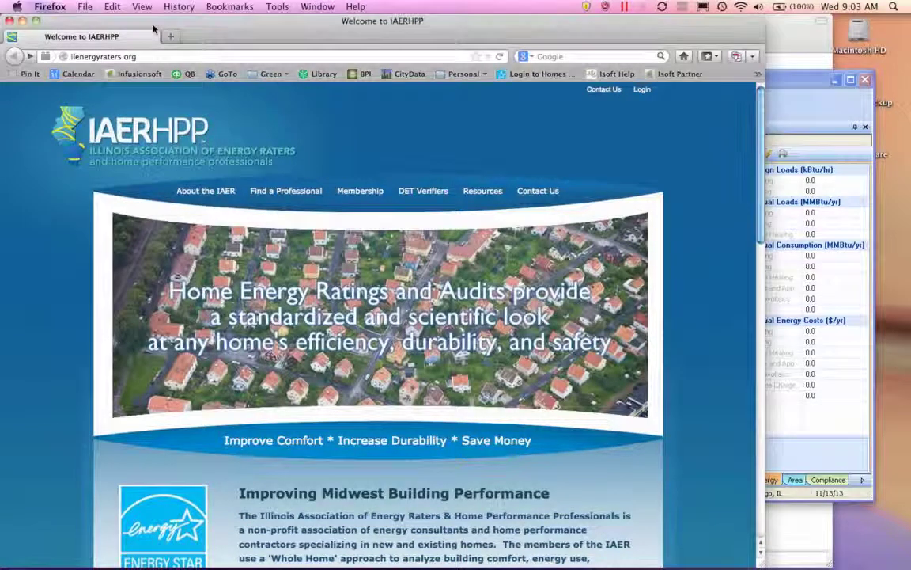
{"action": "double_click", "coordinate": [154, 29]}
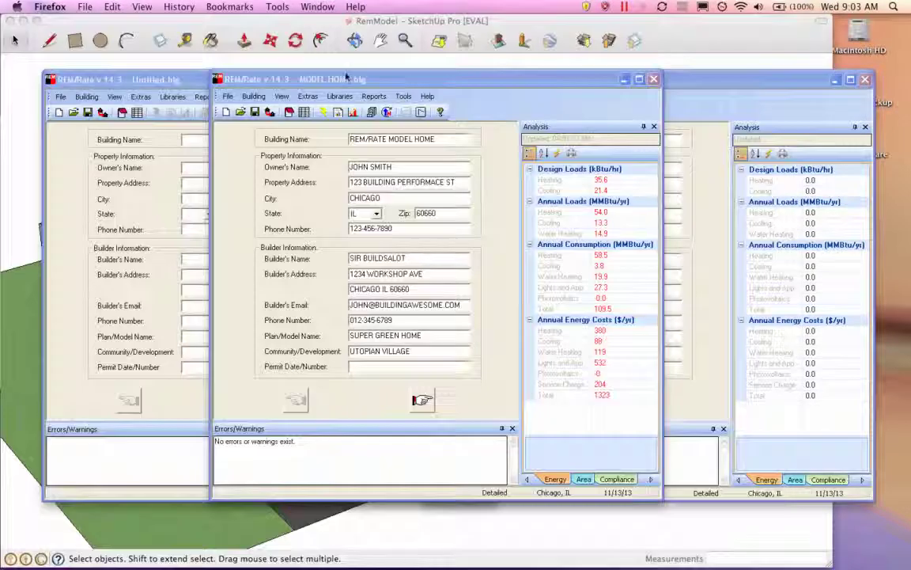
{"action": "left_click", "coordinate": [136, 79]}
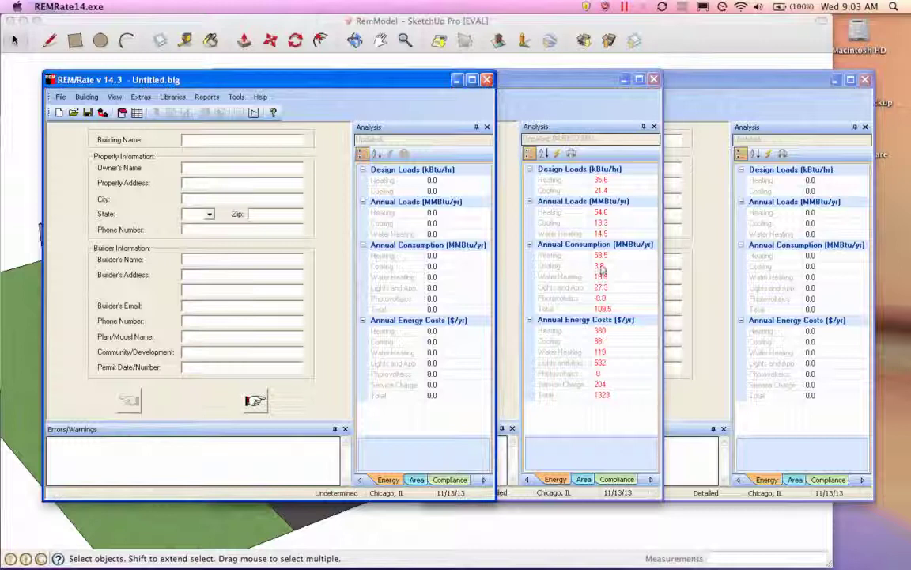
- Open the Notes for the untitled building, switching the Automatically Open option on and off again
{"action": "left_click", "coordinate": [140, 96]}
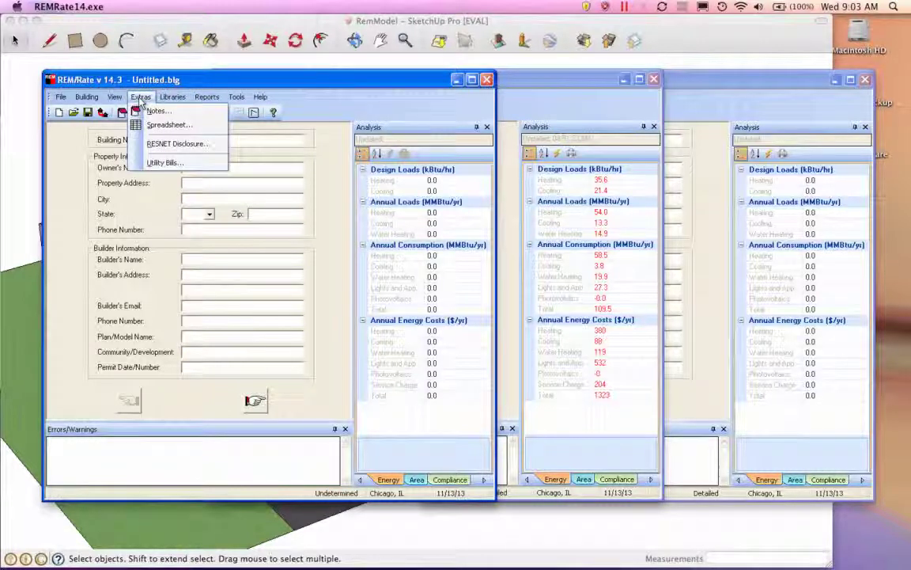
{"action": "left_click", "coordinate": [141, 111]}
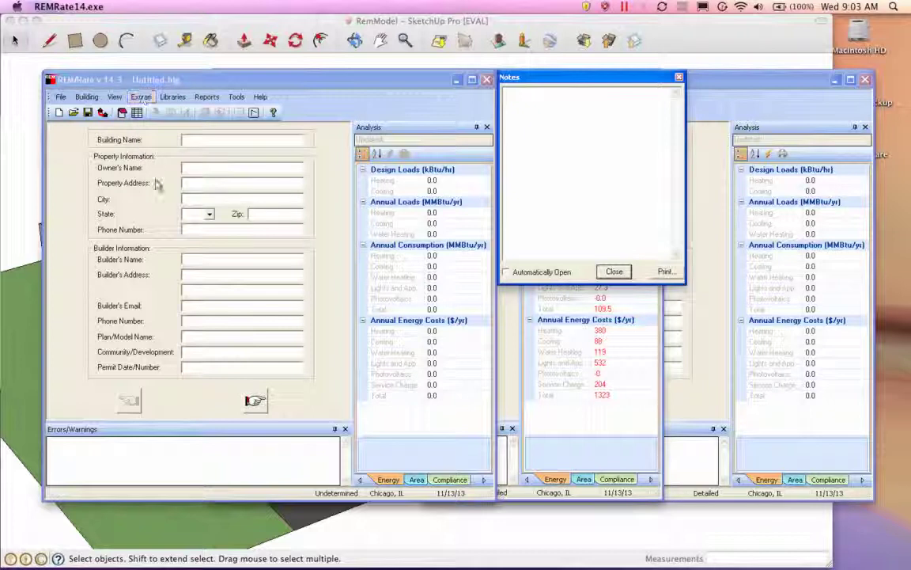
{"action": "left_click", "coordinate": [506, 272]}
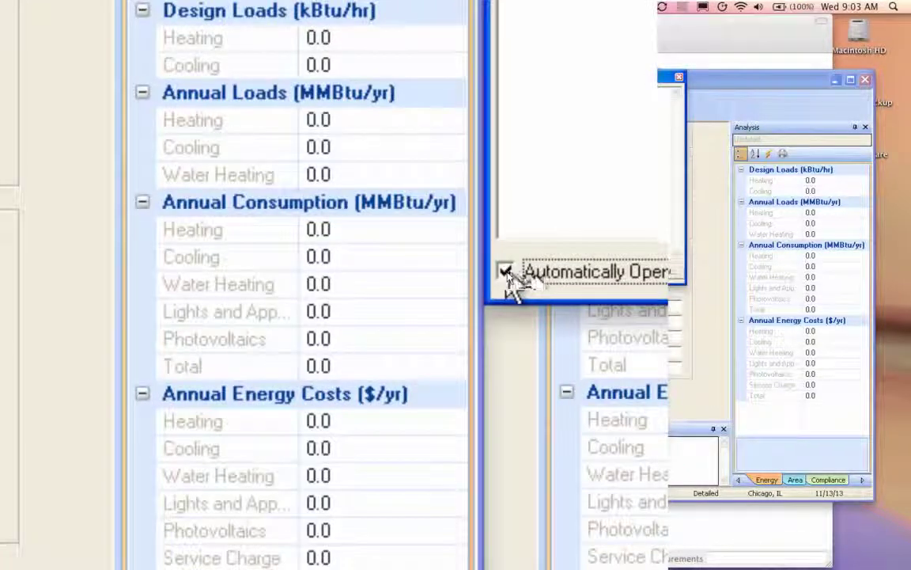
{"action": "left_click", "coordinate": [506, 273]}
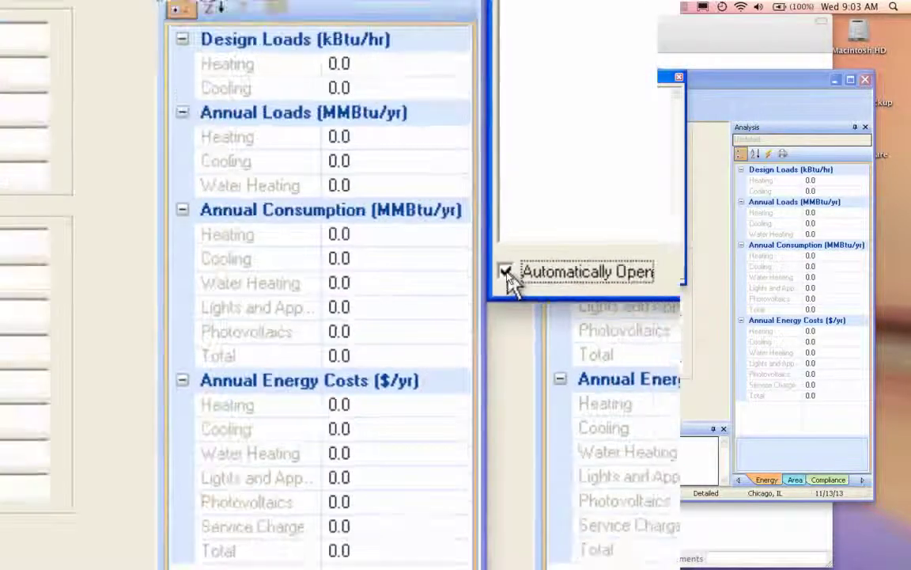
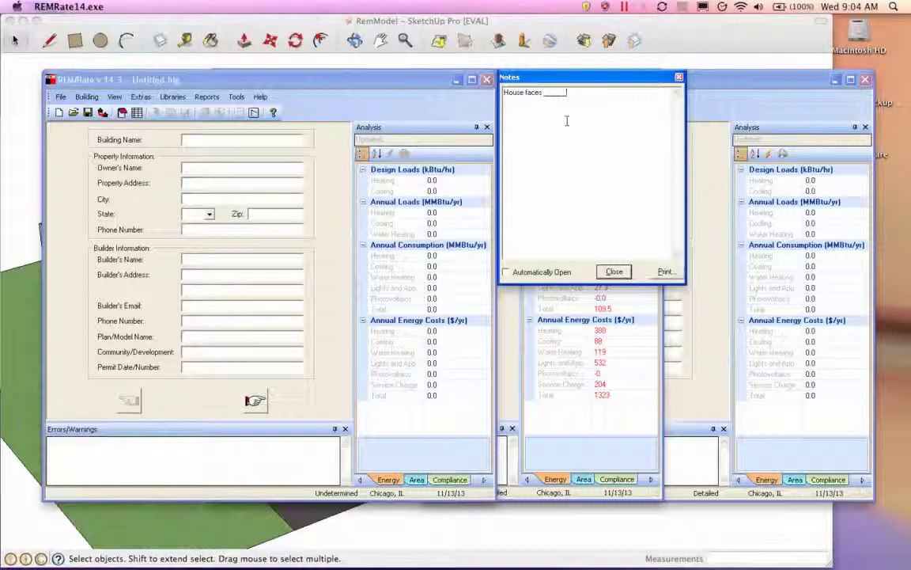
- Add the note "100000000 ft of solar (I know, sounds crazy, but I've included pics)" below the line about the house's facing direction
{"action": "key", "text": "Return"}
{"action": "type", "text": "100000000 ft of solar (I"}
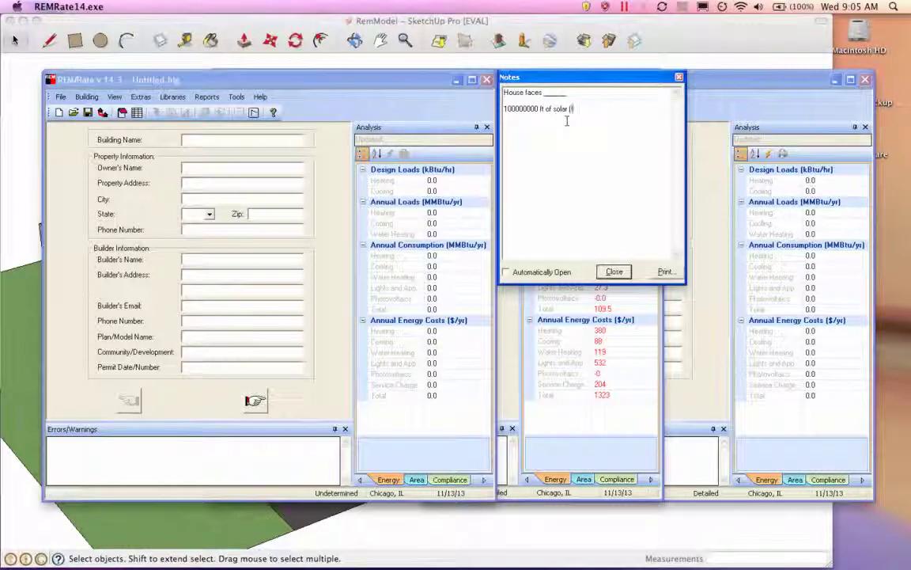
{"action": "type", "text": " know, sounds crazy, I"}
{"action": "type", "text": "ut I'"}
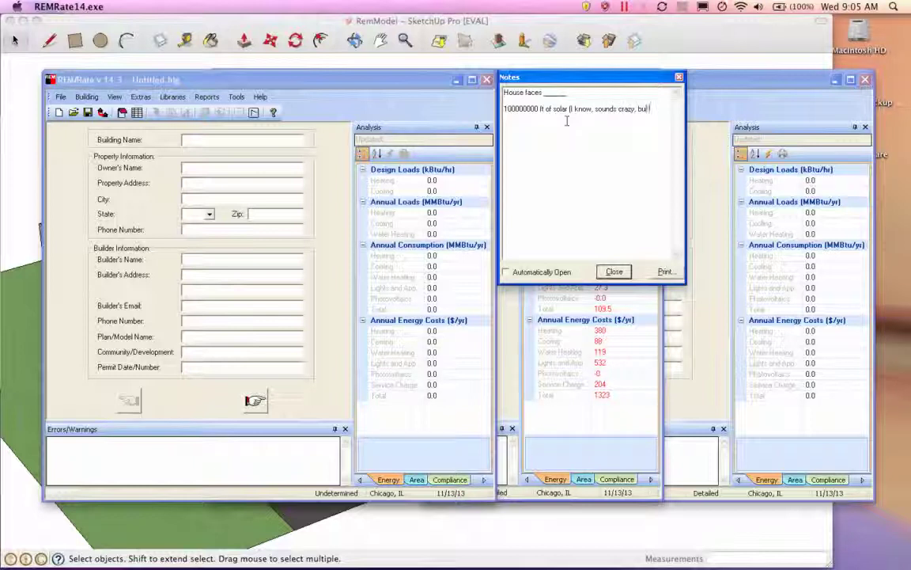
{"action": "type", "text": "ve included i"}
{"action": "type", "text": "ics"}
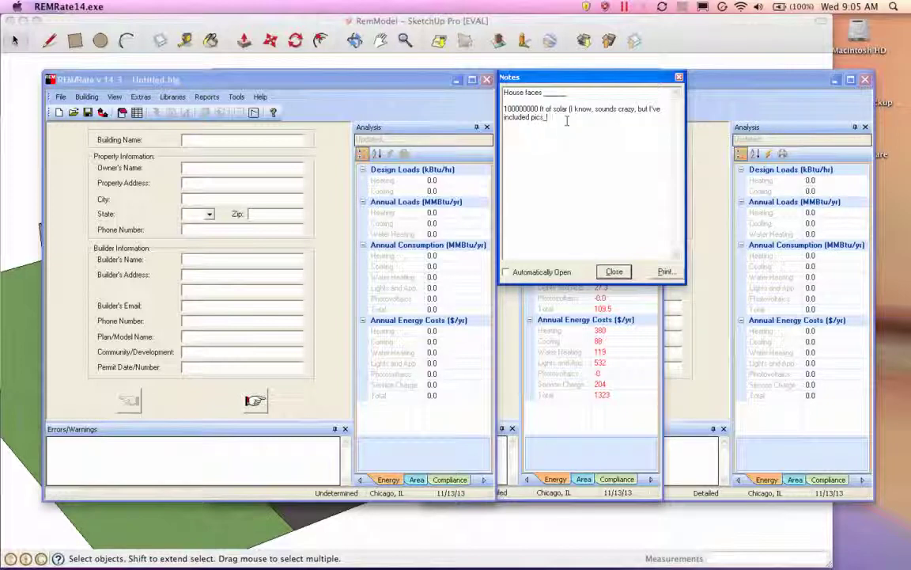
{"action": "type", "text": ")"}
{"action": "key", "text": "BackSpace"}
- Advance from the property and builder information to the rating organization page and enter the RESNET provider ID
{"action": "left_click", "coordinate": [184, 182]}
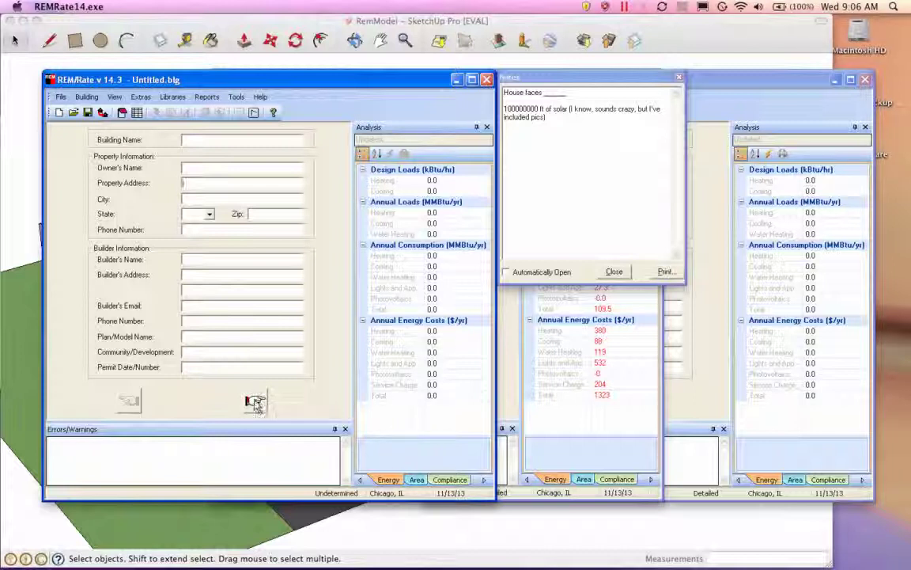
{"action": "left_click", "coordinate": [255, 402]}
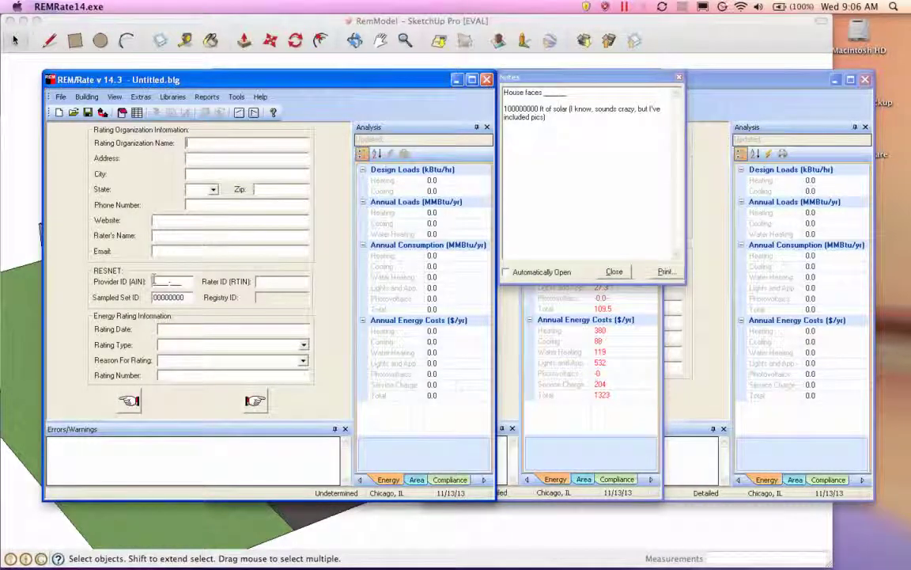
{"action": "type", "text": "1998"}
{"action": "type", "text": "077"}
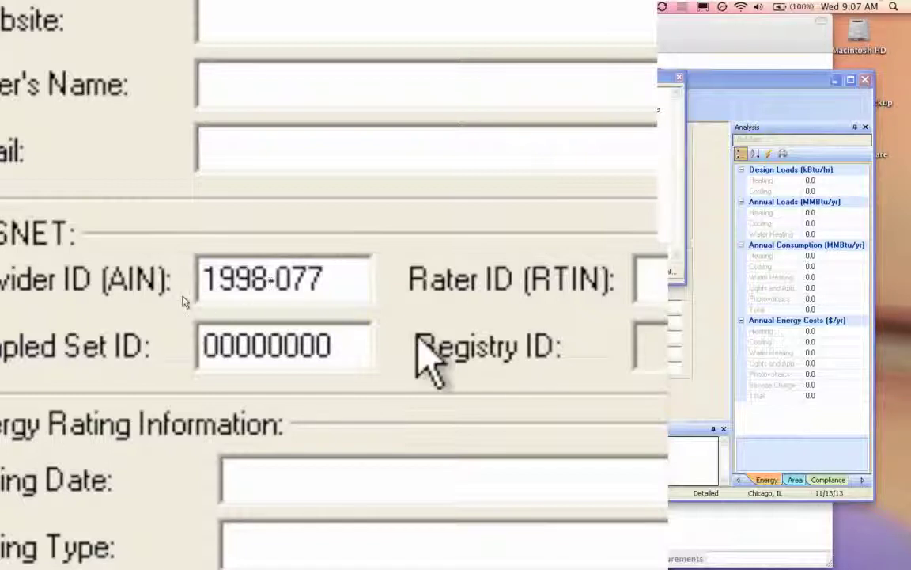
- Set the rating date to 11/11/2011 and the rating type to Projected Rating in the energy rating information
{"action": "left_click", "coordinate": [274, 346]}
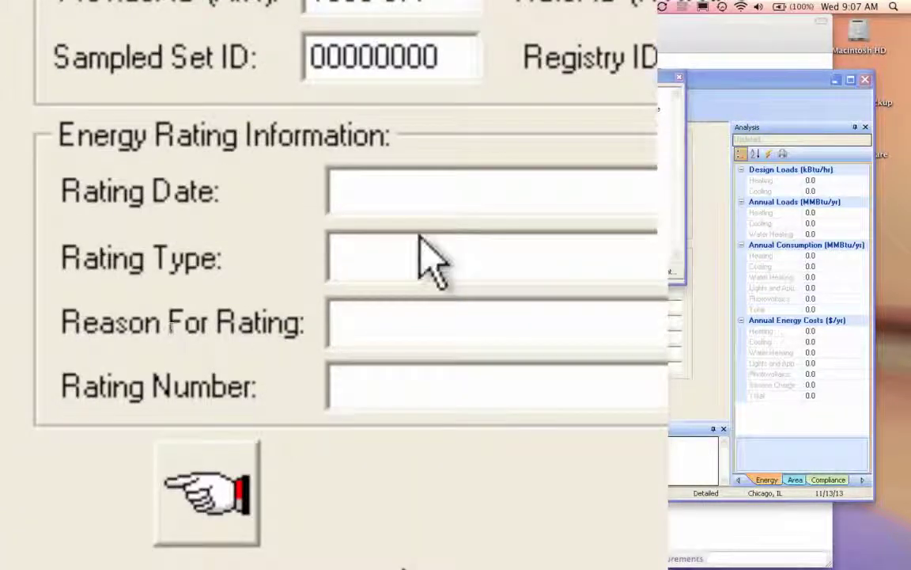
{"action": "left_click", "coordinate": [386, 476]}
{"action": "type", "text": "11/1"}
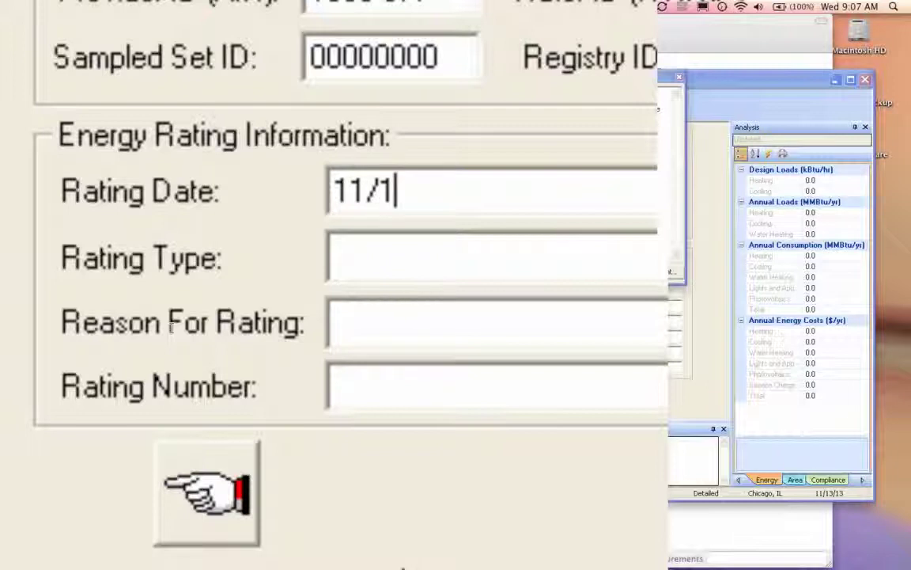
{"action": "type", "text": "1/2011"}
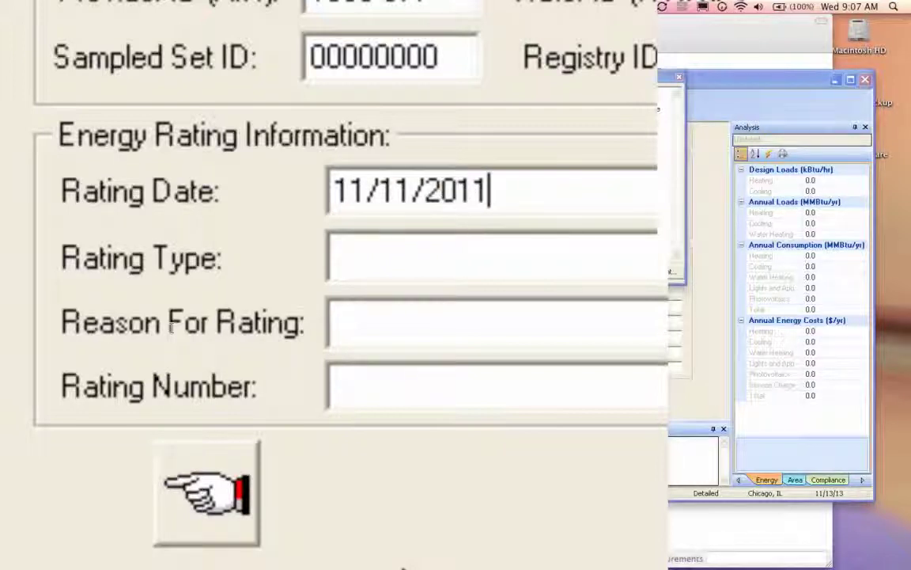
{"action": "left_click", "coordinate": [478, 248]}
{"action": "key", "text": "Down"}
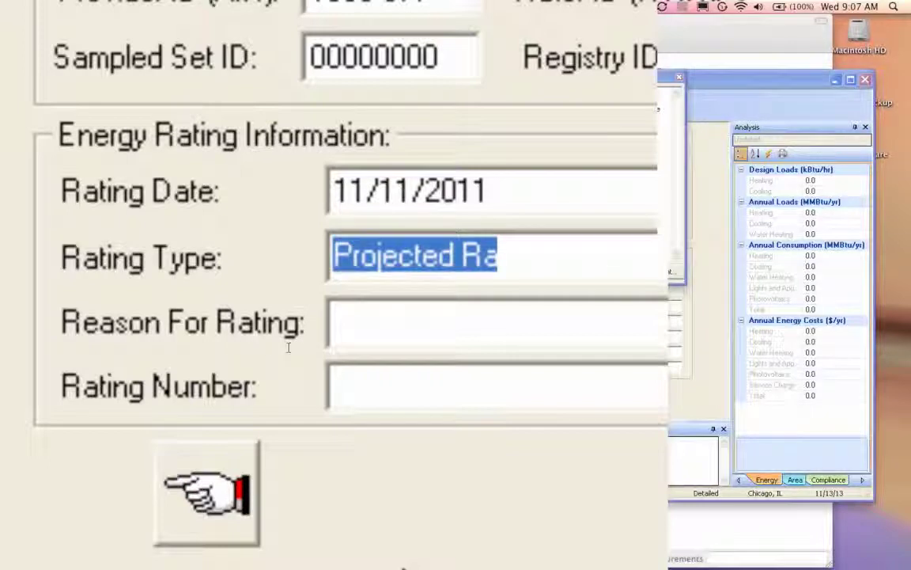
{"action": "key", "text": "alt+Down"}
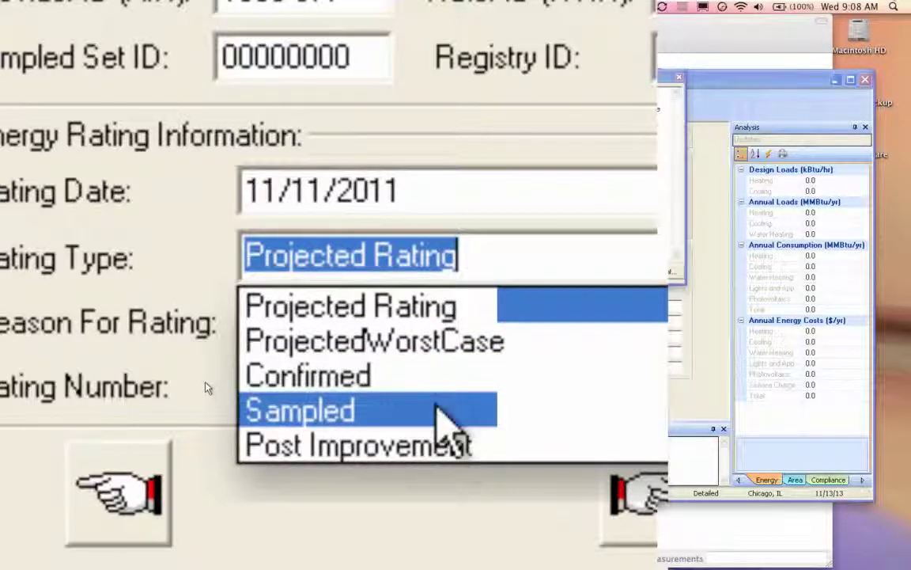
{"action": "left_click", "coordinate": [137, 346]}
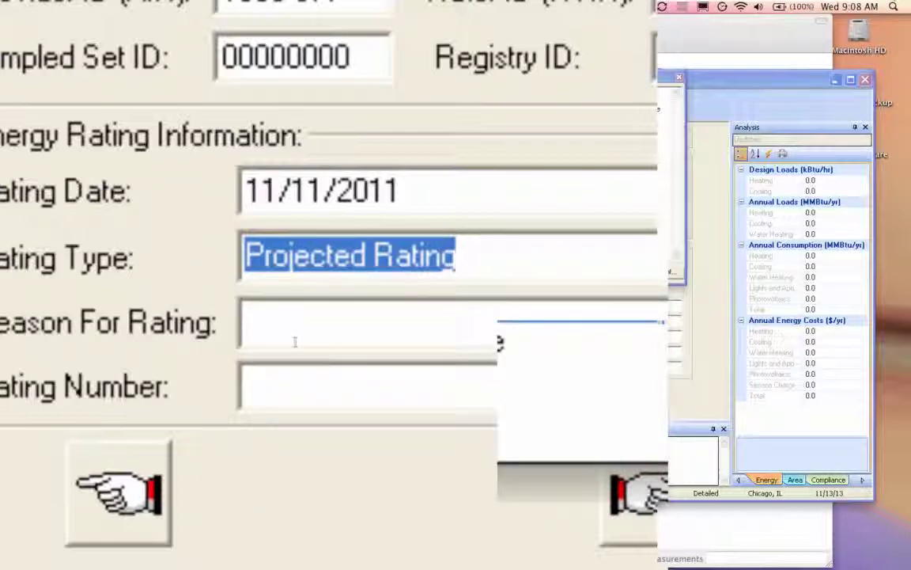
- Change the rating type to Confirmed and advance to the site information page
{"action": "key", "text": "alt+Down"}
{"action": "left_click", "coordinate": [240, 373]}
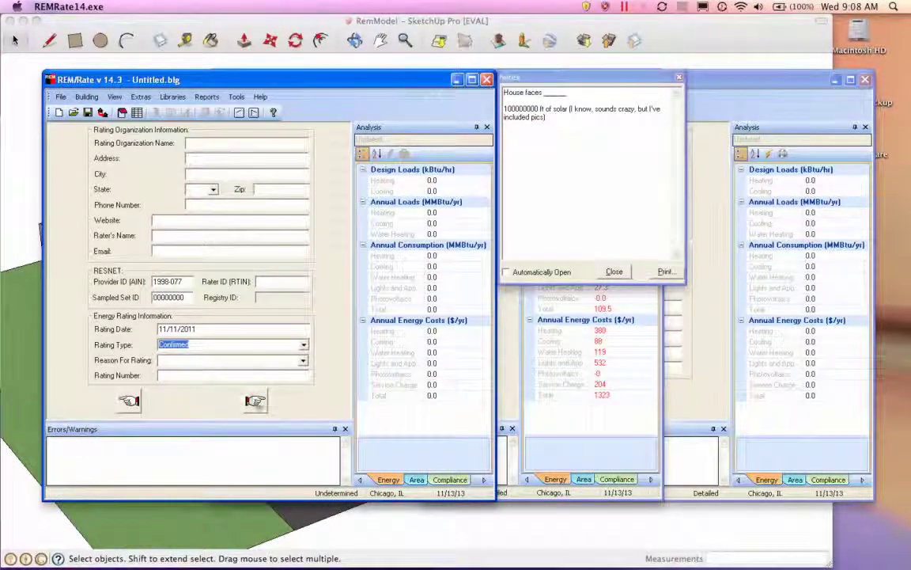
{"action": "left_click", "coordinate": [254, 401]}
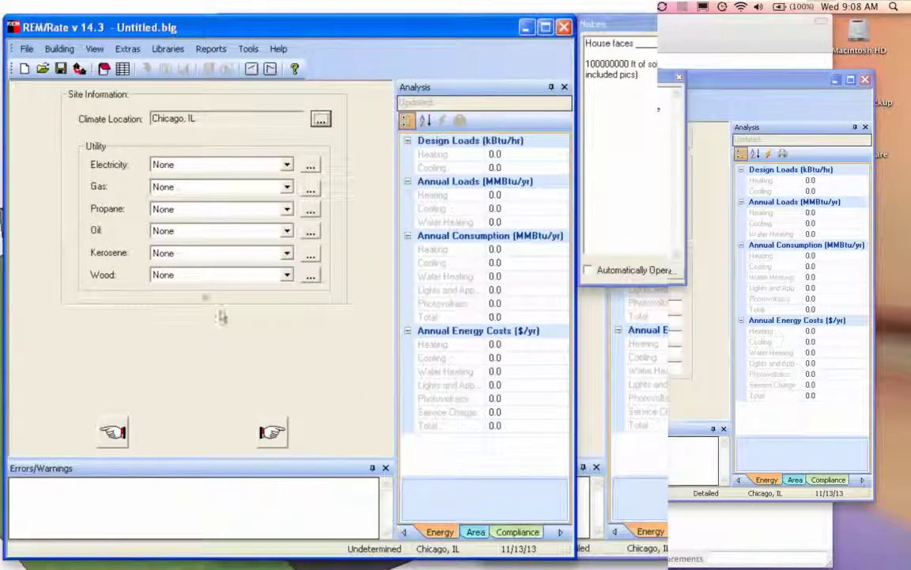
- Continue past the site information and choose Detailed Inputs as the building input type, briefly trying Simplified Inputs before confirming
{"action": "left_click", "coordinate": [272, 431]}
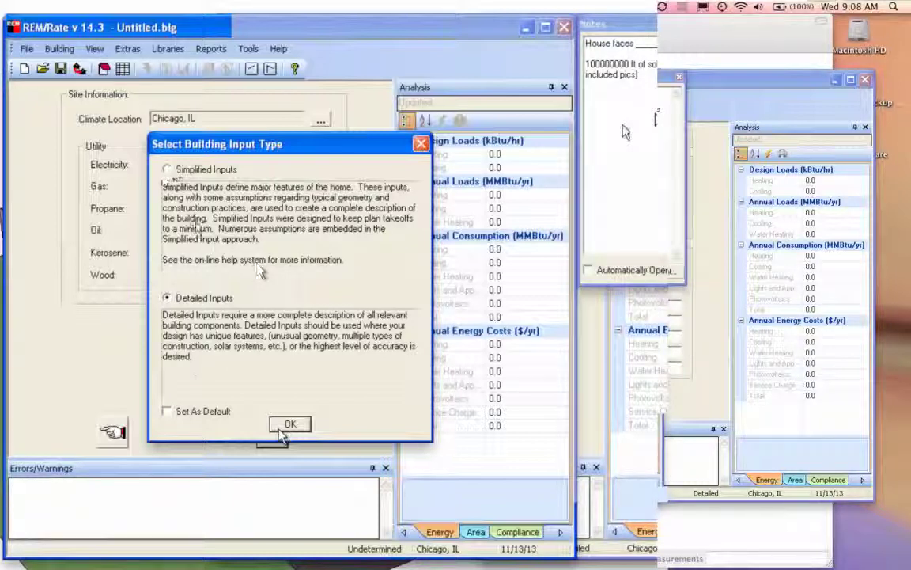
{"action": "left_click", "coordinate": [167, 170]}
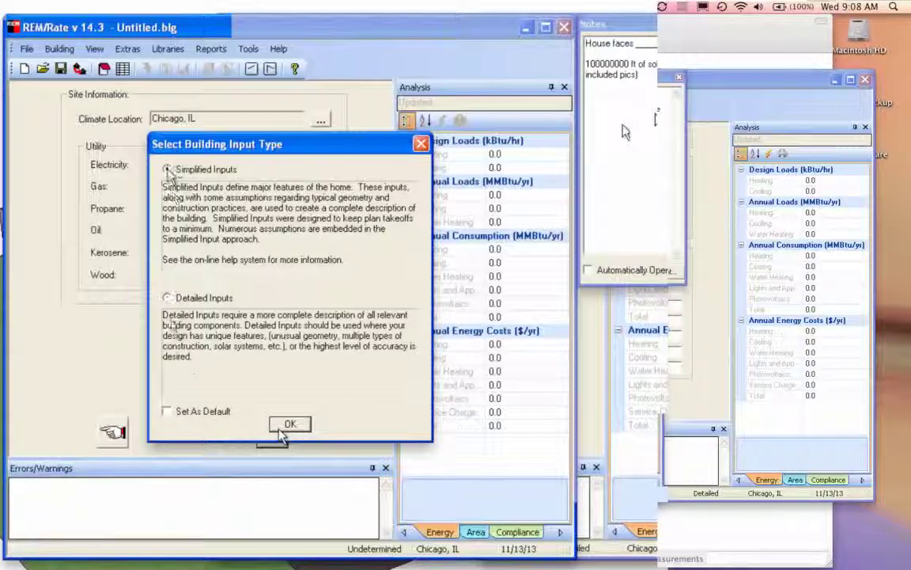
{"action": "left_click", "coordinate": [168, 169]}
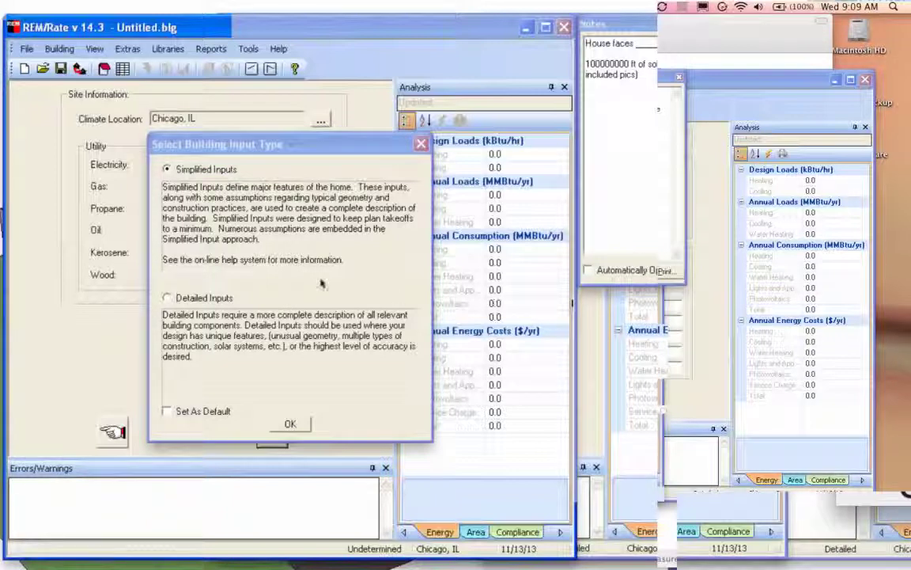
{"action": "left_click", "coordinate": [169, 299]}
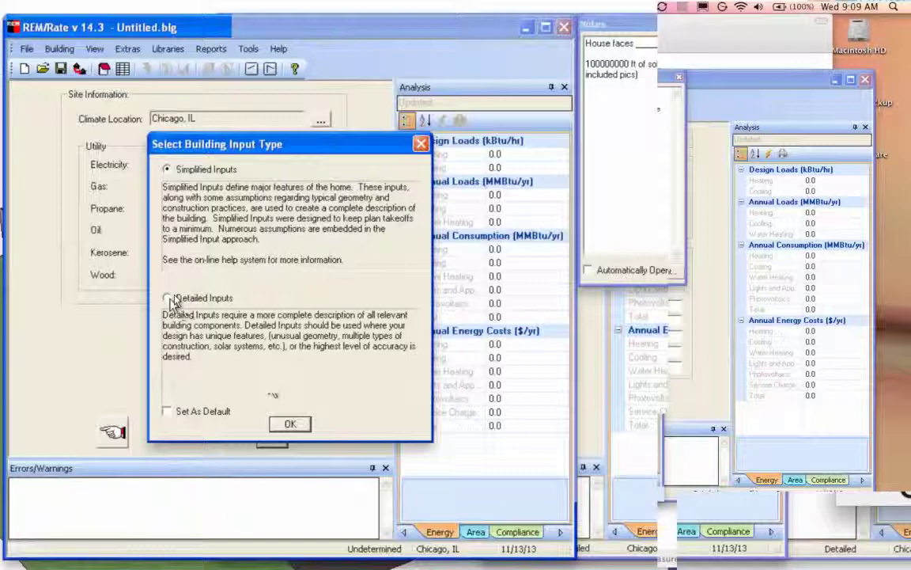
{"action": "left_click", "coordinate": [168, 299]}
{"action": "left_click", "coordinate": [290, 424]}
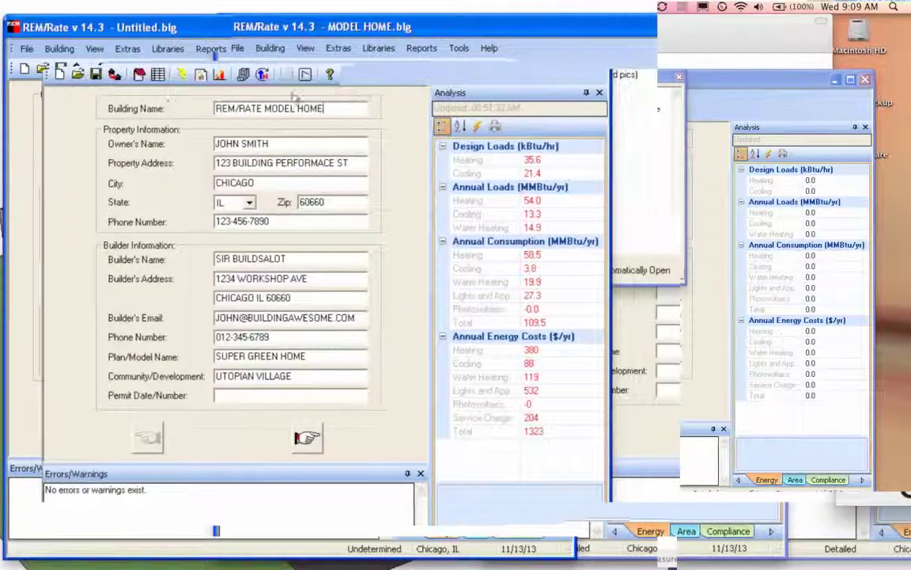
- Open the notes of MODEL HOME and enter "CL NOTES 11/13/13", "ALL MY NOTES IN CAPS" and "all your notes are lowercase"
{"action": "left_click", "coordinate": [210, 48]}
{"action": "left_click", "coordinate": [623, 90]}
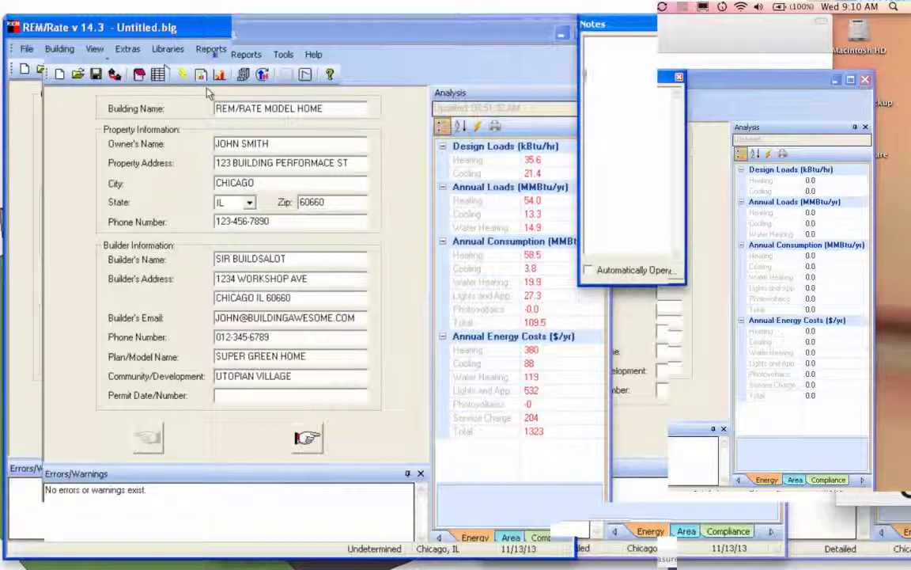
{"action": "left_click", "coordinate": [594, 91]}
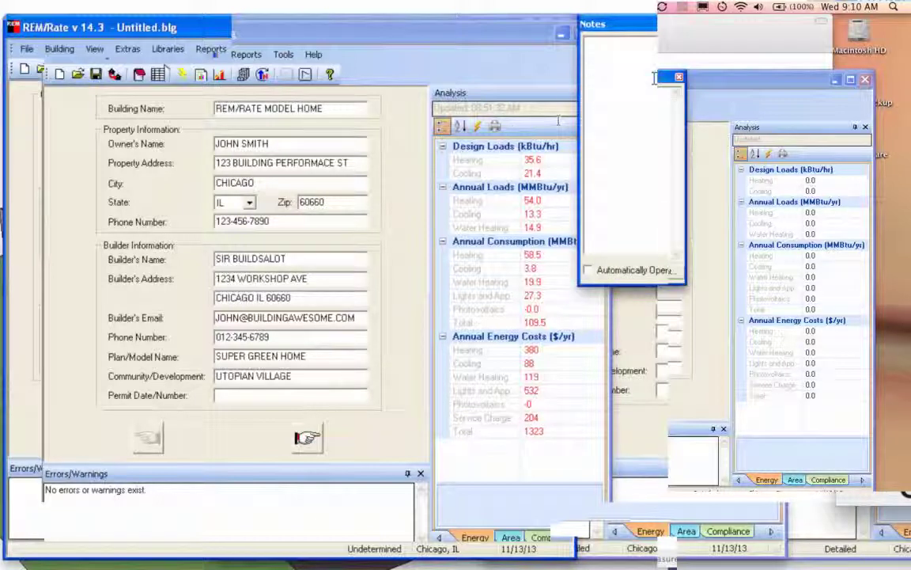
{"action": "type", "text": "all your"}
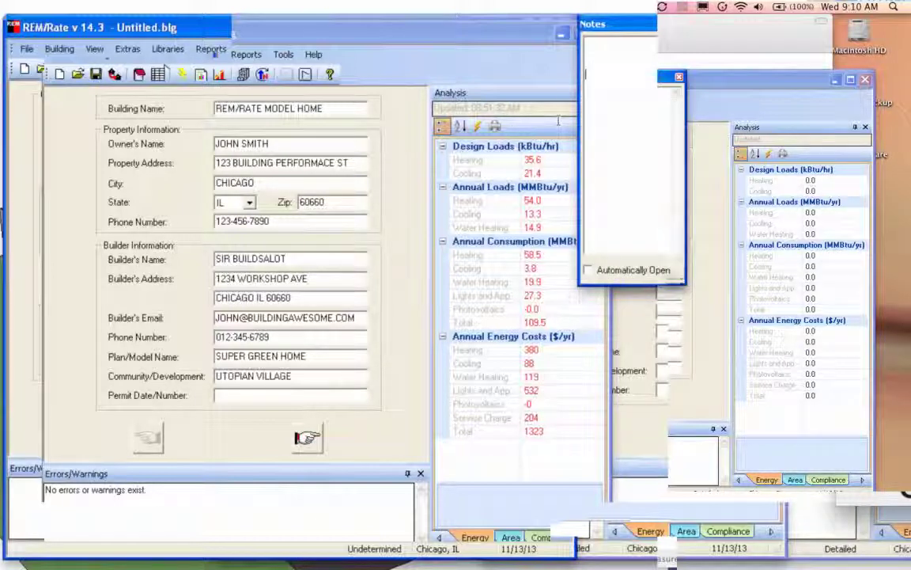
{"action": "type", "text": " notes are lo "}
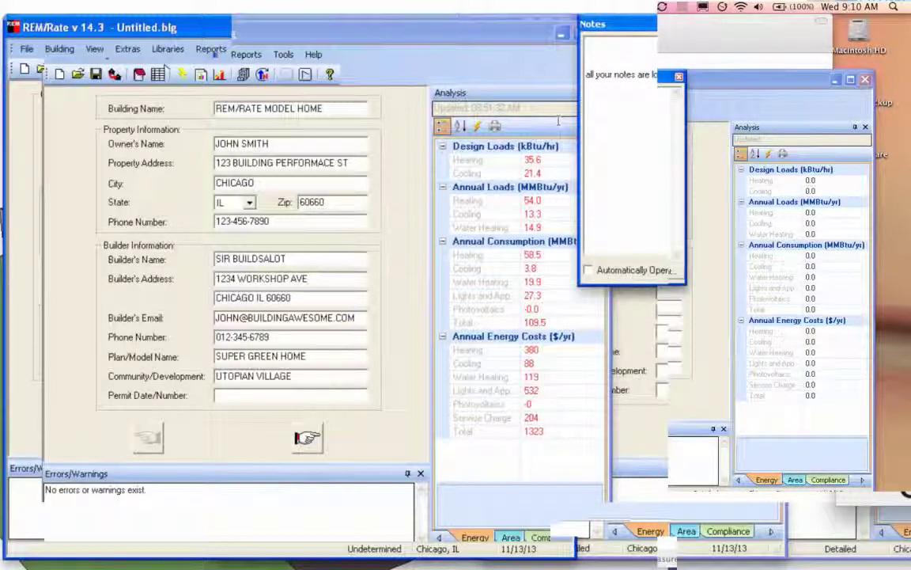
- Add the example lines "MY NOTE" and "your response" to the notes and return to the MODEL HOME form
{"action": "type", "text": "MY NOTE"}
{"action": "key", "text": "Return"}
{"action": "type", "text": "your response"}
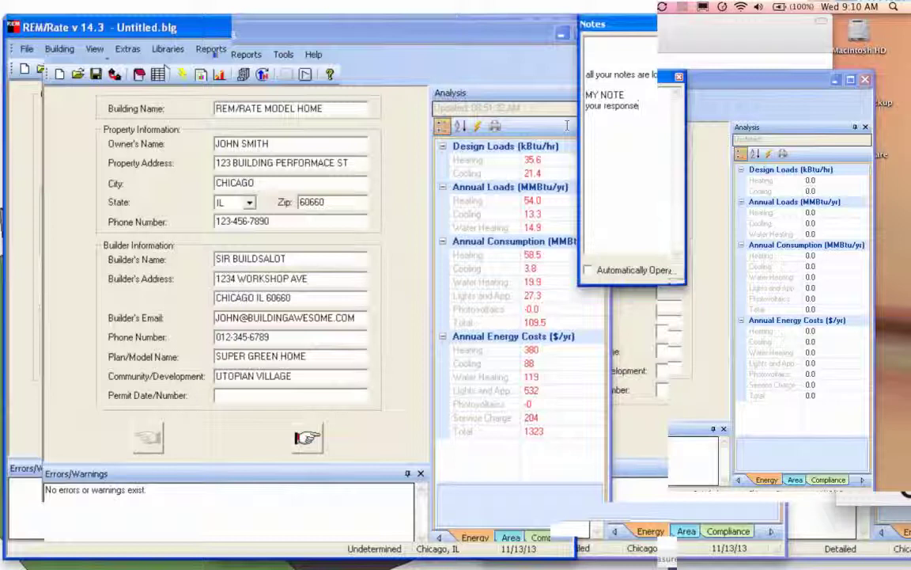
{"action": "left_click", "coordinate": [388, 198]}
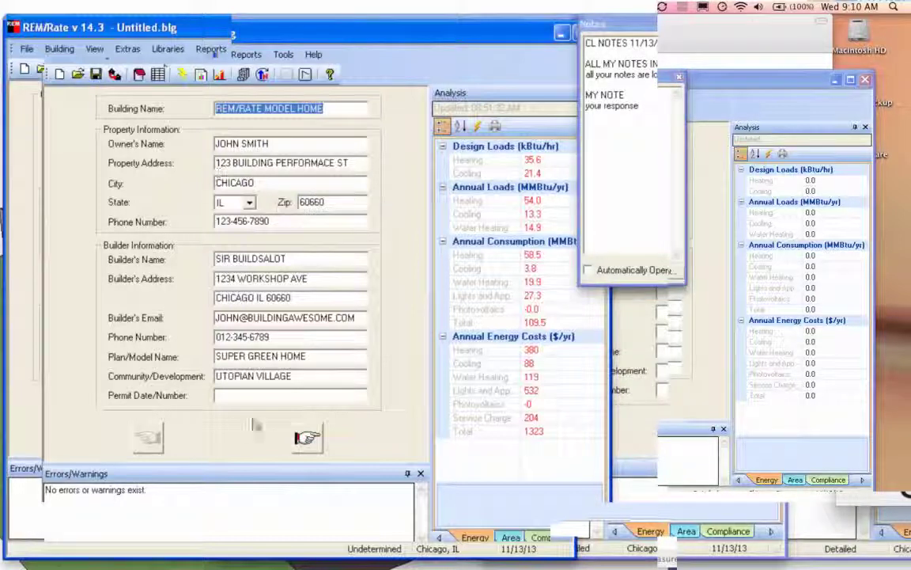
- Advance through MODEL HOME to the General Building Information page and show the energy results in the analysis
{"action": "left_click", "coordinate": [307, 437]}
{"action": "left_click", "coordinate": [307, 438]}
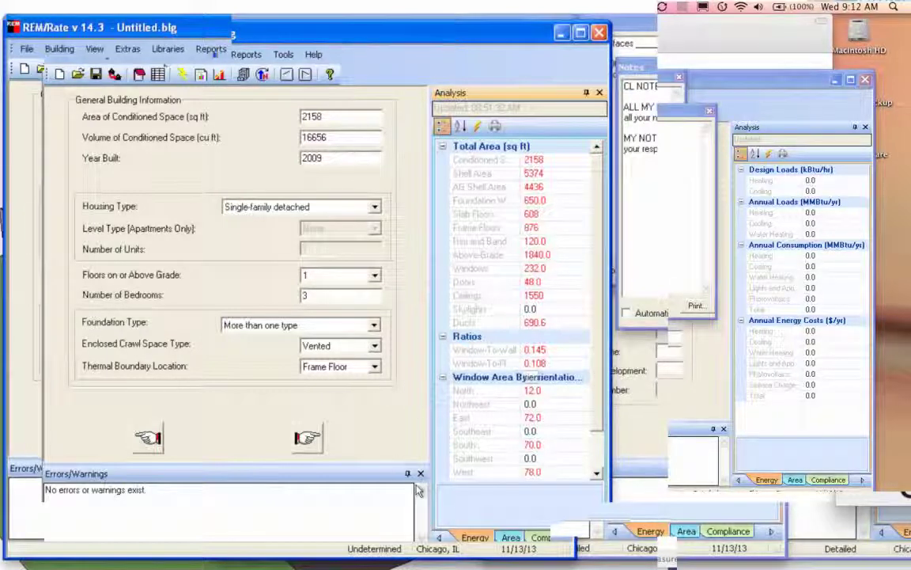
{"action": "left_click", "coordinate": [474, 537]}
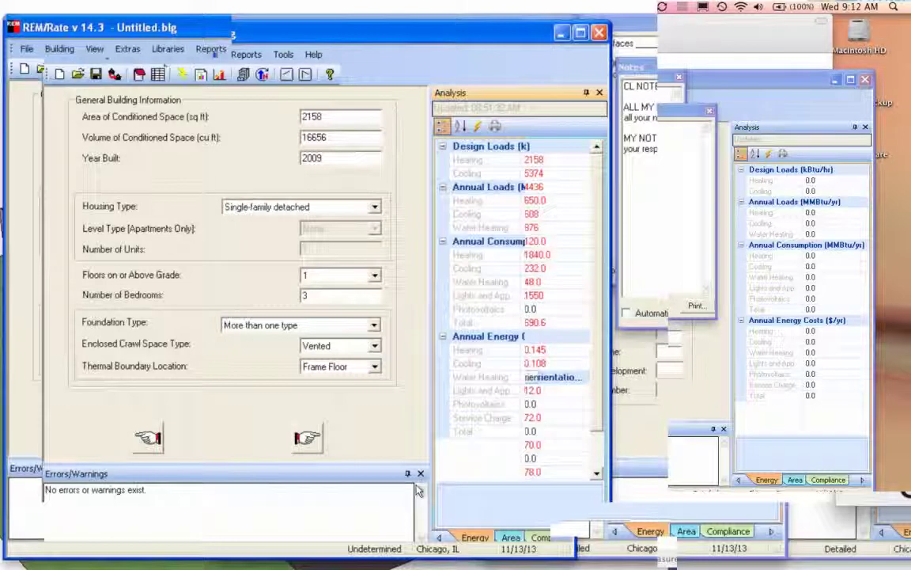
- Examine the design cooling load, the furnace and the water heater alongside the mechanical equipment, and return to the building information
{"action": "left_click", "coordinate": [111, 95]}
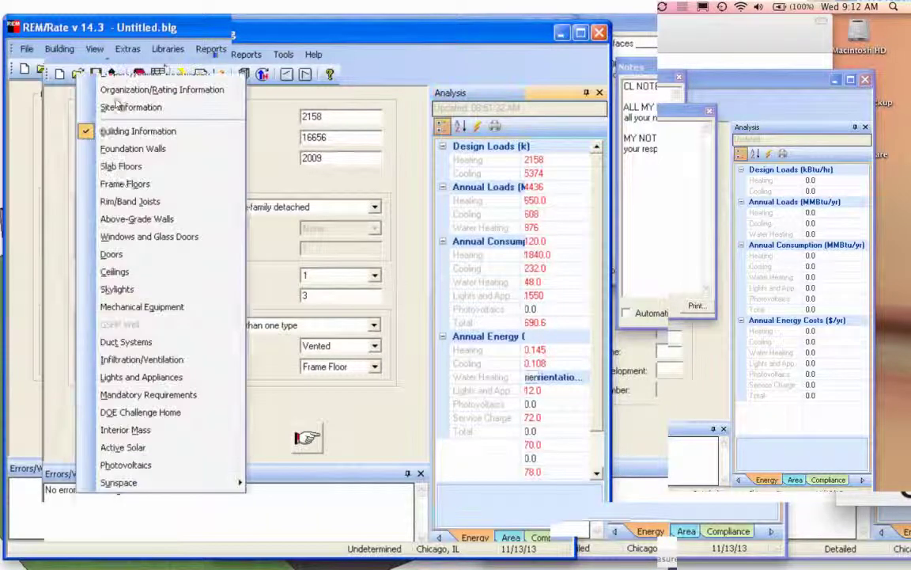
{"action": "left_click", "coordinate": [117, 306]}
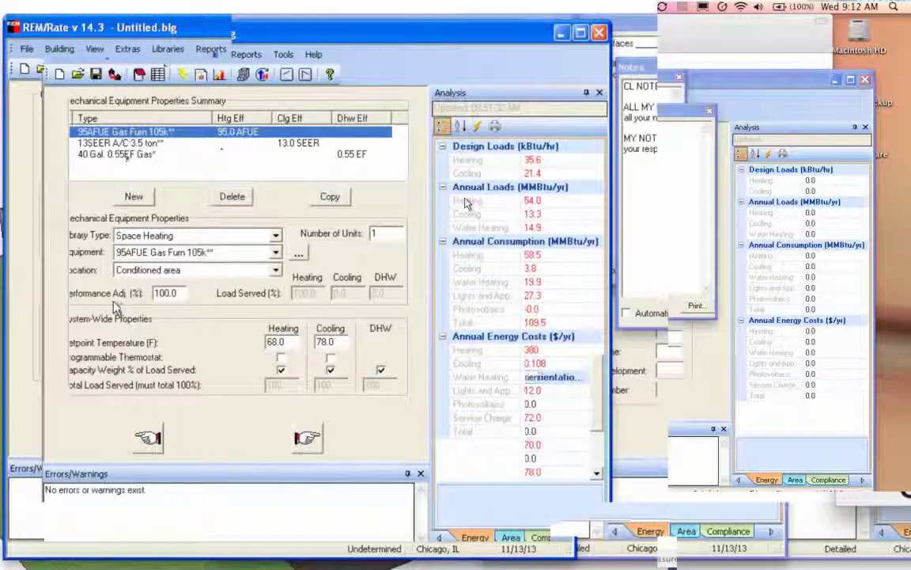
{"action": "left_click", "coordinate": [467, 174]}
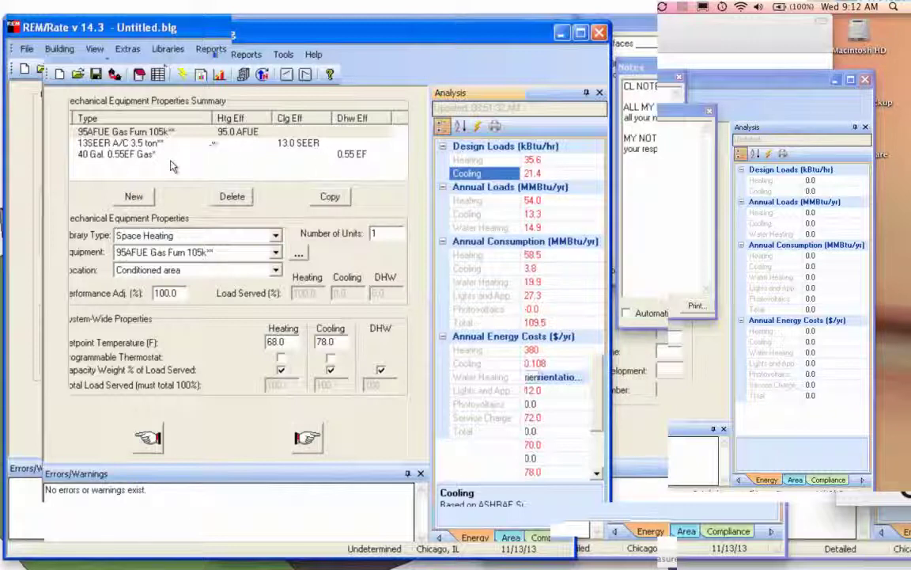
{"action": "left_click", "coordinate": [166, 133]}
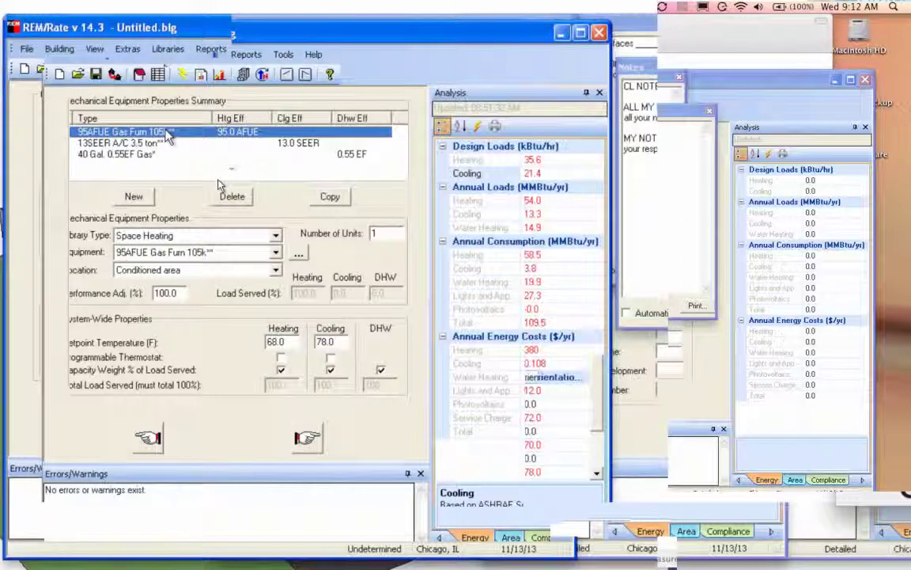
{"action": "left_click", "coordinate": [226, 155]}
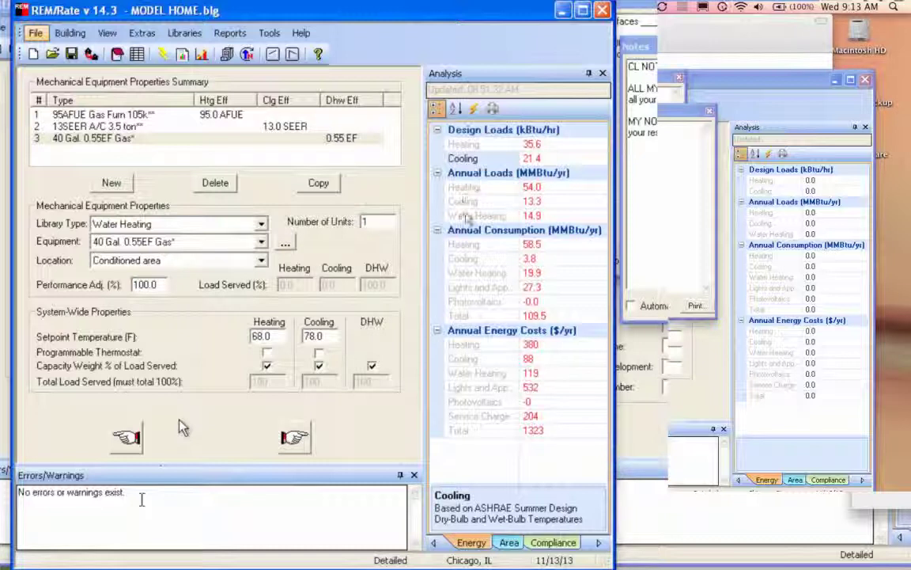
{"action": "right_click", "coordinate": [111, 108]}
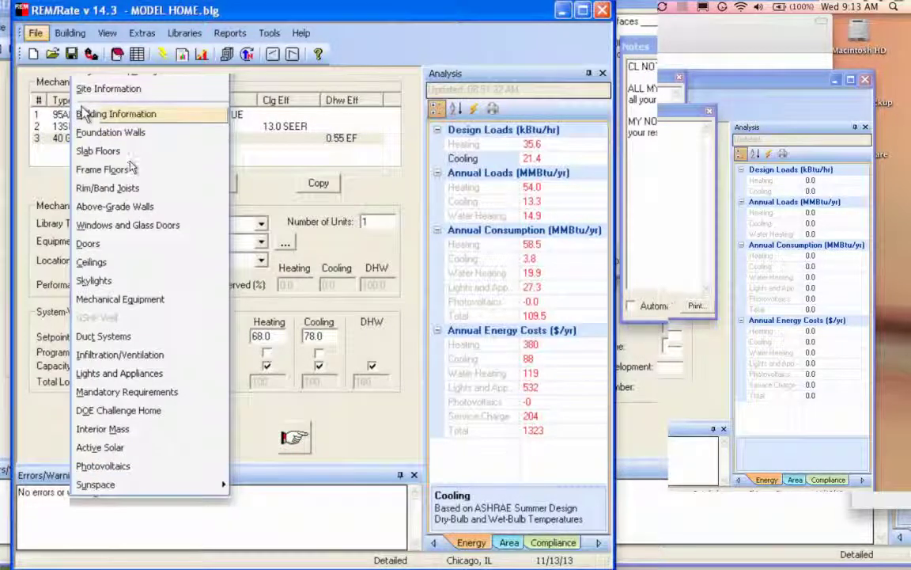
{"action": "left_click", "coordinate": [77, 113]}
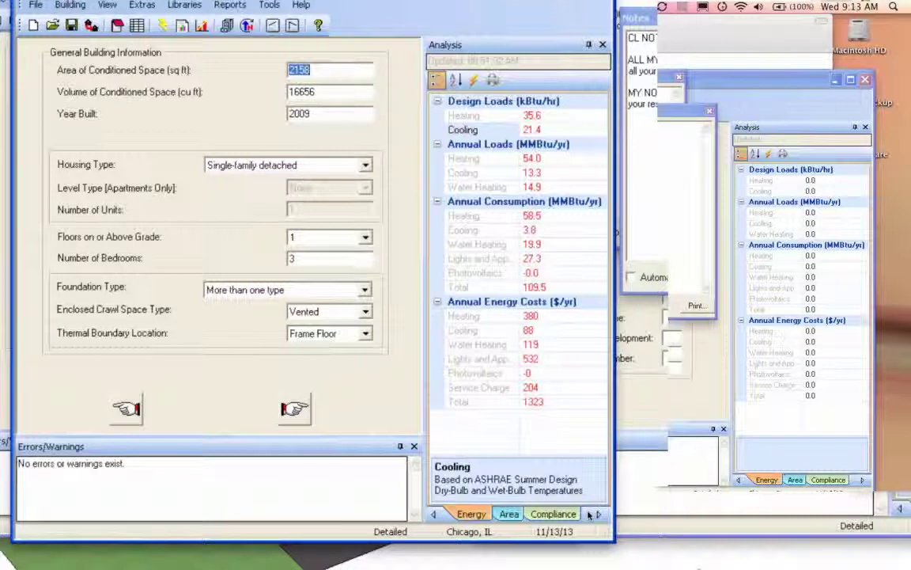
- Switch to the RemModel house in SketchUp and examine sections A, B and C from the front, rear and above
{"action": "left_click", "coordinate": [655, 515]}
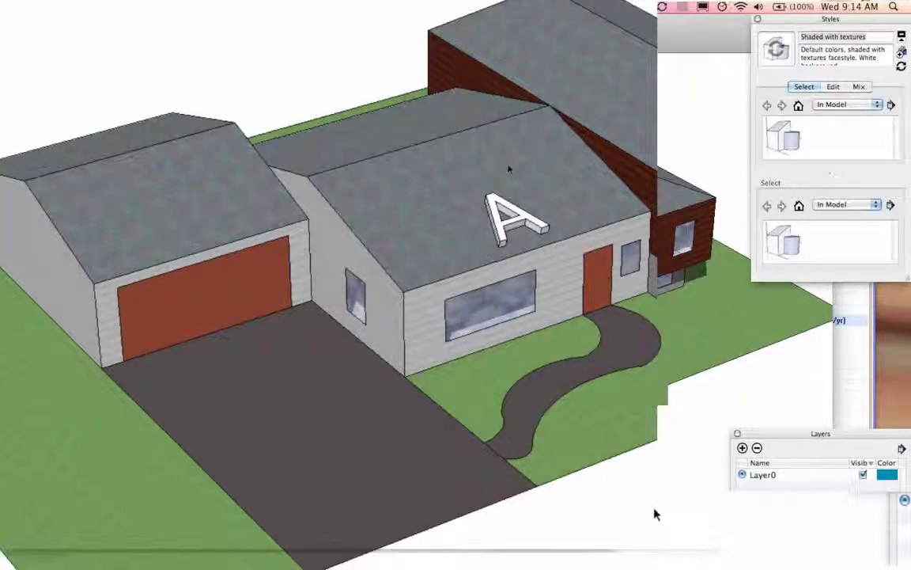
{"action": "left_click_drag", "start_coordinate": [509, 169], "coordinate": [580, 112]}
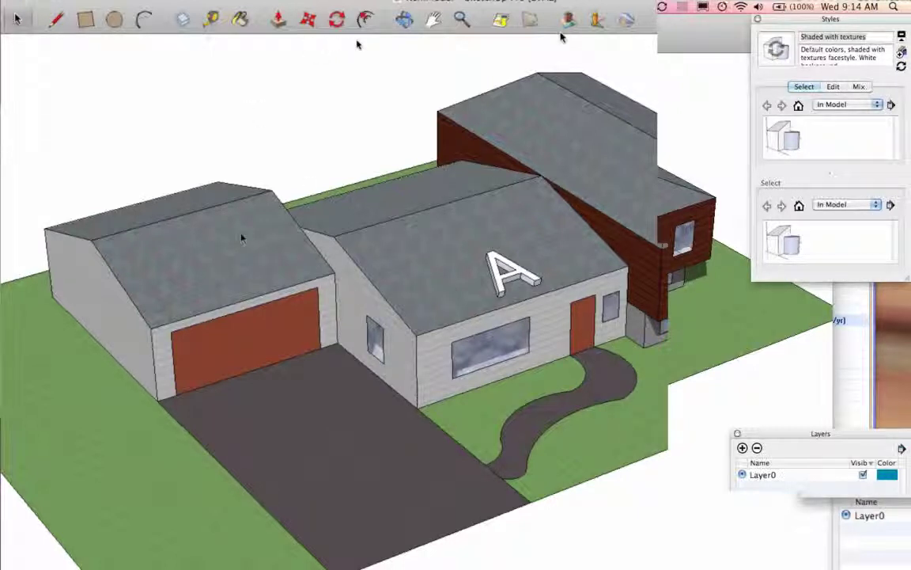
{"action": "left_click_drag", "start_coordinate": [457, 224], "coordinate": [572, 358]}
{"action": "left_click_drag", "start_coordinate": [234, 256], "coordinate": [233, 319]}
{"action": "left_click_drag", "start_coordinate": [291, 332], "coordinate": [498, 259]}
{"action": "left_click_drag", "start_coordinate": [438, 250], "coordinate": [266, 245]}
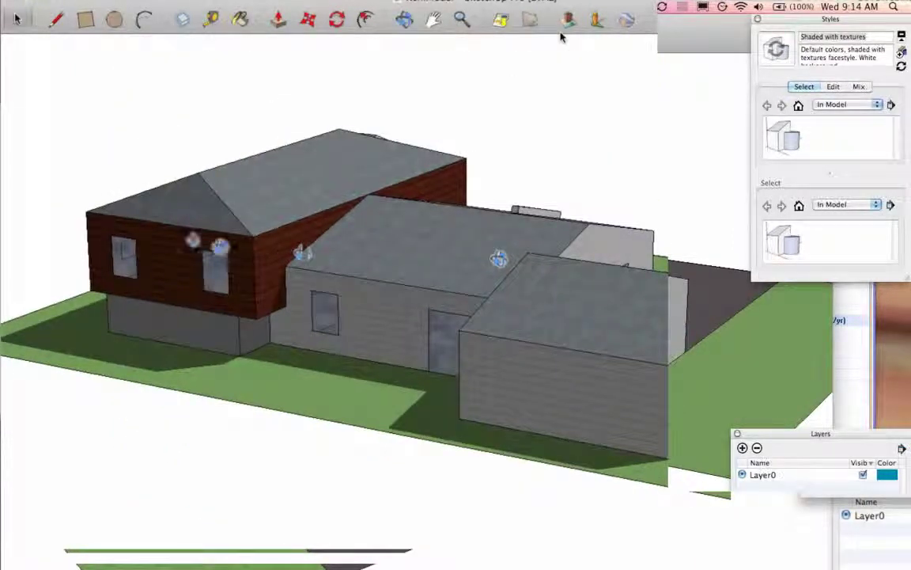
{"action": "left_click_drag", "start_coordinate": [214, 229], "coordinate": [643, 362]}
{"action": "scroll", "coordinate": [622, 408], "scroll_direction": "up", "scroll_amount": 3}
{"action": "left_click_drag", "start_coordinate": [622, 407], "coordinate": [473, 338]}
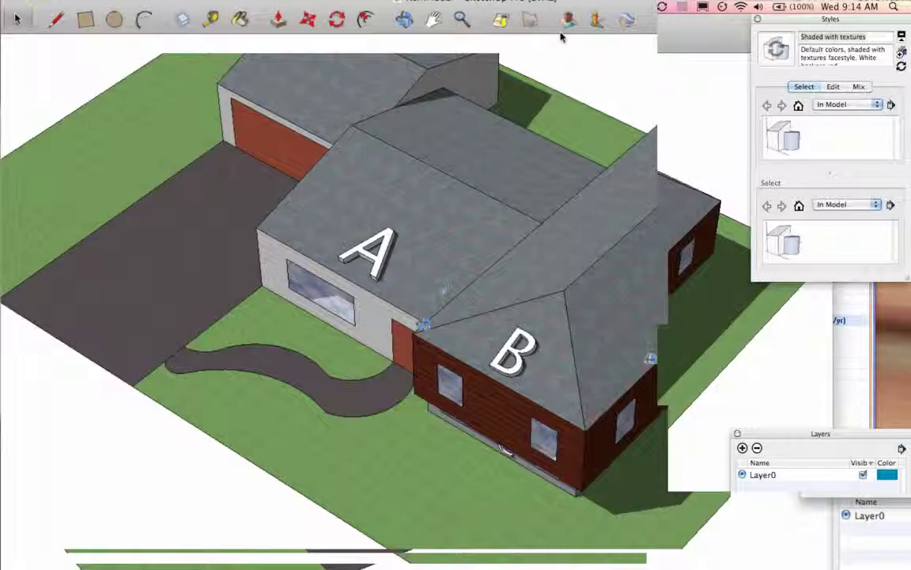
{"action": "key", "text": "super+3"}
{"action": "key", "text": "super+1"}
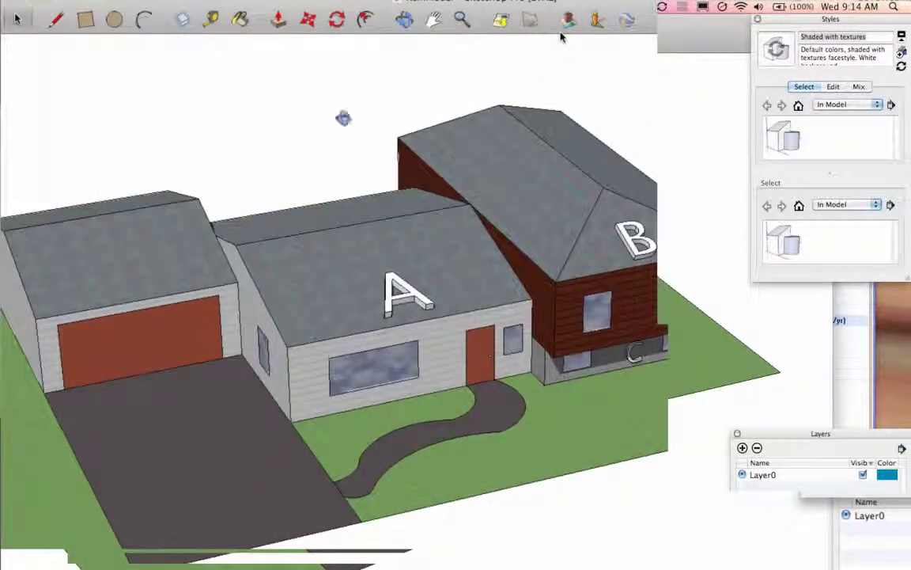
{"action": "left_click", "coordinate": [16, 19]}
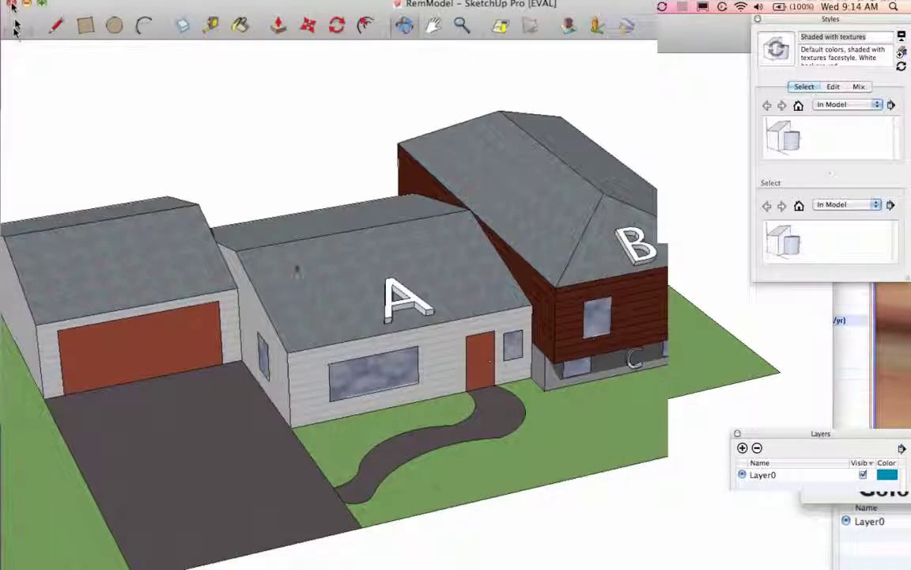
{"action": "scroll", "coordinate": [338, 286], "scroll_direction": "up", "scroll_amount": 5}
{"action": "scroll", "coordinate": [338, 286], "scroll_direction": "down", "scroll_amount": 4}
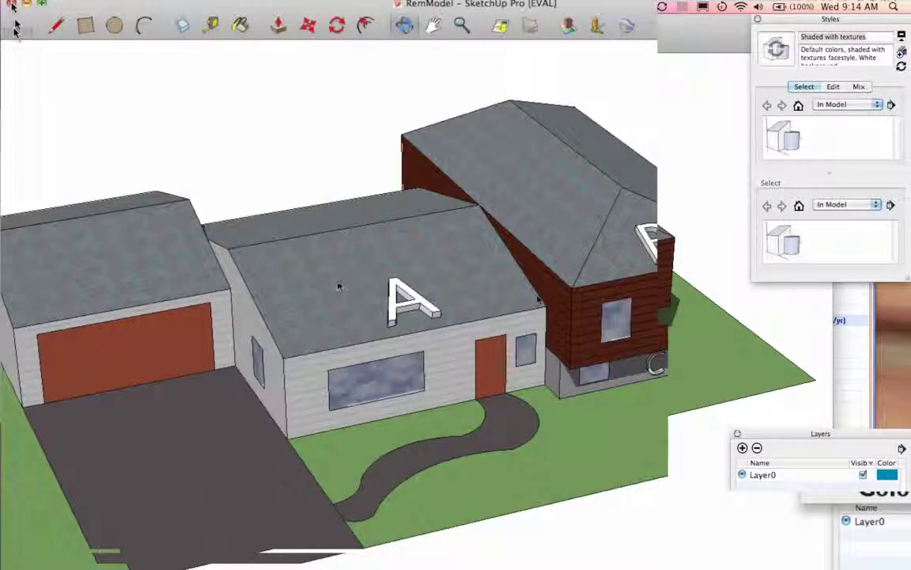
- Highlight in turn the red front wall of section B, the front wall of section A and section A's garage-side wall
{"action": "right_click", "coordinate": [587, 292]}
{"action": "left_click", "coordinate": [592, 296]}
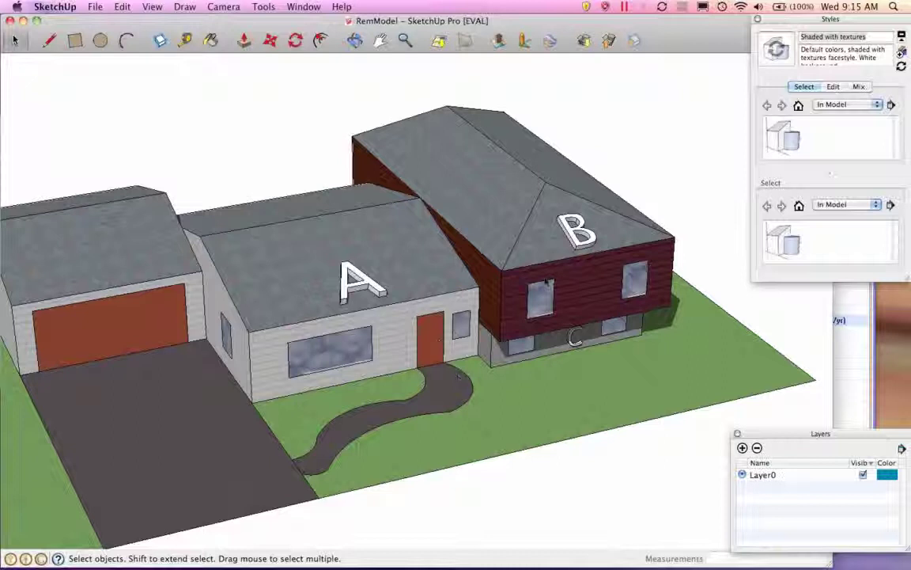
{"action": "left_click", "coordinate": [360, 320]}
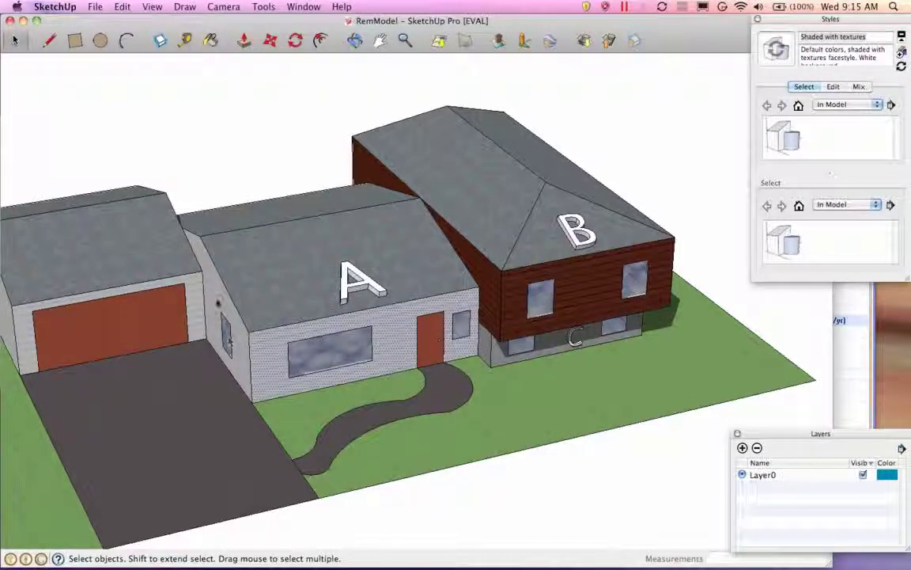
{"action": "left_click", "coordinate": [196, 295]}
{"action": "left_click", "coordinate": [219, 304]}
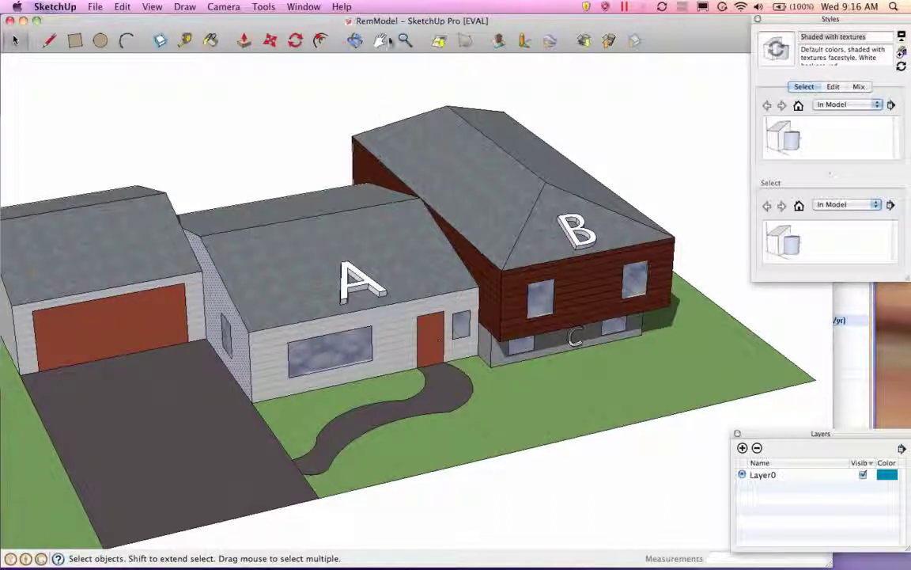
- Switch back to REM/Rate, advance MODEL HOME to its foundation walls and show the properties of the basement-to-ground wall
{"action": "key", "text": "super+Tab"}
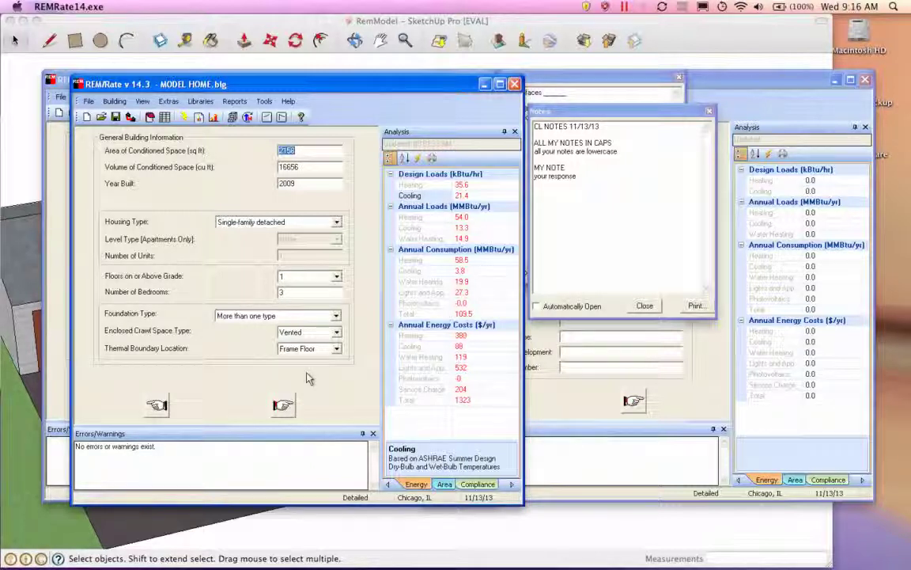
{"action": "left_click", "coordinate": [283, 407]}
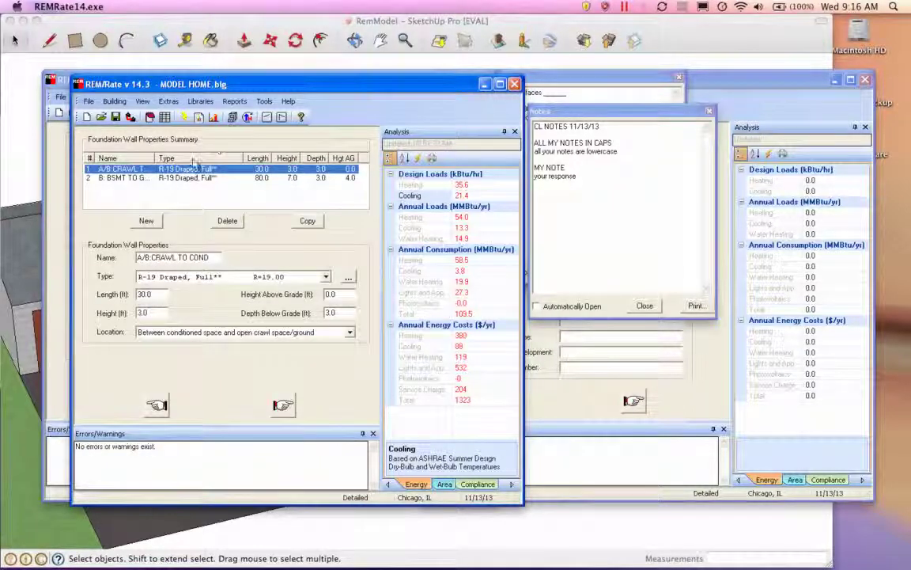
{"action": "left_click", "coordinate": [171, 180]}
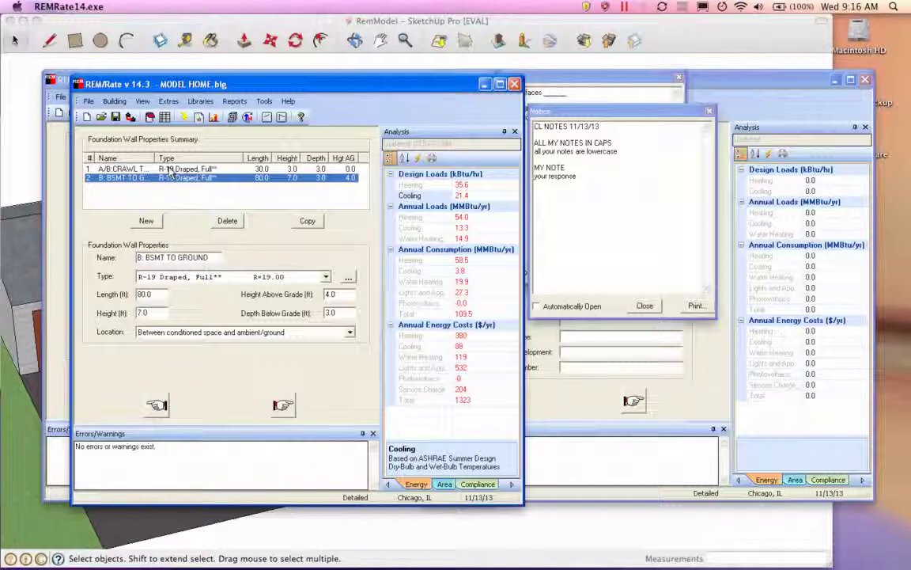
- Show the A/B crawl-to-conditioned foundation wall's properties, and advance past the basement slab to the frame floors
{"action": "left_click", "coordinate": [169, 171]}
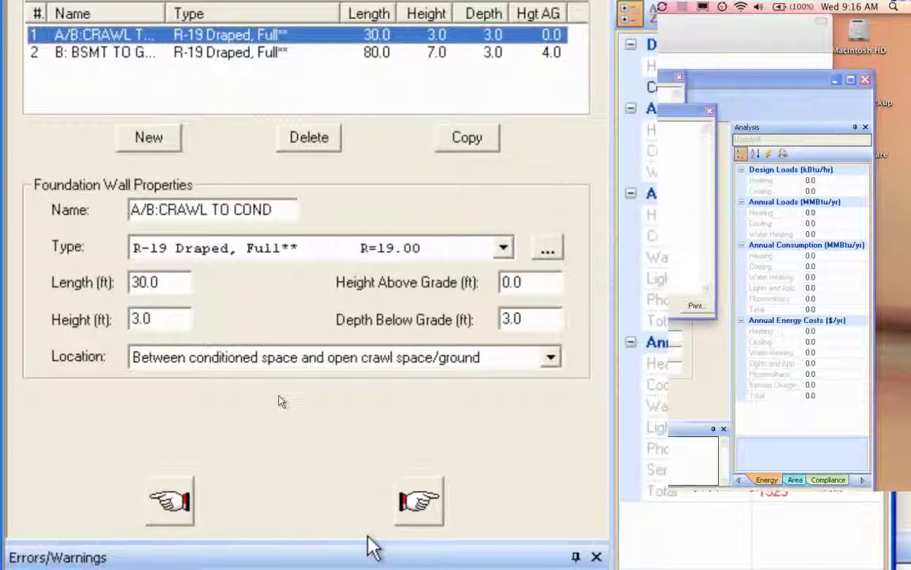
{"action": "left_click", "coordinate": [417, 497]}
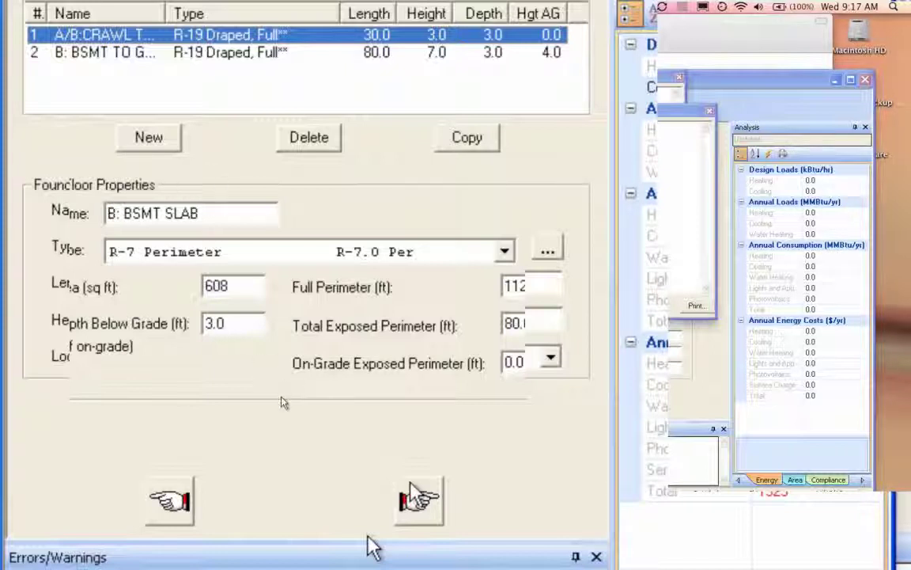
{"action": "left_click", "coordinate": [417, 497]}
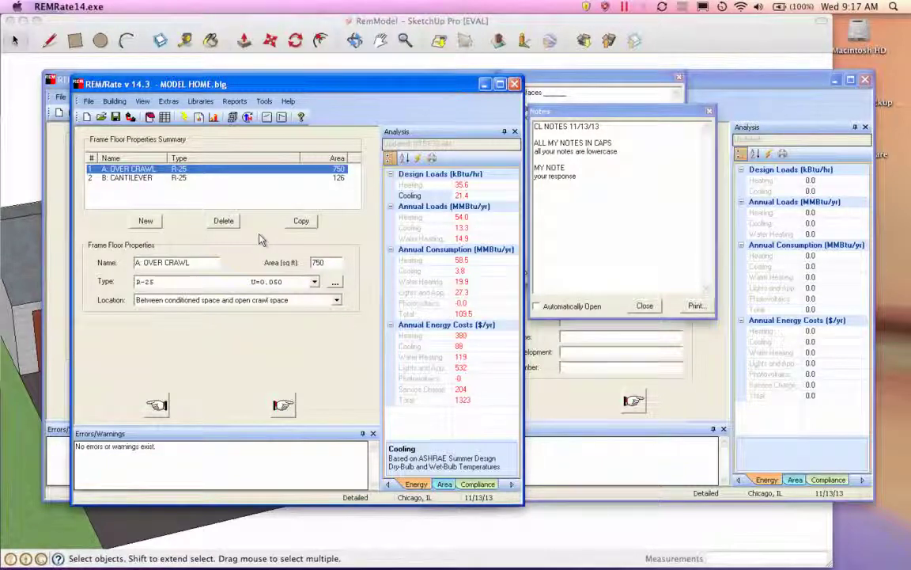
- Switch to the RemModel house in SketchUp, examine the cantilevered side of section B, and return to REM/Rate
{"action": "left_click", "coordinate": [417, 512]}
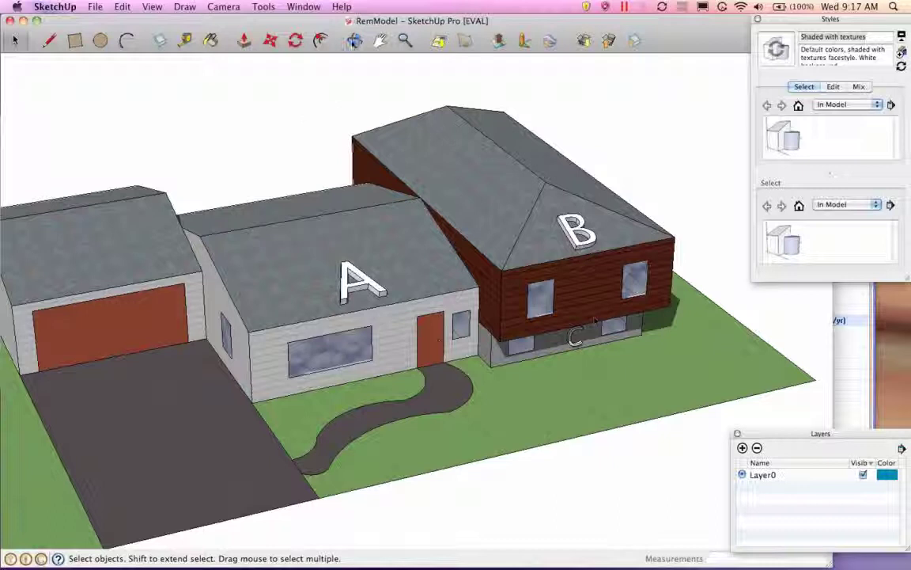
{"action": "left_click", "coordinate": [354, 40]}
{"action": "left_click_drag", "start_coordinate": [554, 272], "coordinate": [352, 325]}
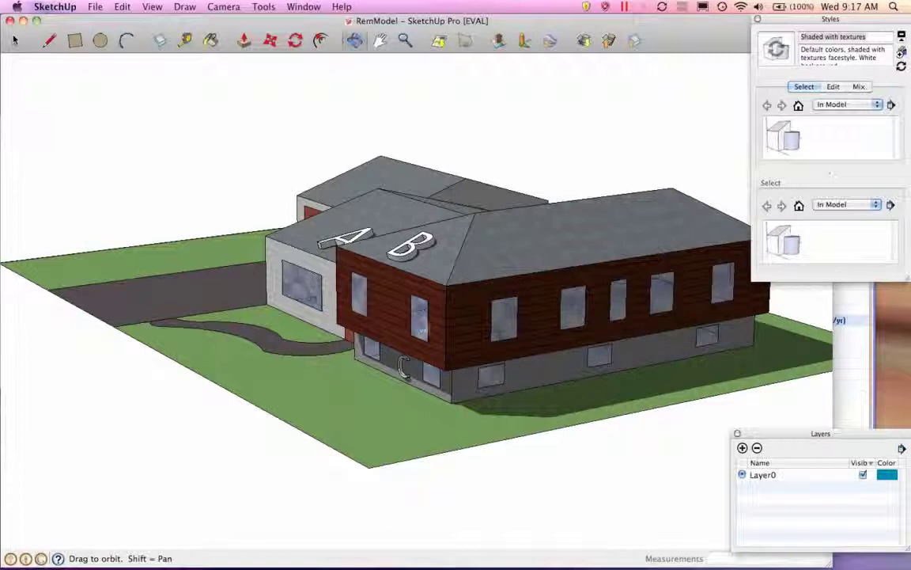
{"action": "key", "text": "super+Tab"}
{"action": "left_click", "coordinate": [400, 347]}
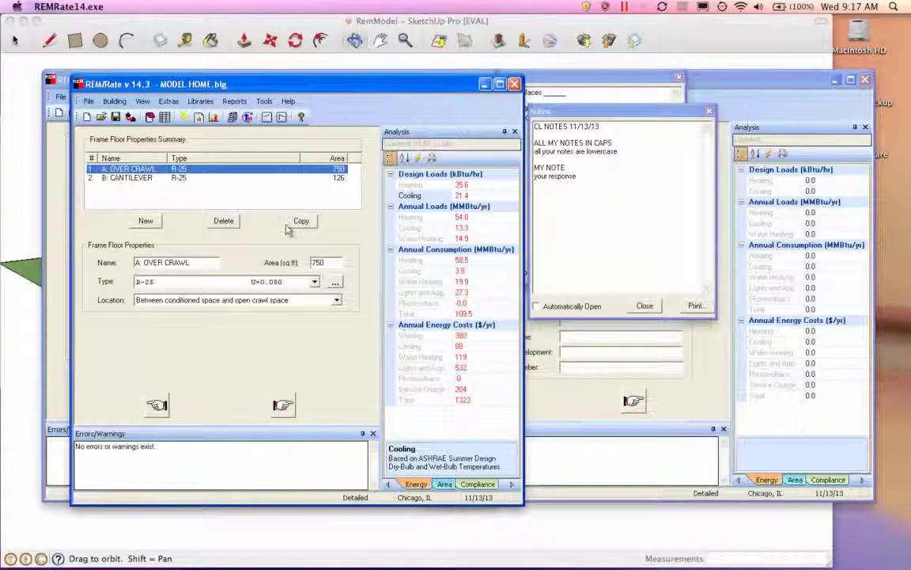
- Duplicate the B: CANTILEVER frame floor and delete the extra entry
{"action": "left_click", "coordinate": [135, 178]}
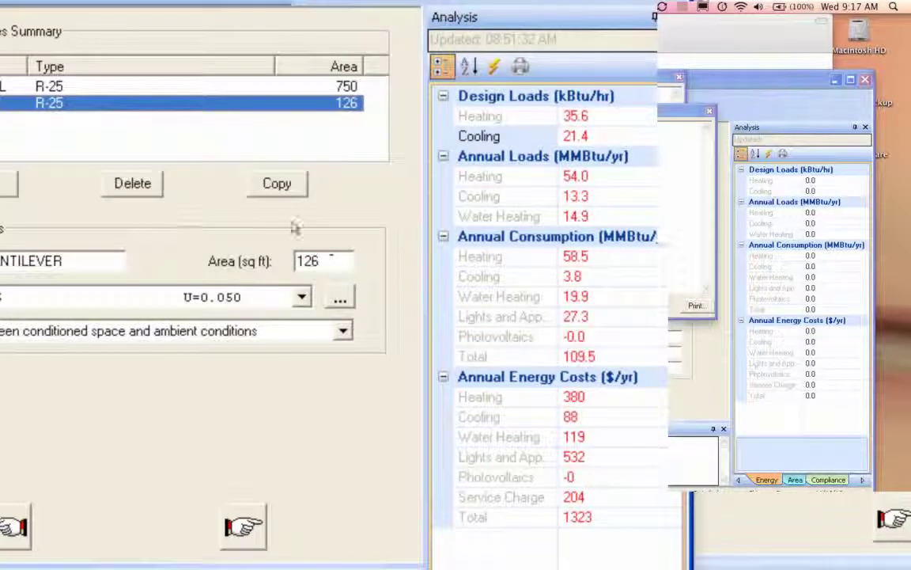
{"action": "left_click", "coordinate": [269, 190]}
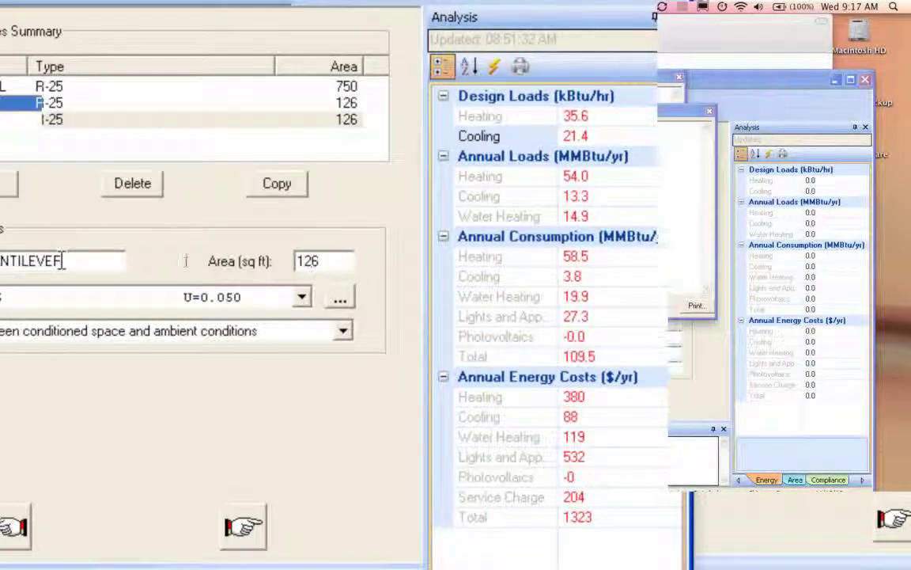
{"action": "left_click", "coordinate": [120, 111]}
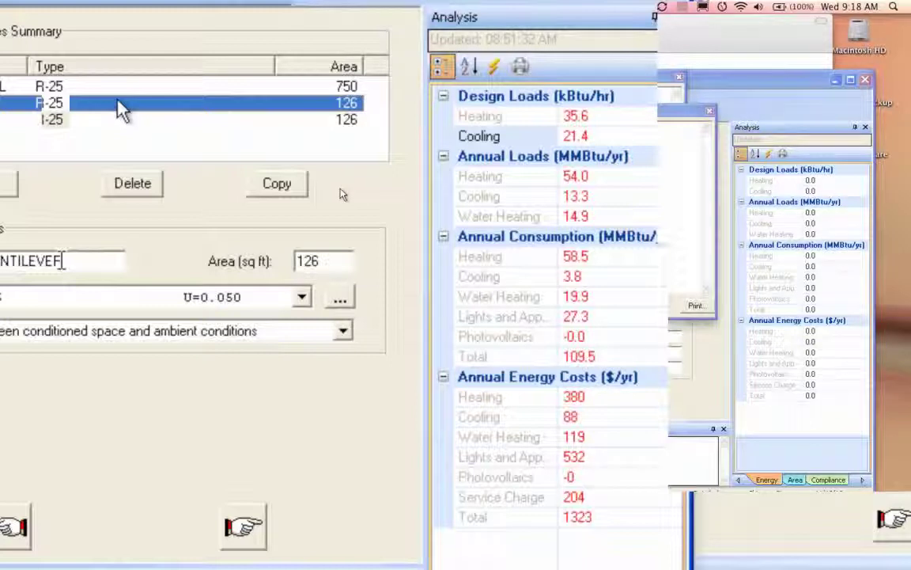
{"action": "left_click", "coordinate": [147, 188]}
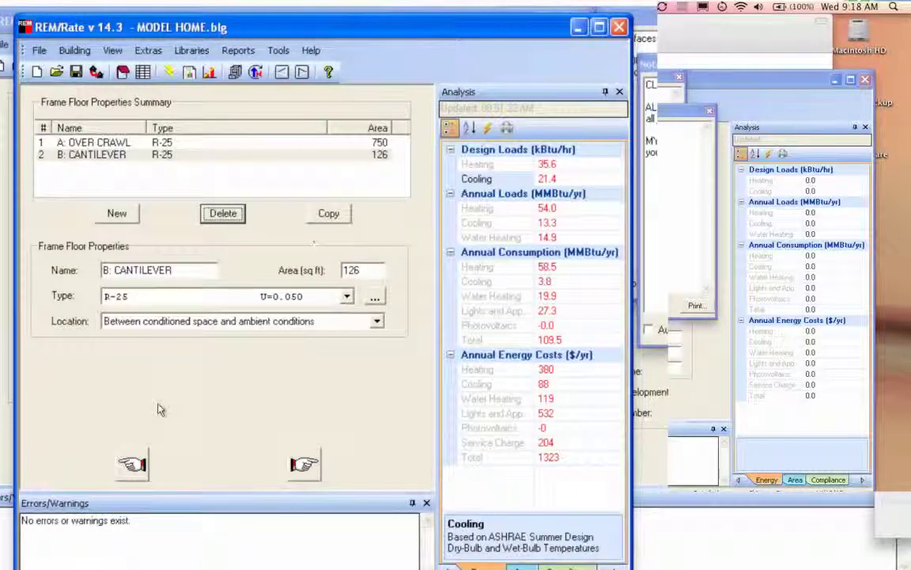
- Return to the foundation walls and examine the interior insulation settings of the crawl wall's R-19 Draped, Full** type
{"action": "left_click", "coordinate": [132, 464]}
{"action": "left_click", "coordinate": [132, 464]}
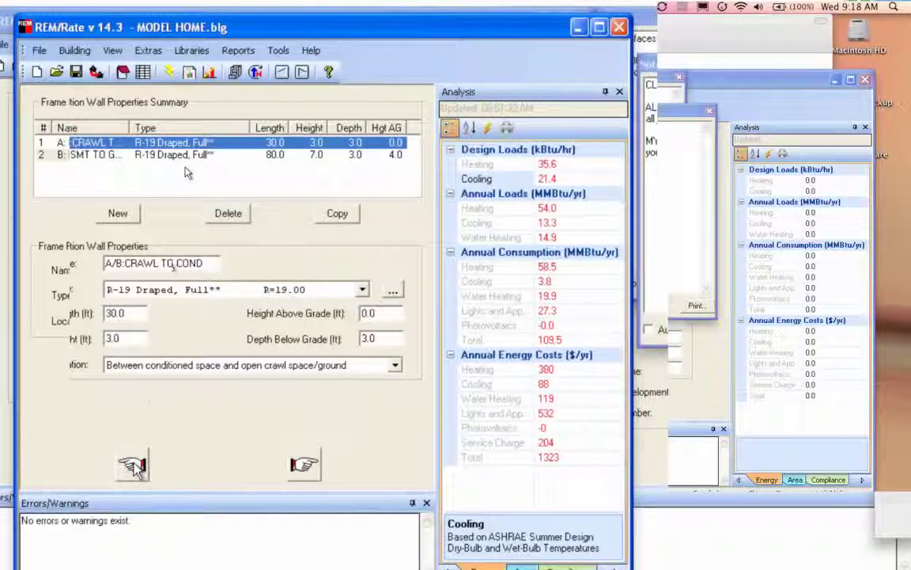
{"action": "left_click", "coordinate": [393, 290]}
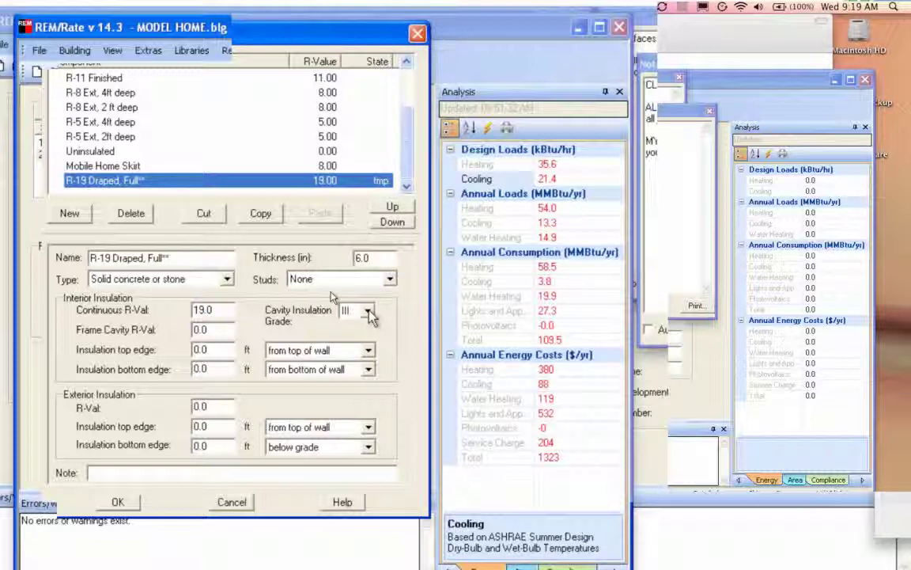
{"action": "left_click", "coordinate": [216, 311]}
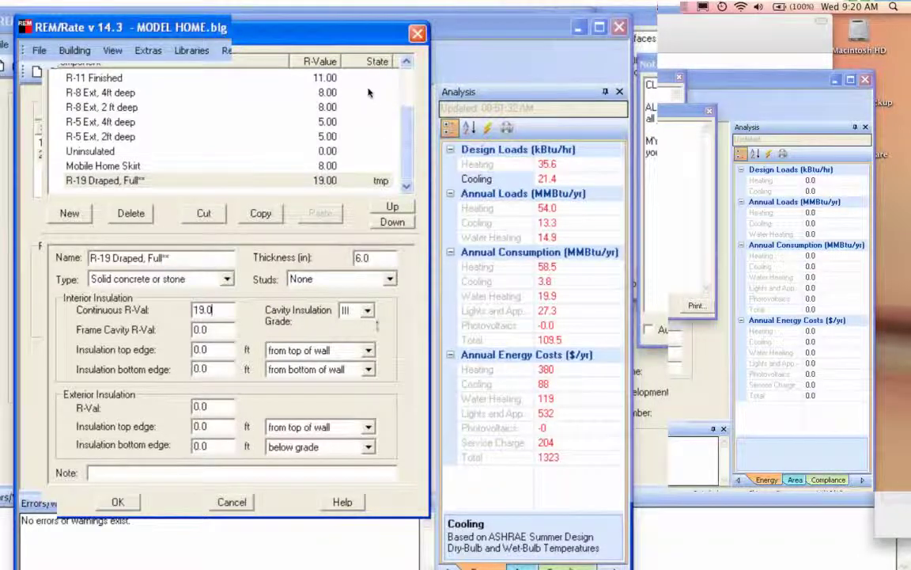
{"action": "key", "text": "Return"}
- Compare the dimensions and location of the basement-to-ground wall with those of the crawl-to-conditioned foundation wall
{"action": "left_click", "coordinate": [234, 155]}
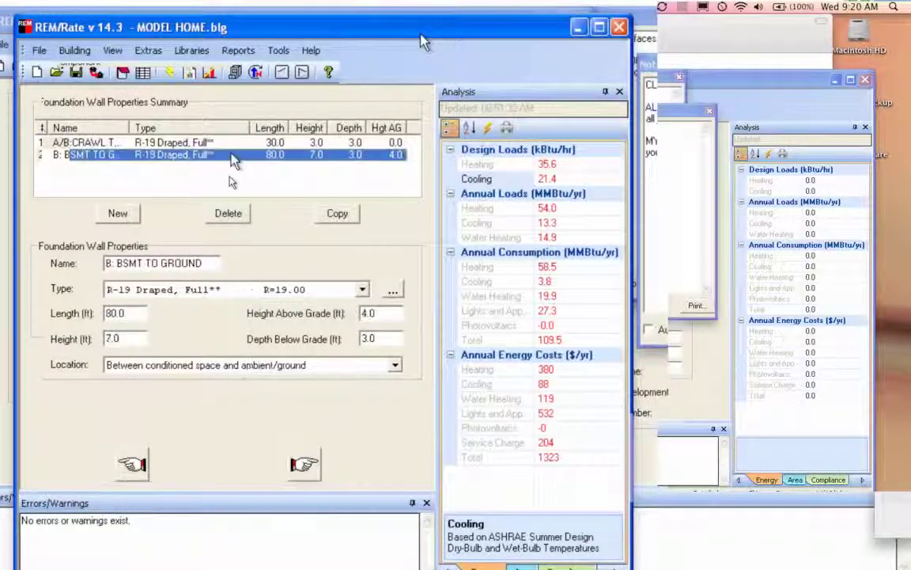
{"action": "left_click", "coordinate": [228, 143]}
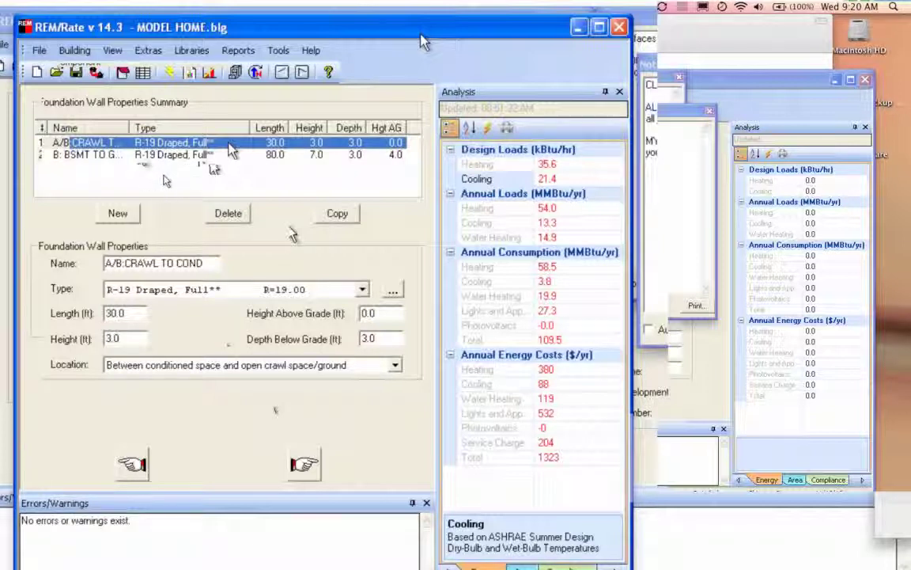
{"action": "left_click", "coordinate": [145, 156]}
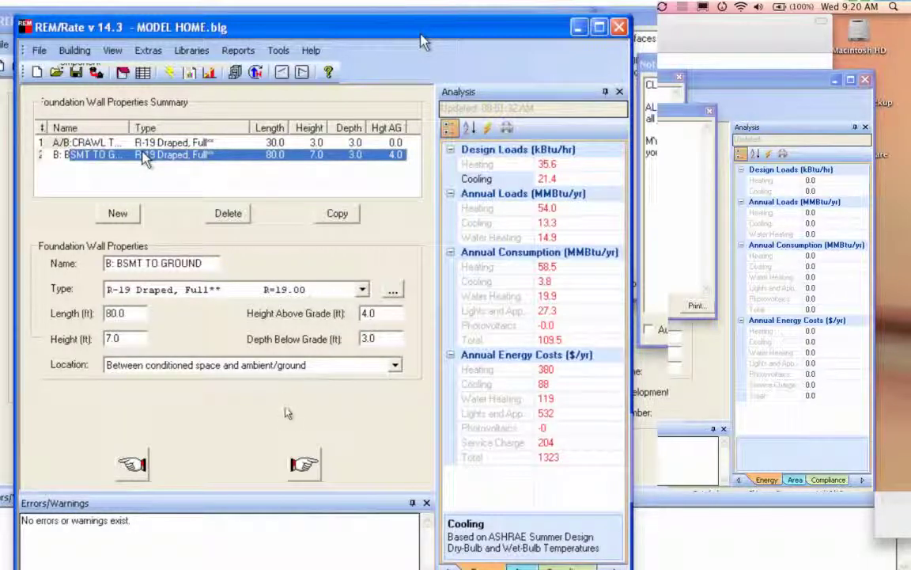
- Advance to the basement slab and examine the insulation settings of its R-7 Perimeter type
{"action": "left_click", "coordinate": [305, 465]}
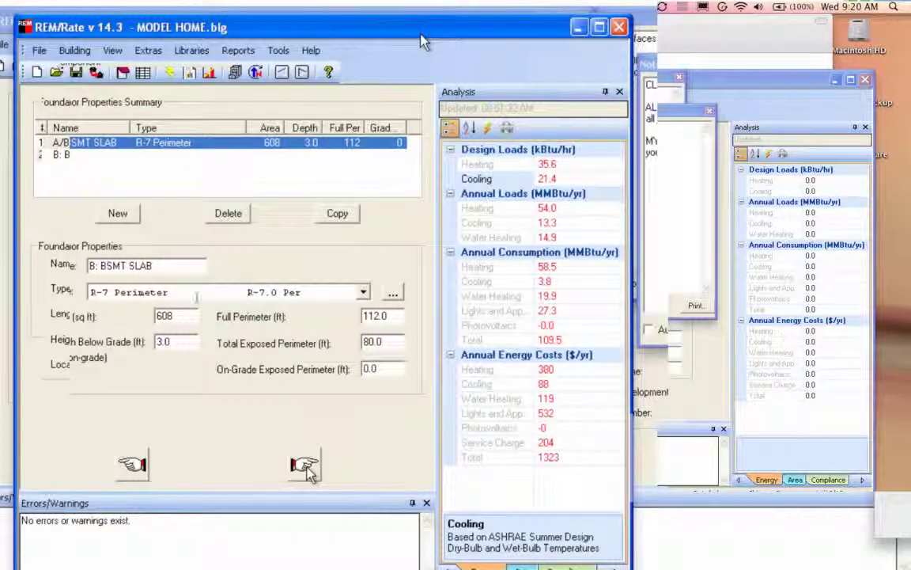
{"action": "left_click", "coordinate": [393, 294]}
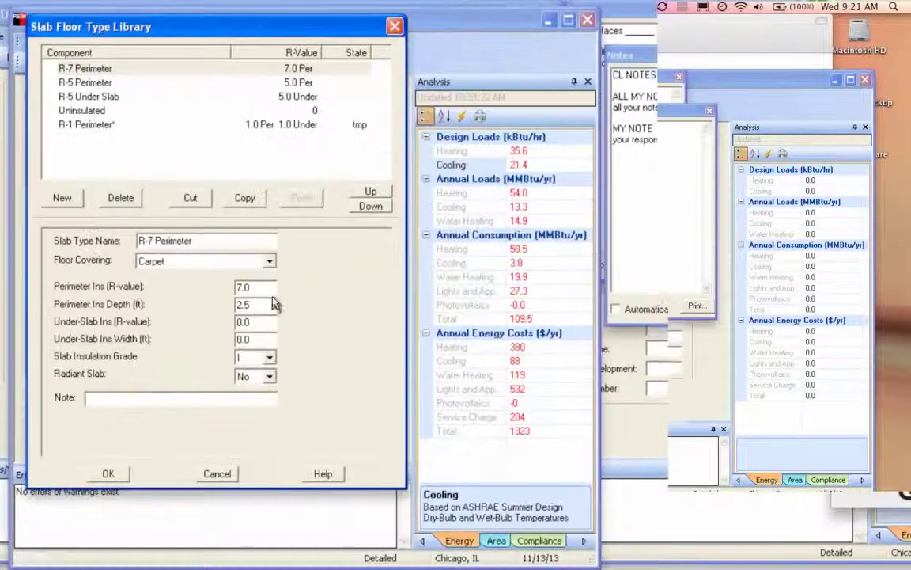
{"action": "left_click", "coordinate": [109, 474]}
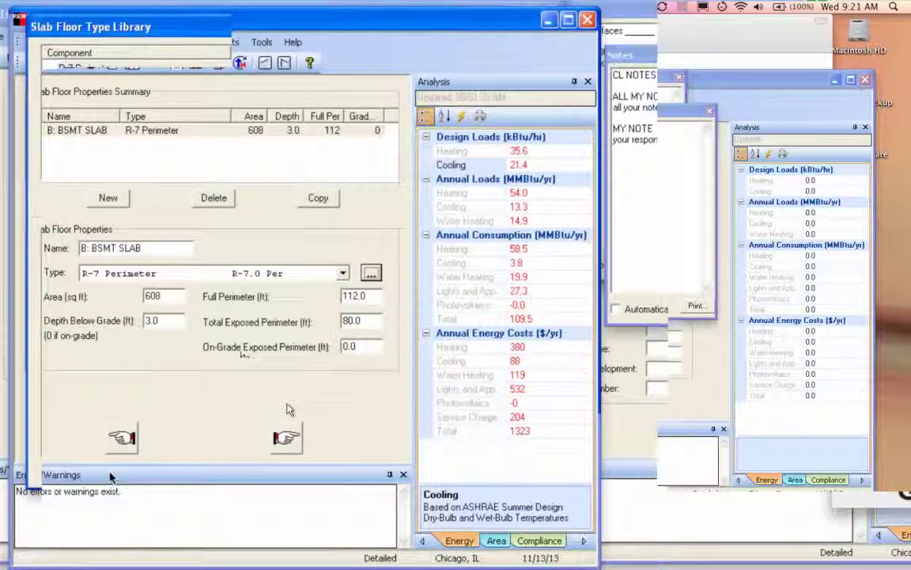
- Review the R-25 floor over the crawl space, and examine the R-19** type of section A's wall to the garage
{"action": "left_click", "coordinate": [288, 438]}
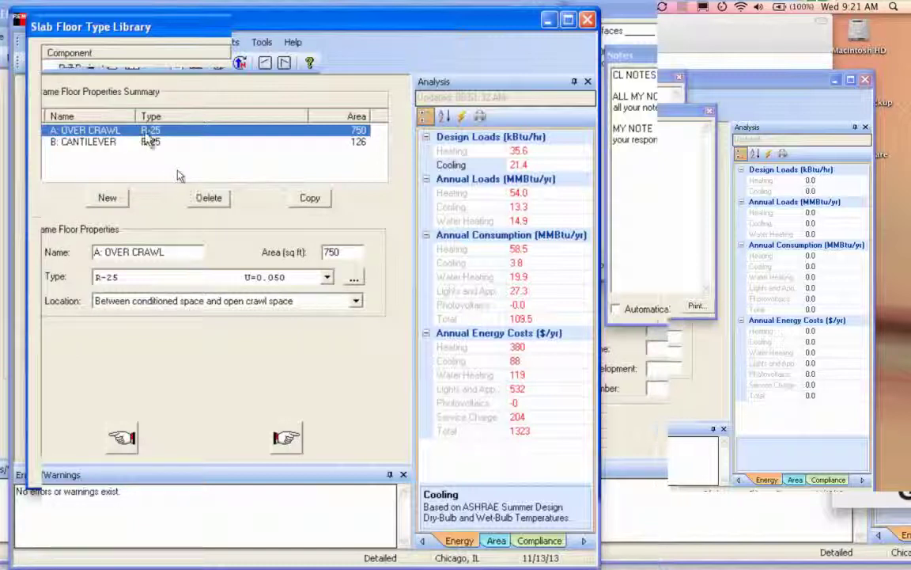
{"action": "left_click", "coordinate": [354, 278]}
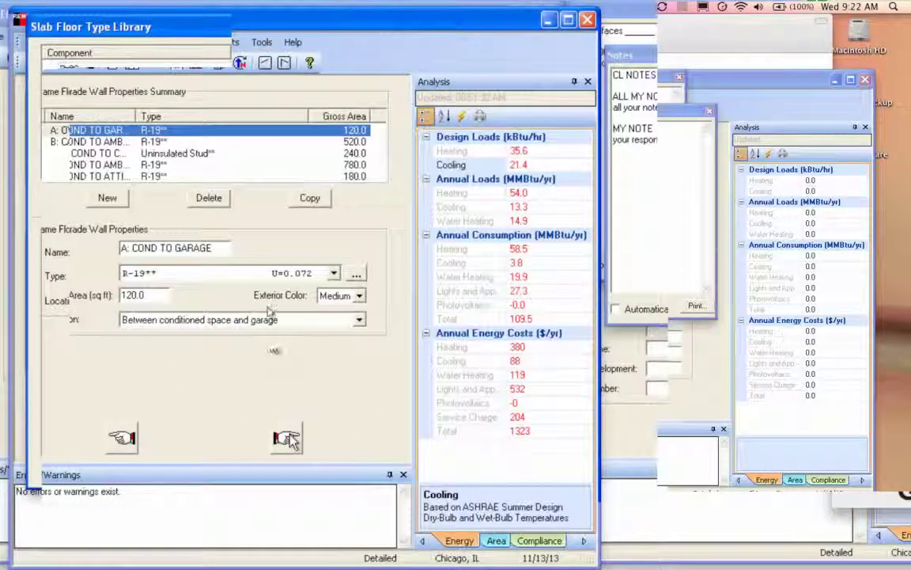
{"action": "left_click", "coordinate": [356, 275]}
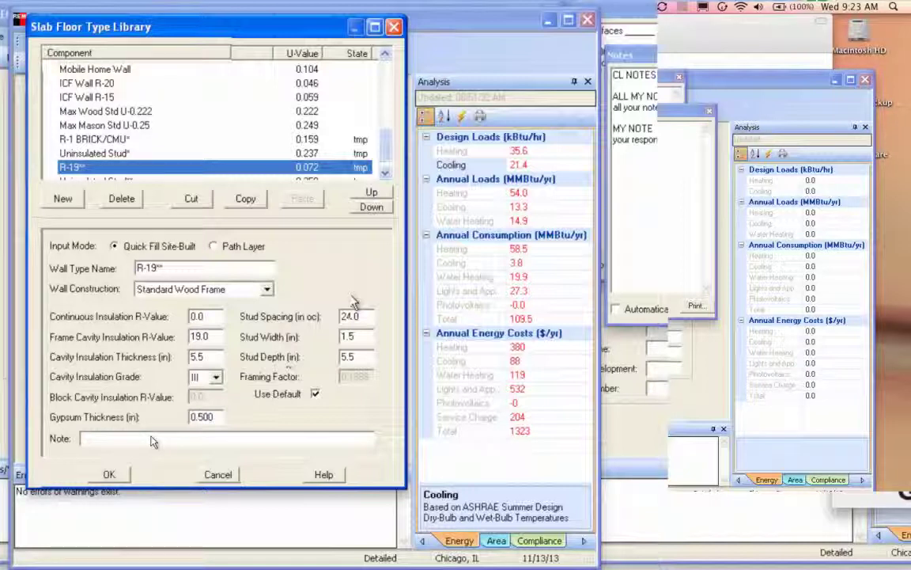
{"action": "key", "text": "Return"}
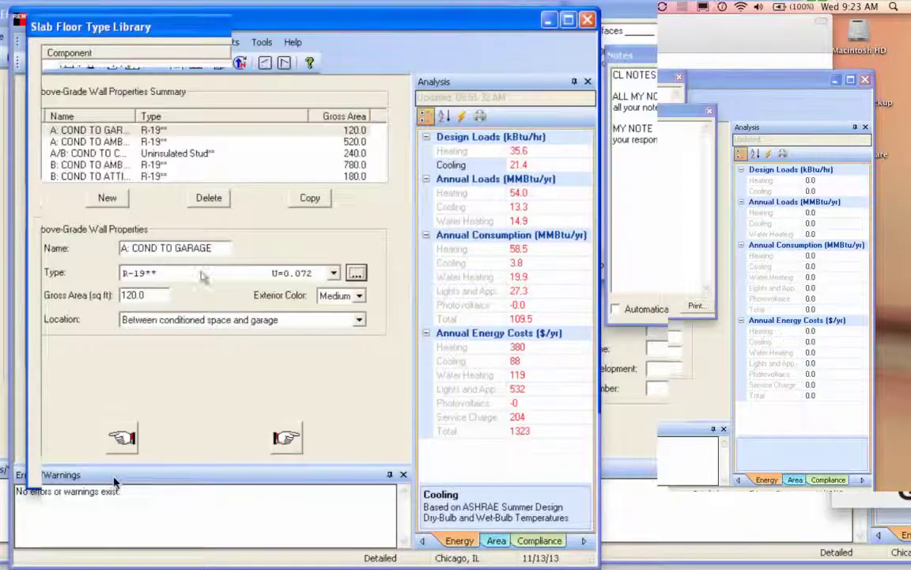
- Go back to the rim and band joists, compare both entries, and check section B's rear overhang in SketchUp before returning to REM/Rate
{"action": "left_click", "coordinate": [126, 439]}
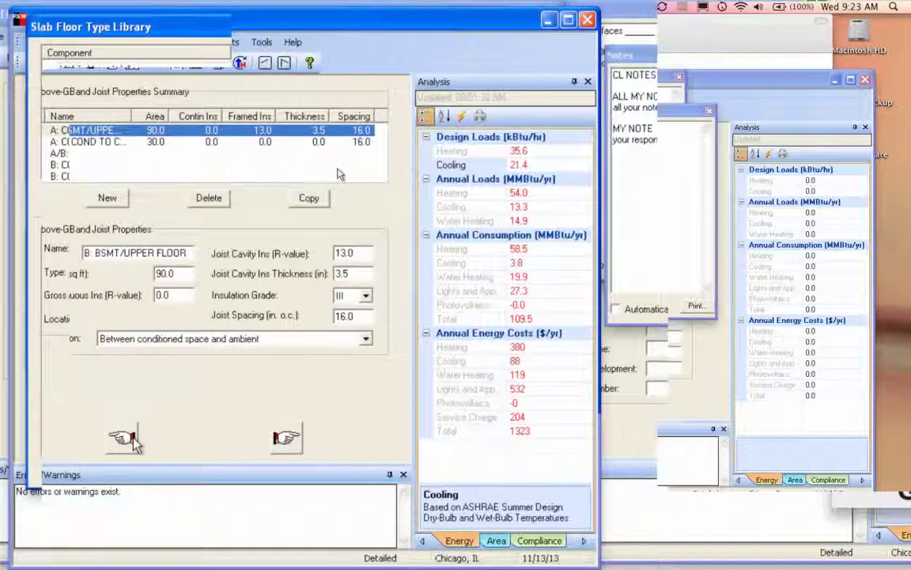
{"action": "left_click", "coordinate": [237, 143]}
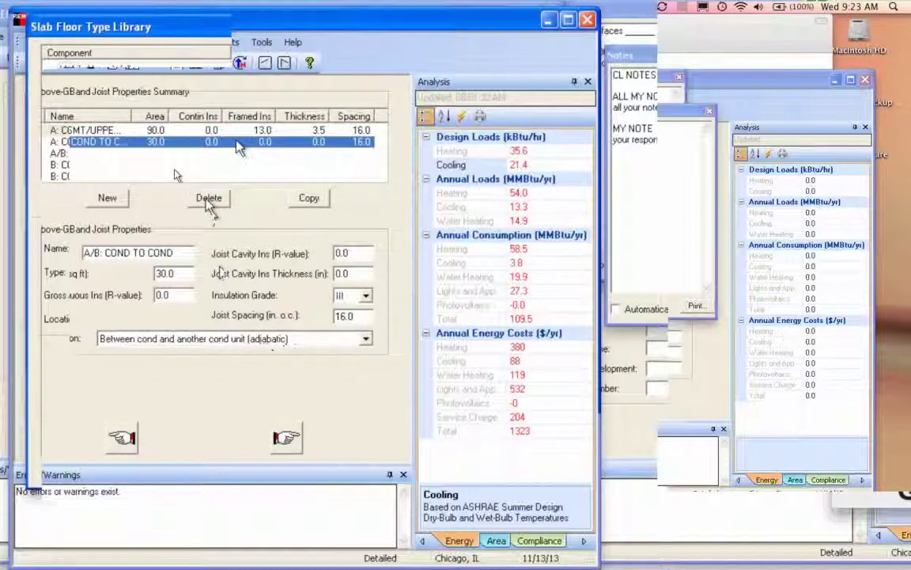
{"action": "left_click", "coordinate": [147, 131]}
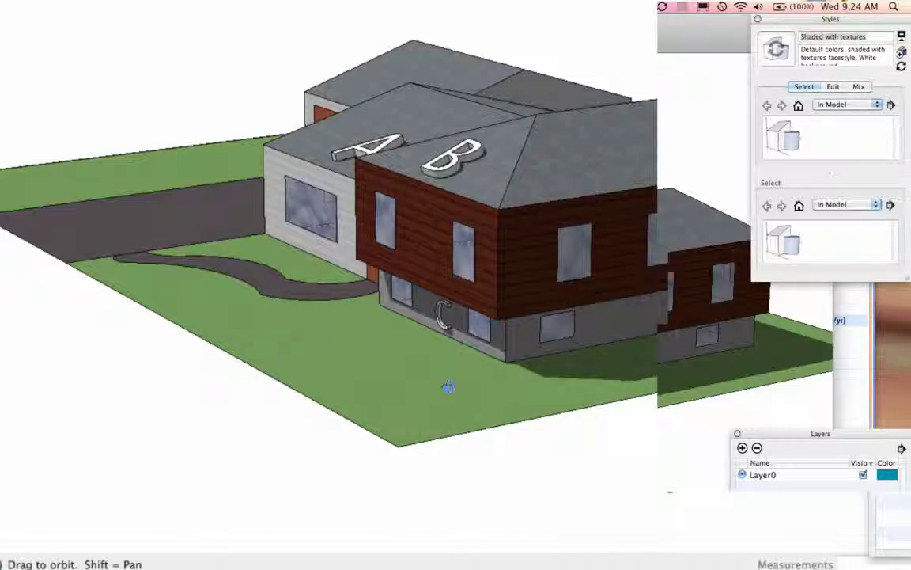
{"action": "left_click_drag", "start_coordinate": [598, 265], "coordinate": [351, 356]}
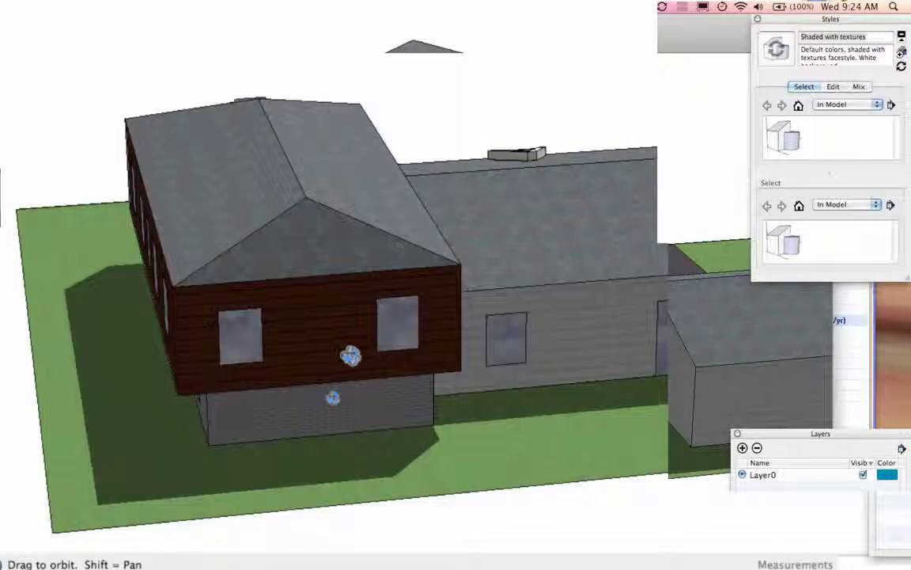
{"action": "key", "text": "super+Tab"}
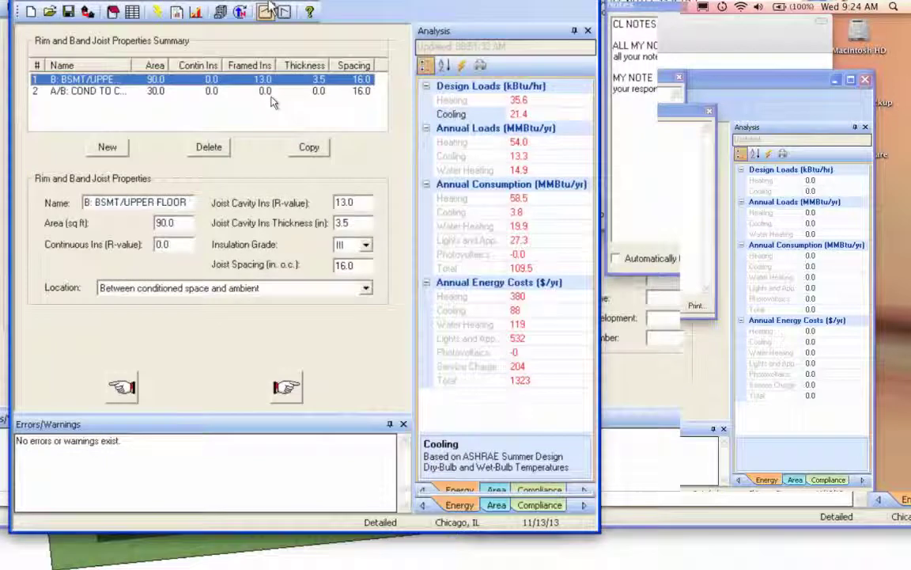
- Read the help topic on Rim/Band Joists from its introduction through the Location section, and close it
{"action": "left_click", "coordinate": [284, 30]}
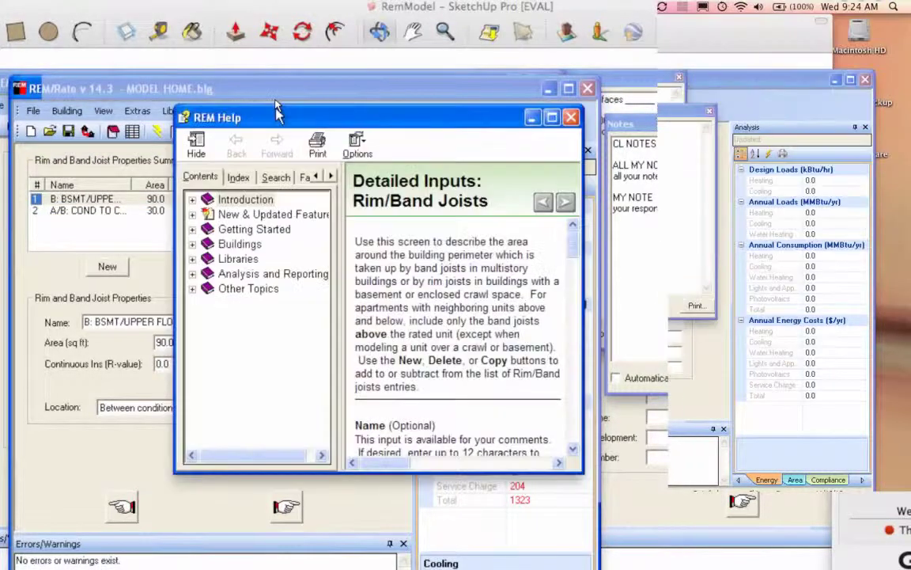
{"action": "scroll", "coordinate": [469, 315], "scroll_direction": "down", "scroll_amount": 3}
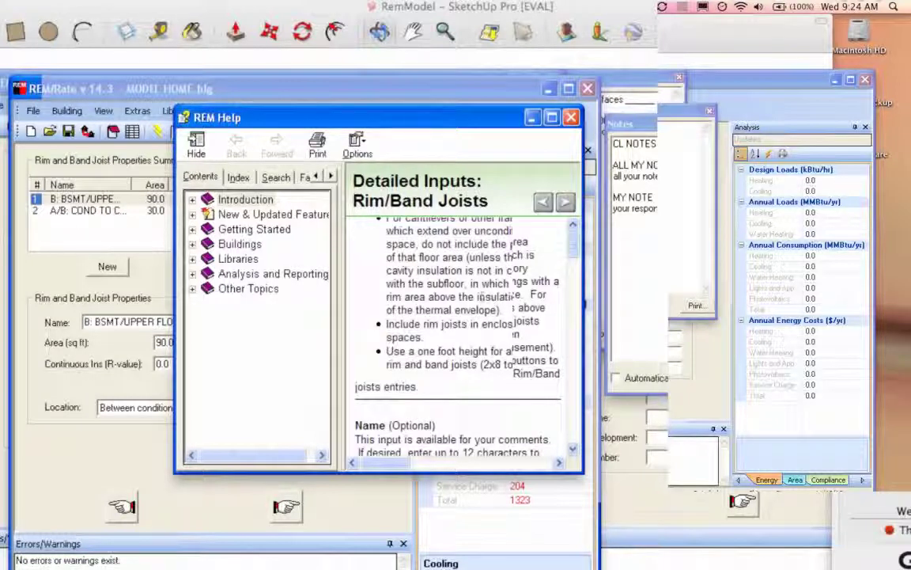
{"action": "scroll", "coordinate": [475, 301], "scroll_direction": "down", "scroll_amount": 2}
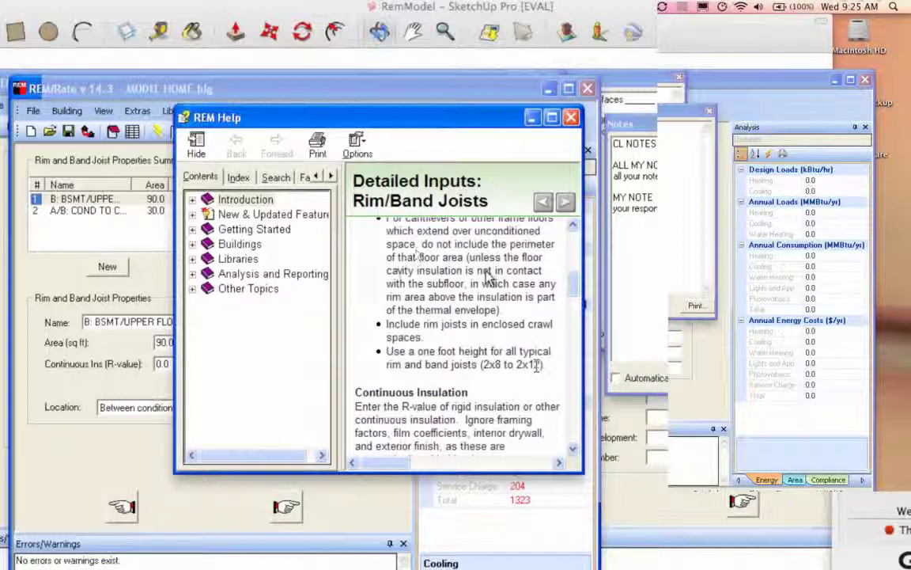
{"action": "scroll", "coordinate": [488, 277], "scroll_direction": "down", "scroll_amount": 3}
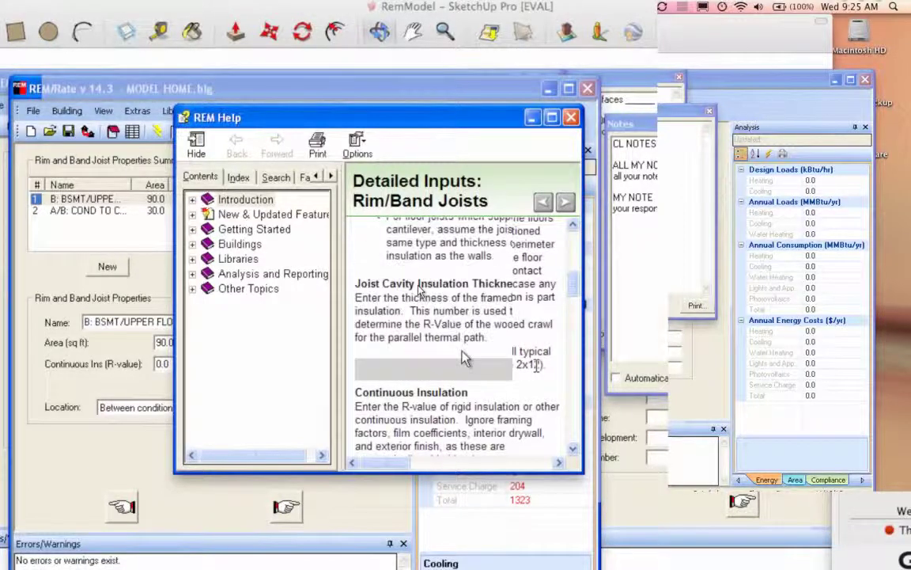
{"action": "scroll", "coordinate": [464, 358], "scroll_direction": "down", "scroll_amount": 3}
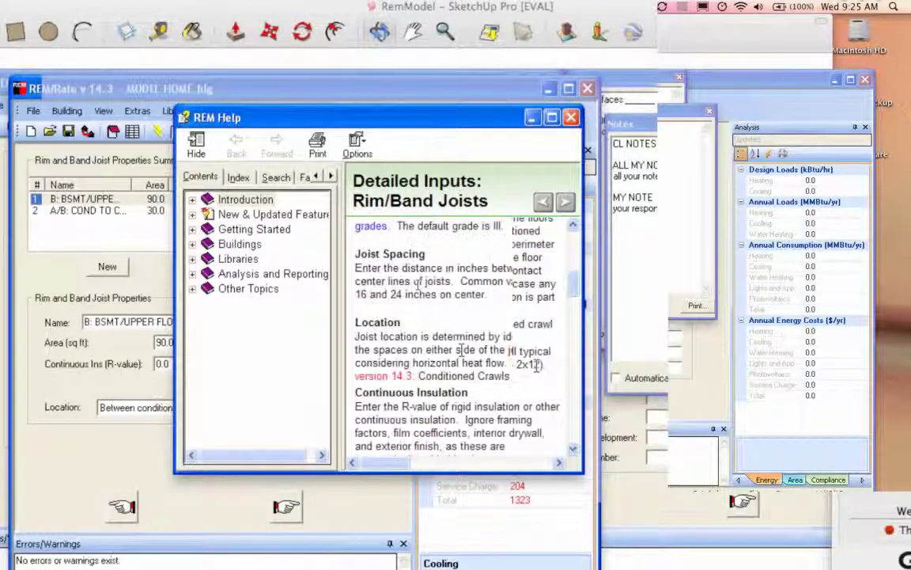
{"action": "left_click", "coordinate": [571, 117]}
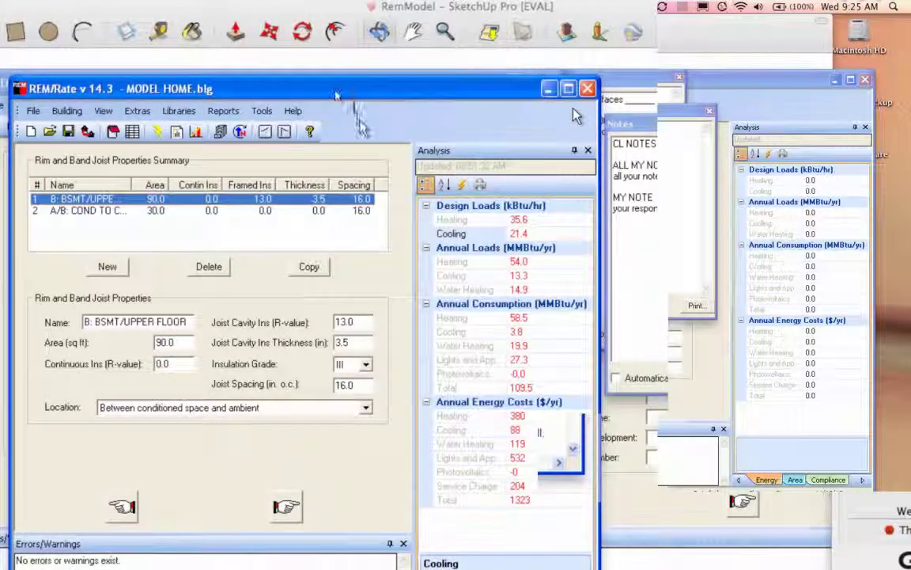
{"action": "left_click_drag", "start_coordinate": [336, 89], "coordinate": [360, 30]}
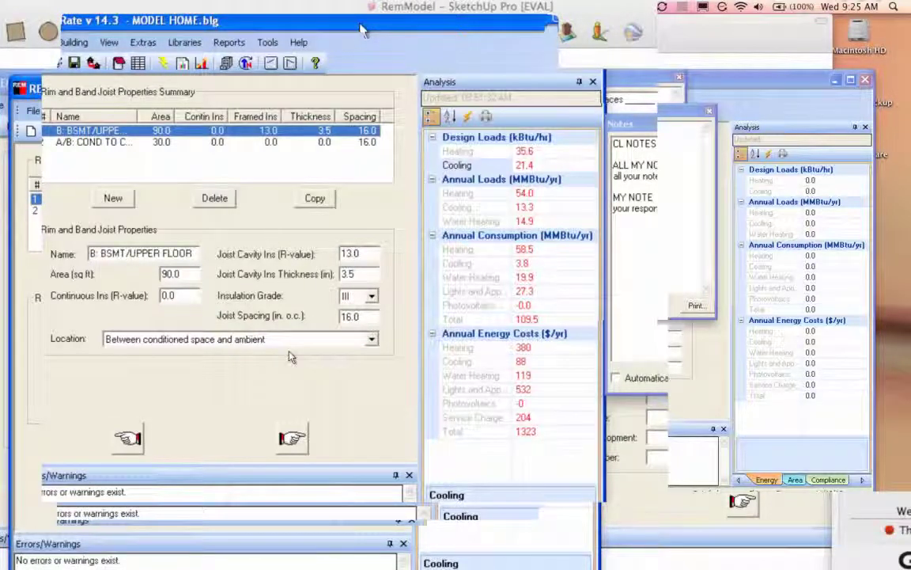
- Advance to the above-grade walls, examine the R-19** type's construction and insulation settings for section A's garage wall, and close the library
{"action": "left_click", "coordinate": [292, 439]}
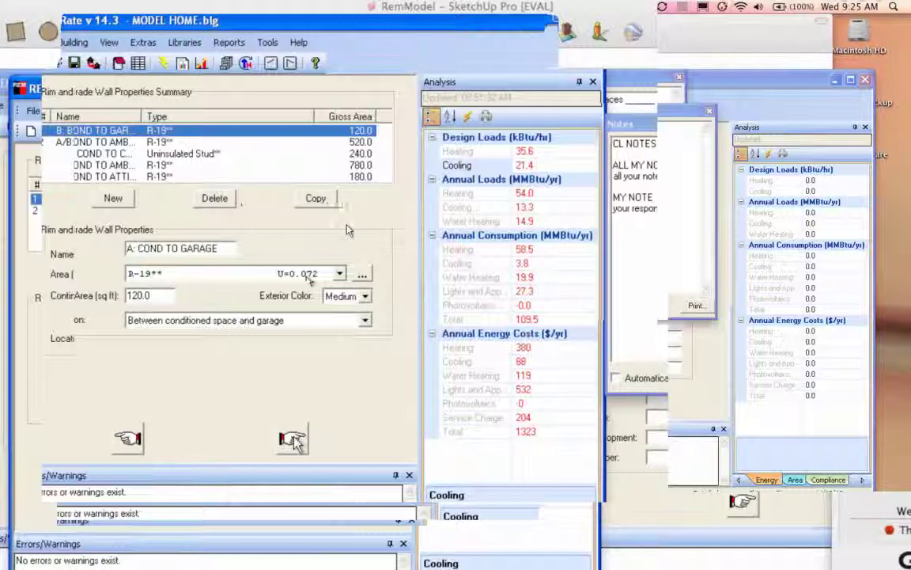
{"action": "left_click", "coordinate": [362, 274]}
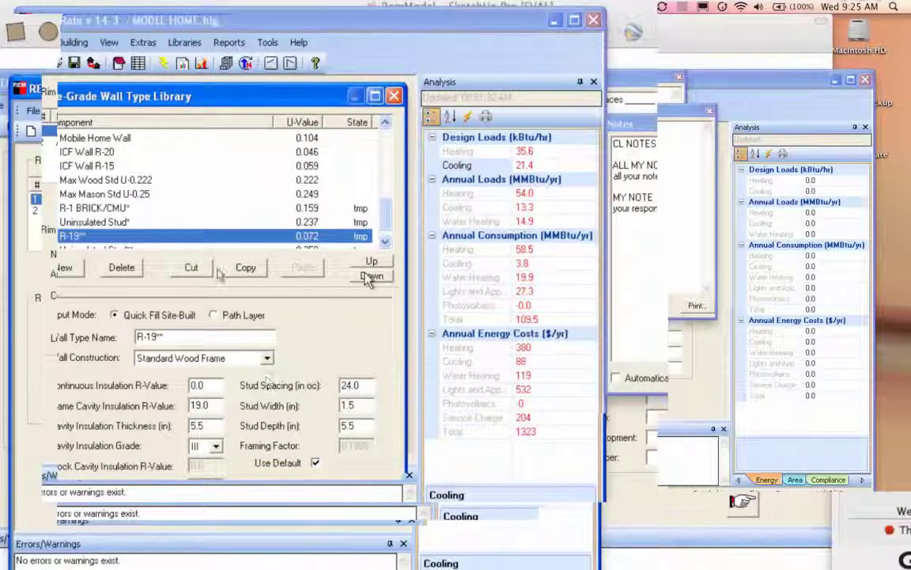
{"action": "left_click", "coordinate": [372, 95]}
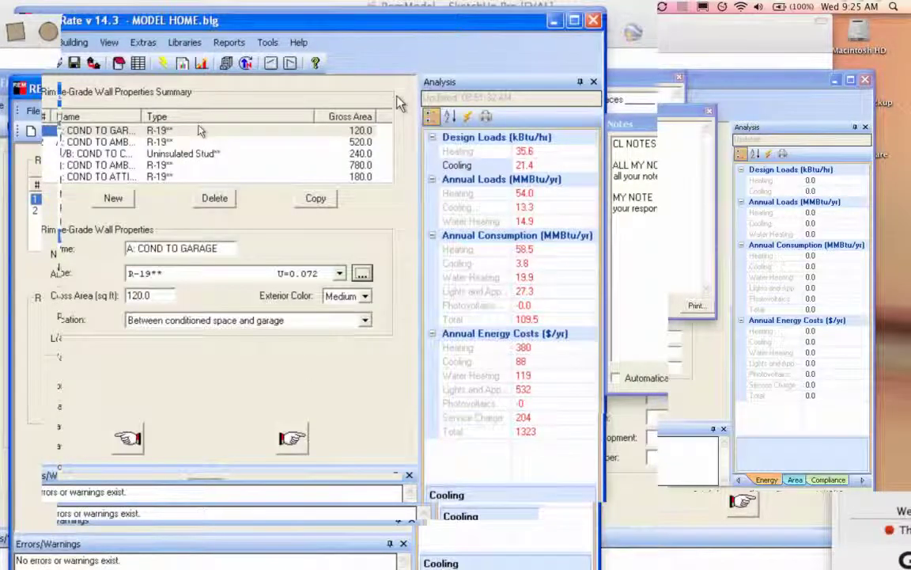
- Review the remaining above-grade wall entries from section A's ambient wall through section B's attic wall
{"action": "left_click", "coordinate": [177, 142]}
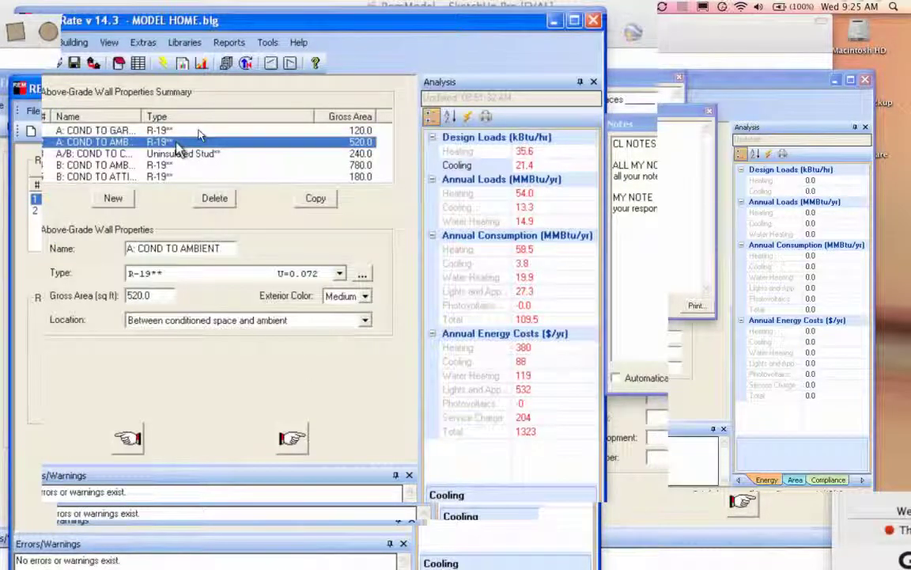
{"action": "left_click", "coordinate": [179, 154]}
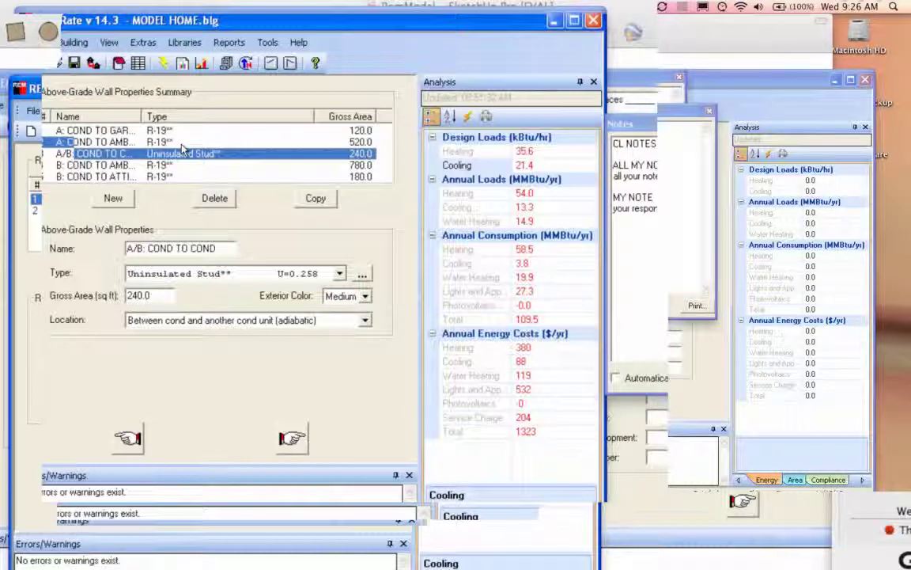
{"action": "left_click", "coordinate": [159, 167]}
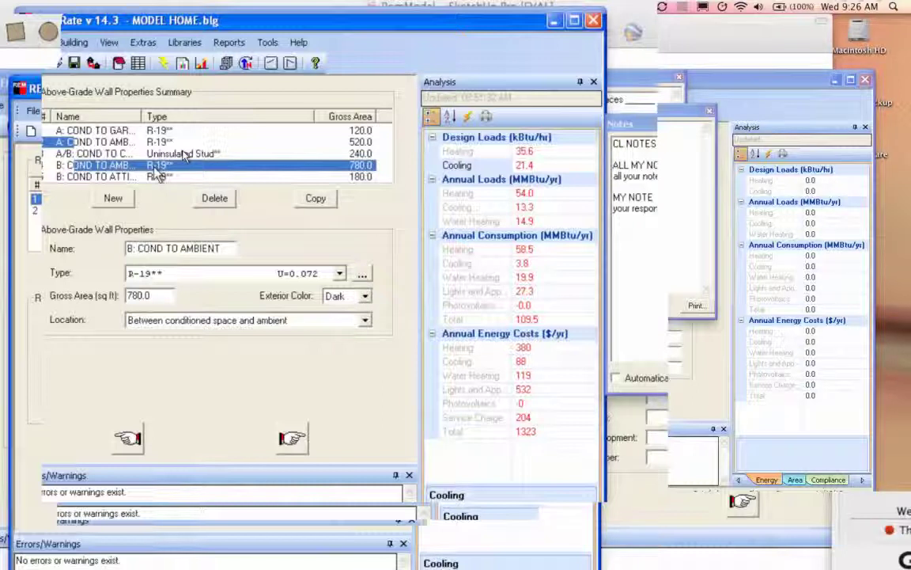
{"action": "left_click", "coordinate": [158, 176]}
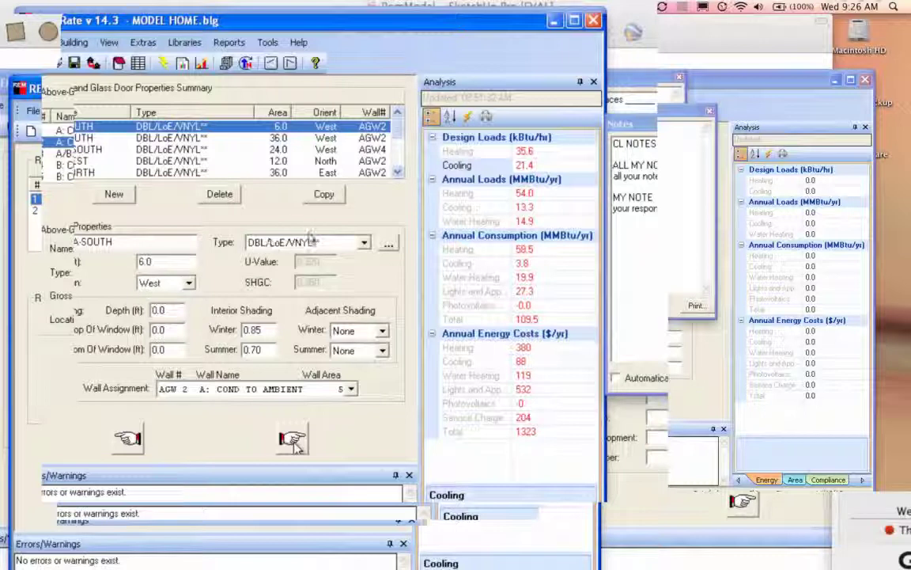
- Go through the window and glass door entries from B-SOUTH to F-EAST, checking areas, orientations and wall assignments
{"action": "left_click", "coordinate": [183, 139]}
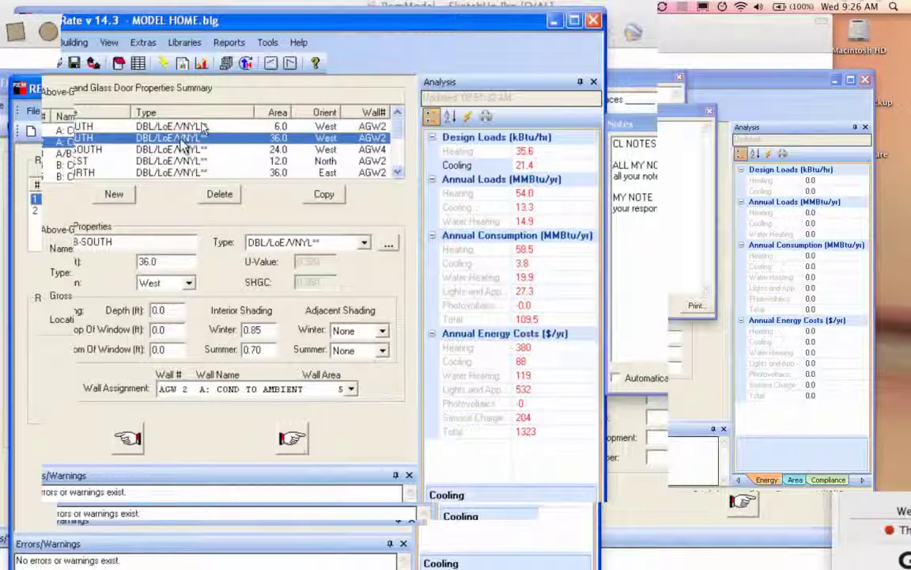
{"action": "key", "text": "Down"}
{"action": "key", "text": "Down"}
{"action": "key", "text": "Down"}
{"action": "key", "text": "Down"}
{"action": "key", "text": "Down"}
{"action": "key", "text": "Down"}
{"action": "key", "text": "Down"}
{"action": "key", "text": "Down"}
{"action": "left_click", "coordinate": [182, 149]}
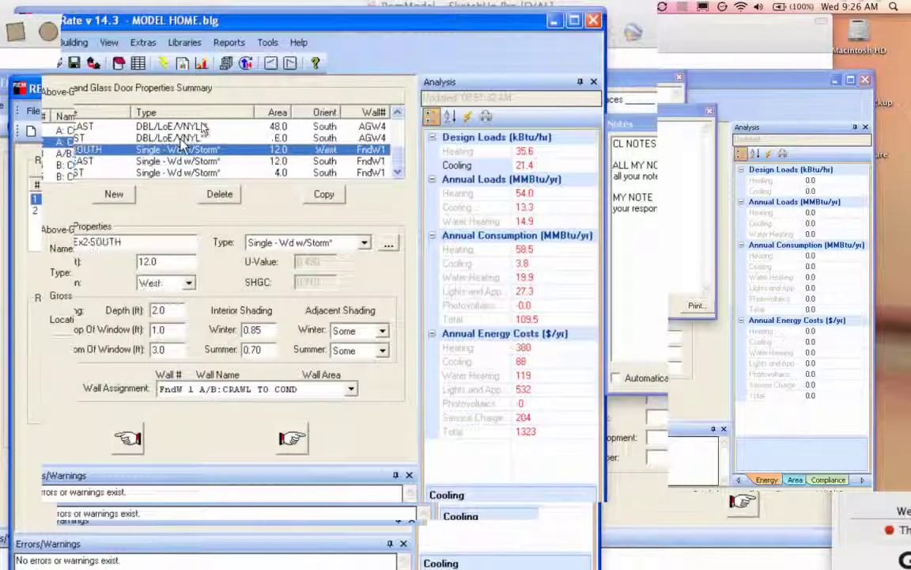
{"action": "key", "text": "Down"}
{"action": "key", "text": "Down"}
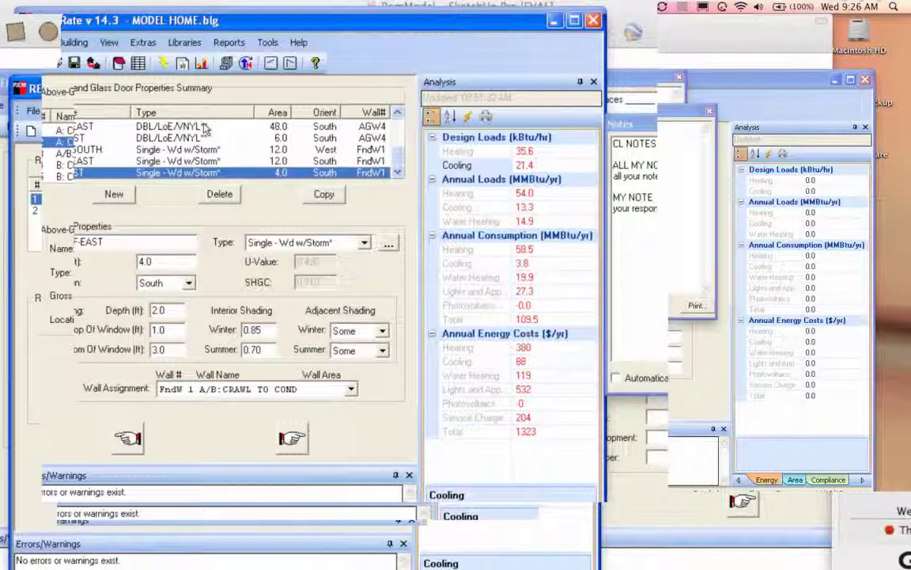
- Compare the overhang depth and distances to the window of Cx4-EAST with those of F-EAST
{"action": "key", "text": "Up"}
{"action": "key", "text": "Up"}
{"action": "key", "text": "Up"}
{"action": "key", "text": "Up"}
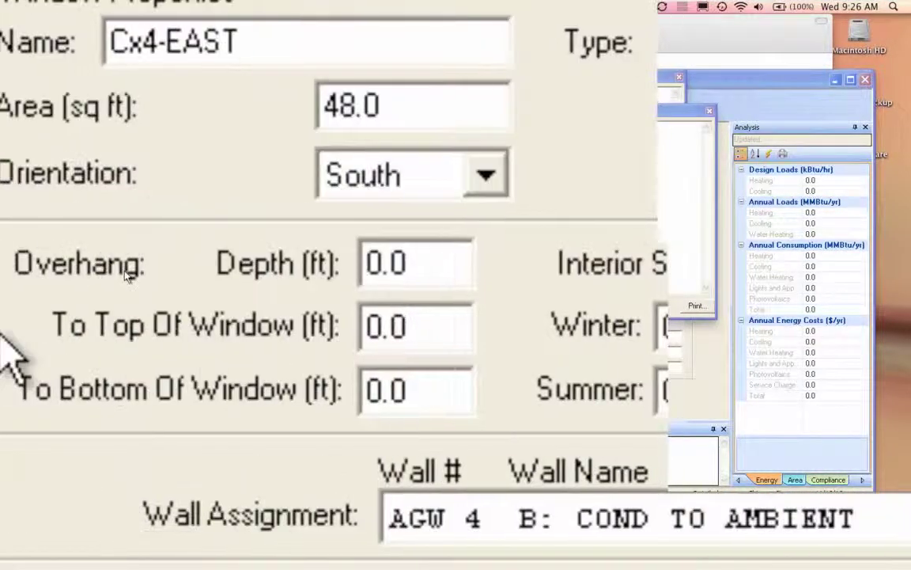
{"action": "key", "text": "Down"}
{"action": "key", "text": "Down"}
{"action": "key", "text": "Down"}
{"action": "key", "text": "Down"}
{"action": "key", "text": "Down"}
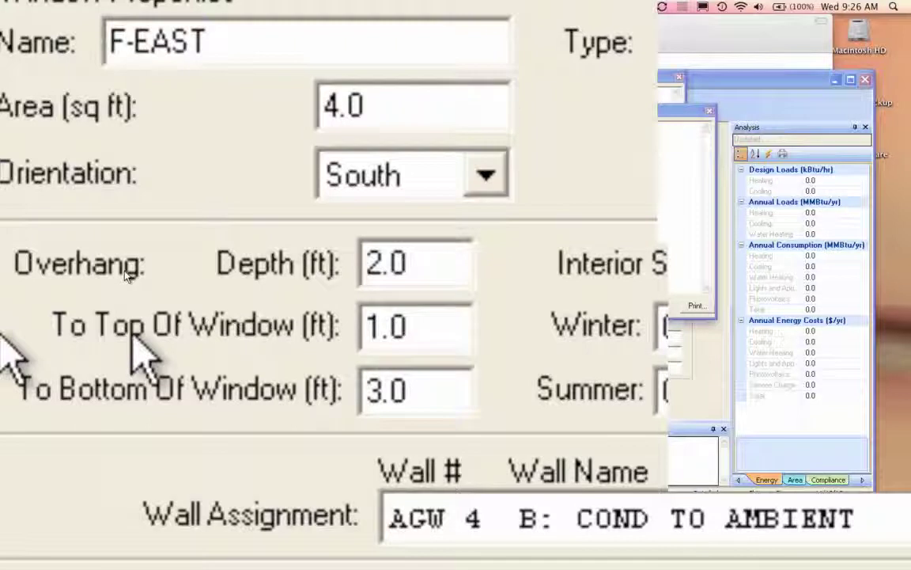
- Run through the window list again, checking overhang inputs on entries such as Cx2-SOUTH, Ex2-EAST and A-EAST
{"action": "key", "text": "Down"}
{"action": "key", "text": "Down"}
{"action": "key", "text": "Down"}
{"action": "key", "text": "Down"}
{"action": "key", "text": "Down"}
{"action": "key", "text": "Down"}
{"action": "key", "text": "Down"}
{"action": "key", "text": "Down"}
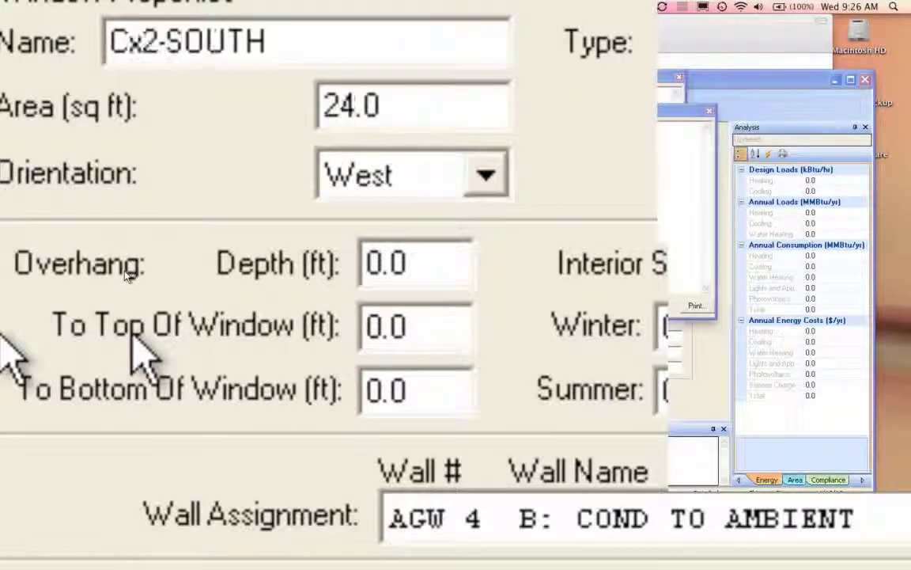
{"action": "key", "text": "Down"}
{"action": "key", "text": "Down"}
{"action": "key", "text": "Down"}
{"action": "key", "text": "Down"}
{"action": "key", "text": "Down"}
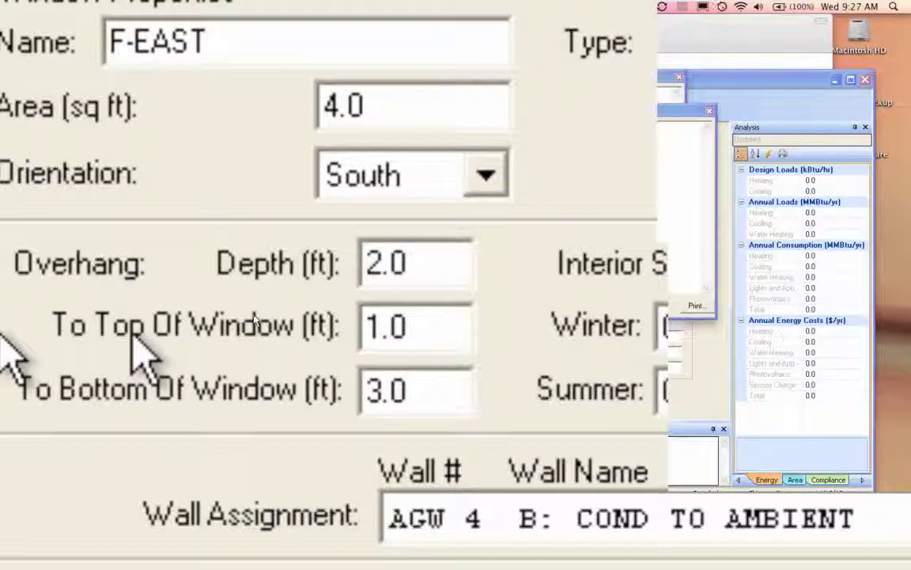
{"action": "key", "text": "Down"}
{"action": "key", "text": "Down"}
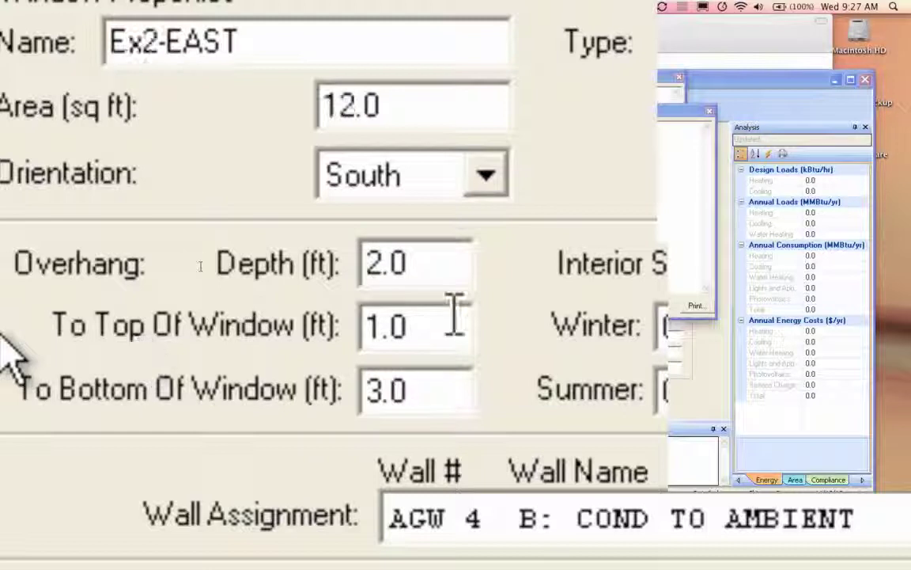
{"action": "key", "text": "Down"}
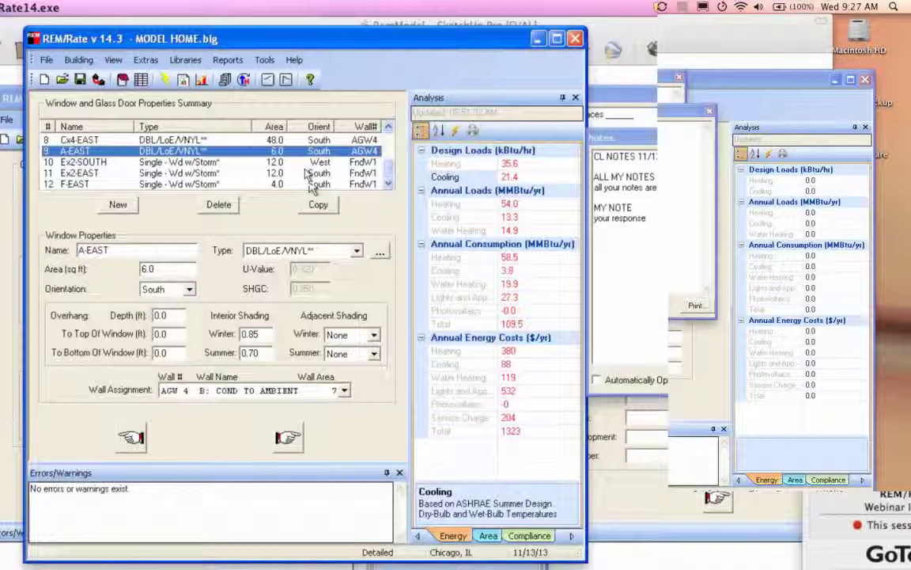
- Advance to the doors and review the type and wall assignment of section A's garage door and front door
{"action": "left_click", "coordinate": [712, 233]}
{"action": "left_click", "coordinate": [287, 438]}
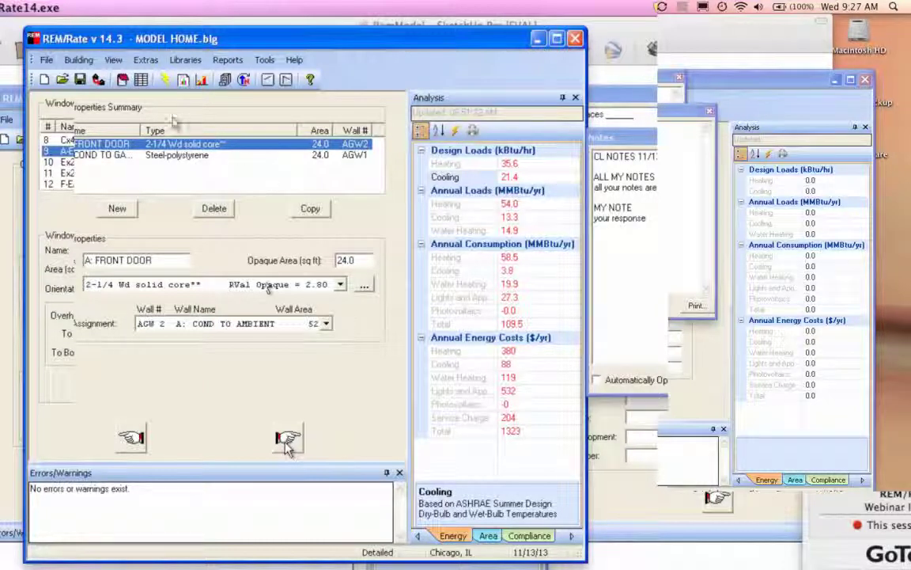
{"action": "left_click", "coordinate": [147, 156]}
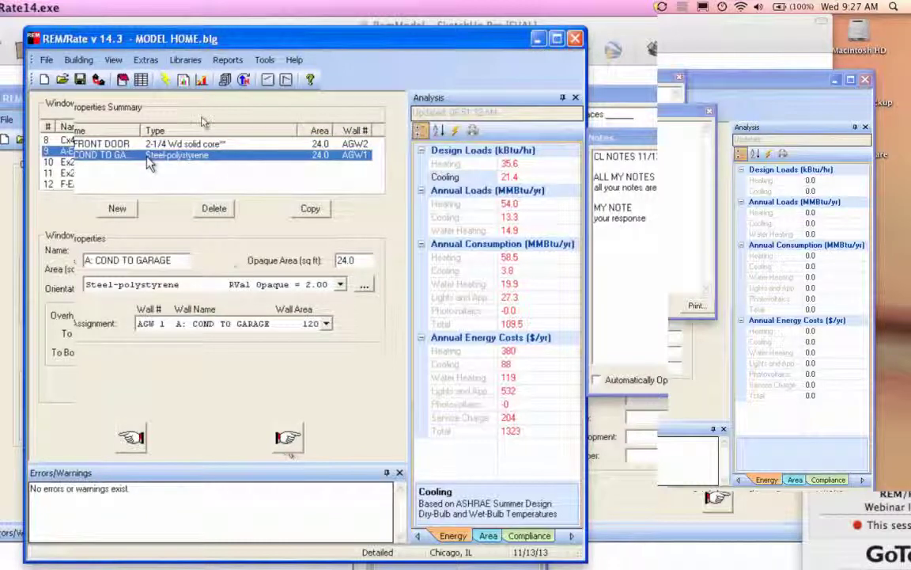
{"action": "left_click", "coordinate": [181, 145]}
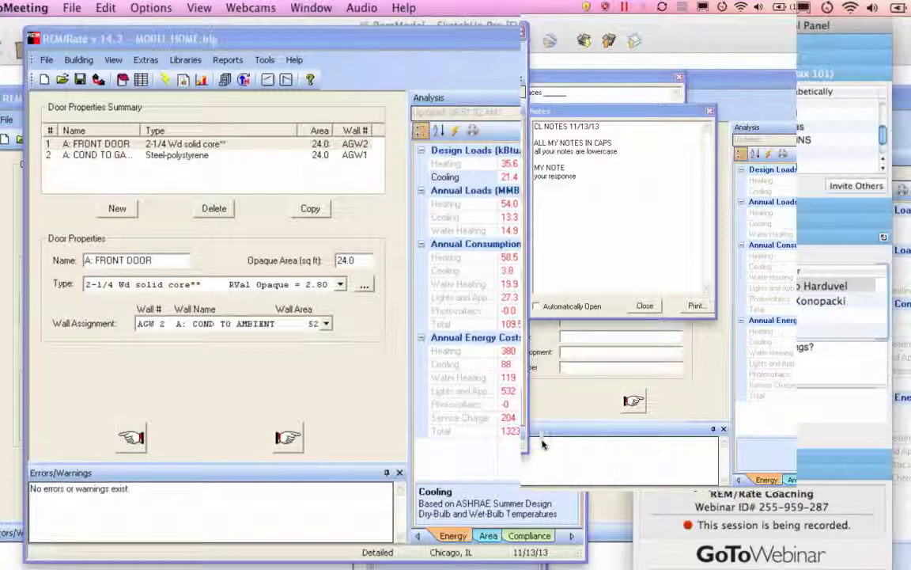
- Switch to the SketchUp model, inspect the house from behind and around to the garage and front of section A, and return to REM/Rate
{"action": "key", "text": "super+Tab"}
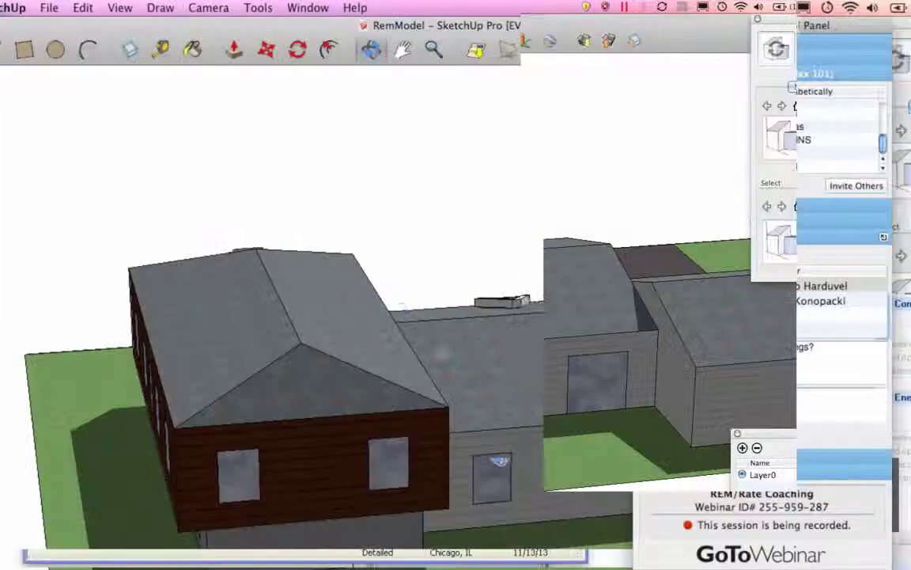
{"action": "key", "text": "super+Tab"}
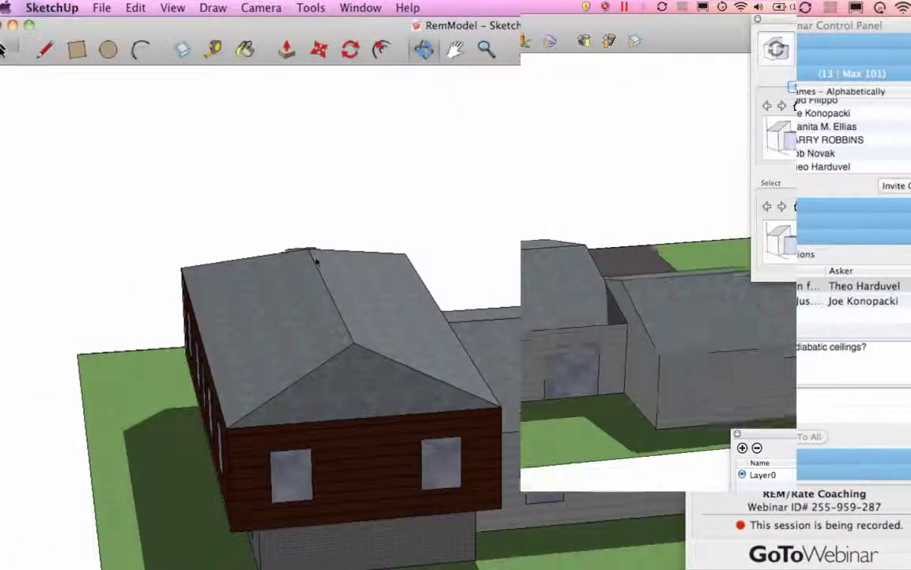
{"action": "scroll", "coordinate": [372, 325], "scroll_direction": "down", "scroll_amount": 5}
{"action": "left_click", "coordinate": [462, 324]}
{"action": "left_click", "coordinate": [322, 46]}
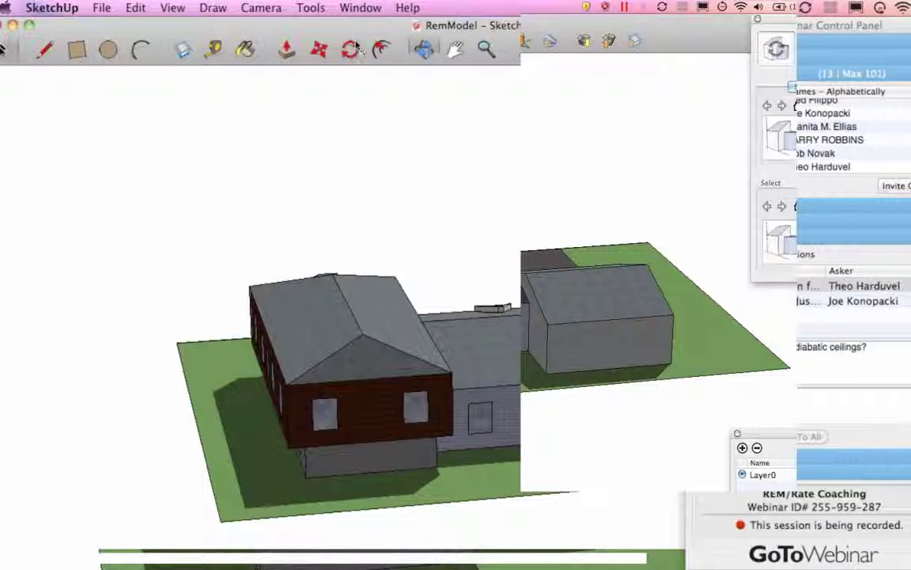
{"action": "left_click_drag", "start_coordinate": [486, 266], "coordinate": [320, 400]}
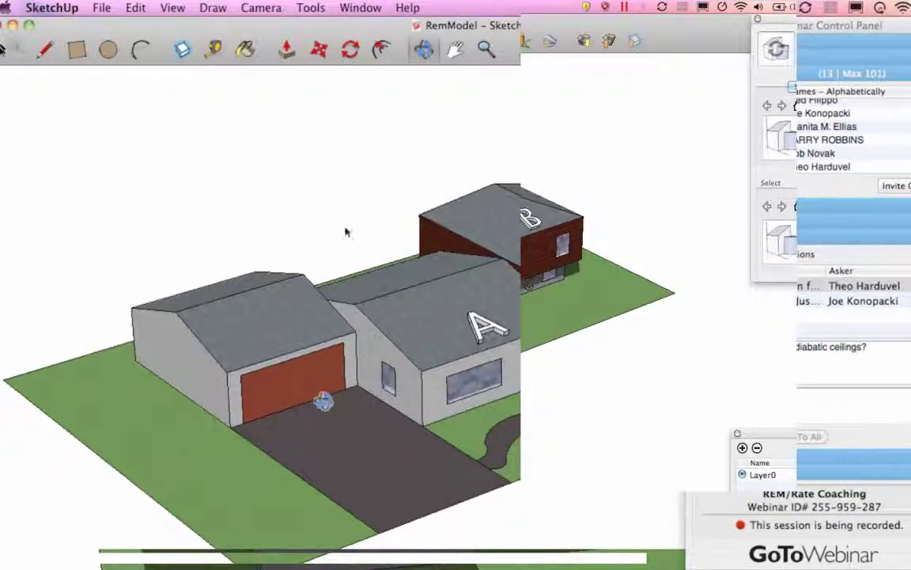
{"action": "scroll", "coordinate": [409, 313], "scroll_direction": "up", "scroll_amount": 5}
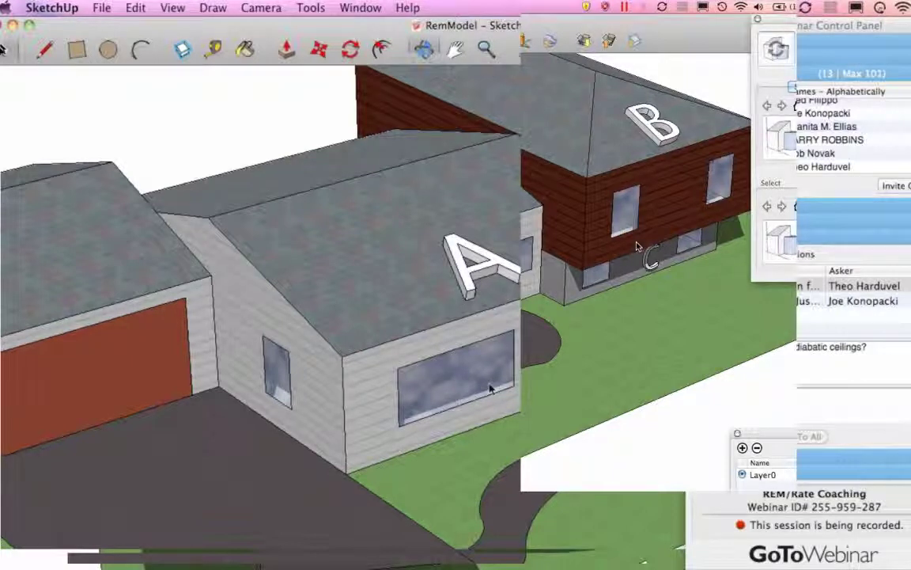
{"action": "left_click_drag", "start_coordinate": [828, 300], "coordinate": [858, 300]}
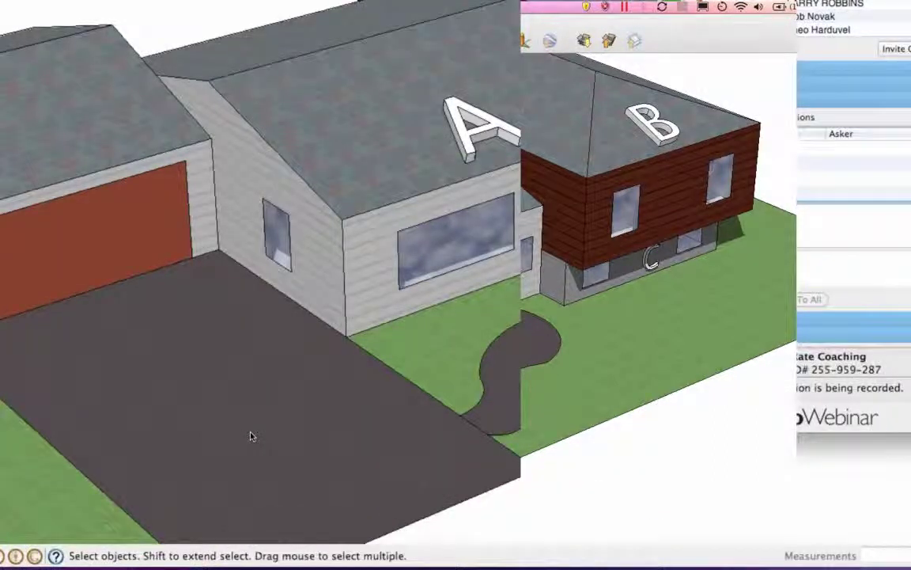
{"action": "key", "text": "super+Tab"}
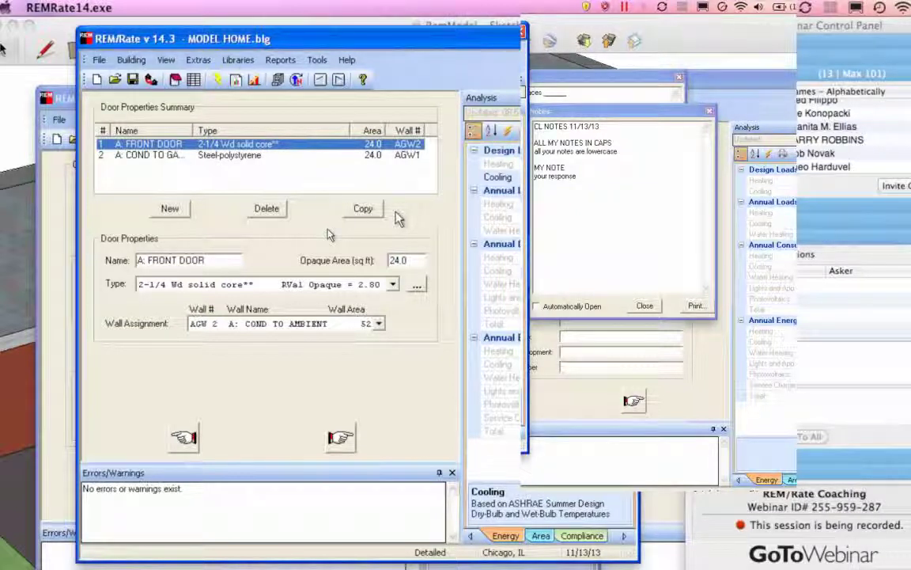
- Browse the door types available for section A's front door, and close the list
{"action": "left_click", "coordinate": [392, 284]}
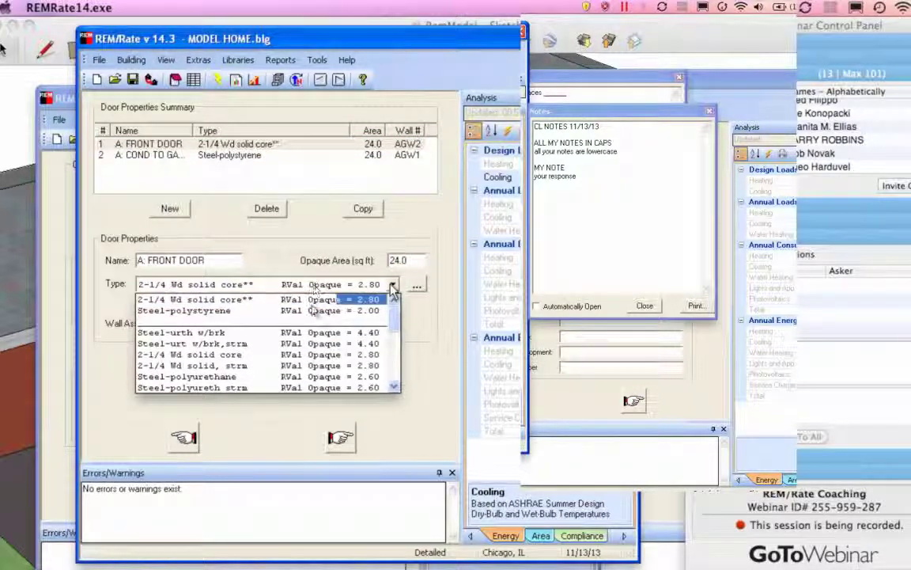
{"action": "scroll", "coordinate": [269, 340], "scroll_direction": "up", "scroll_amount": 1}
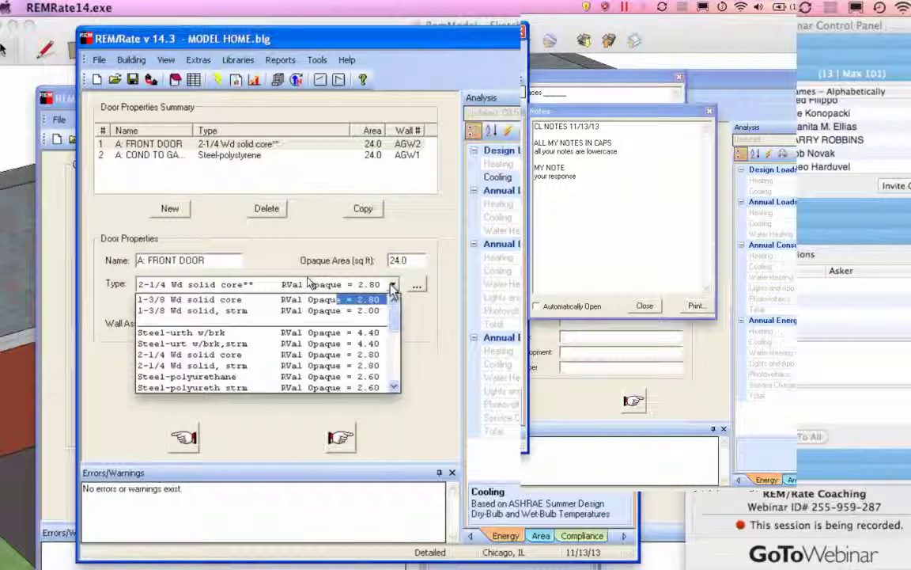
{"action": "scroll", "coordinate": [393, 289], "scroll_direction": "down", "scroll_amount": 1}
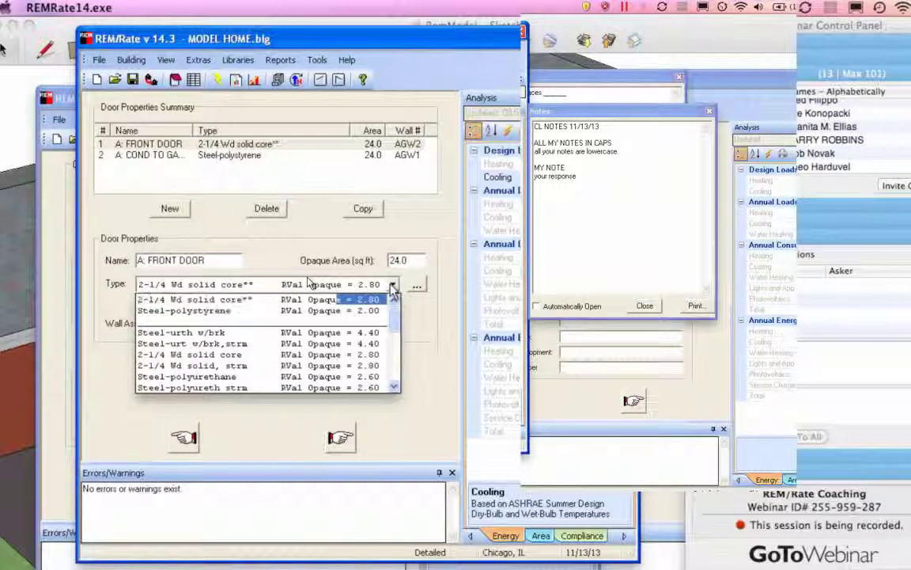
{"action": "left_click", "coordinate": [392, 286]}
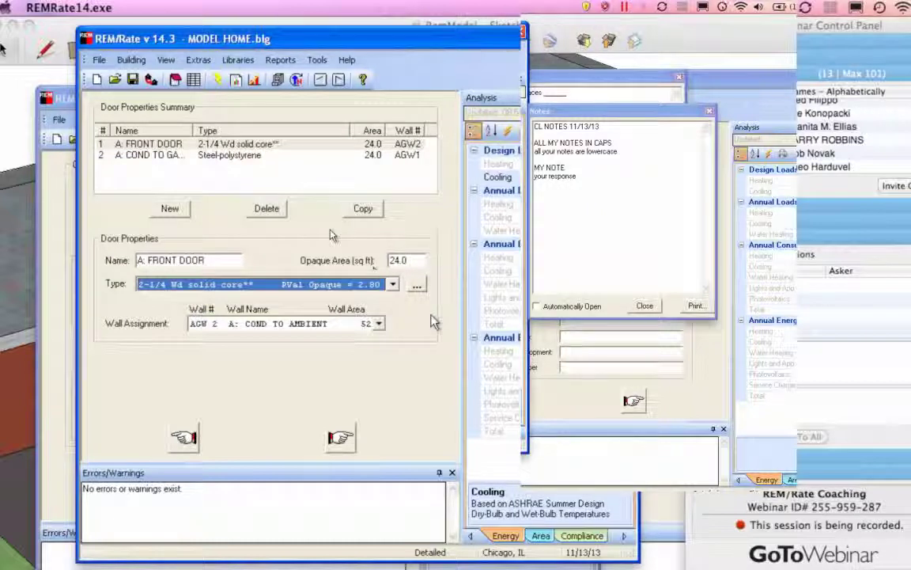
- Advance to the ceilings and compare the R-38 Blown, Attic entries of sections A and B
{"action": "key", "text": "alt"}
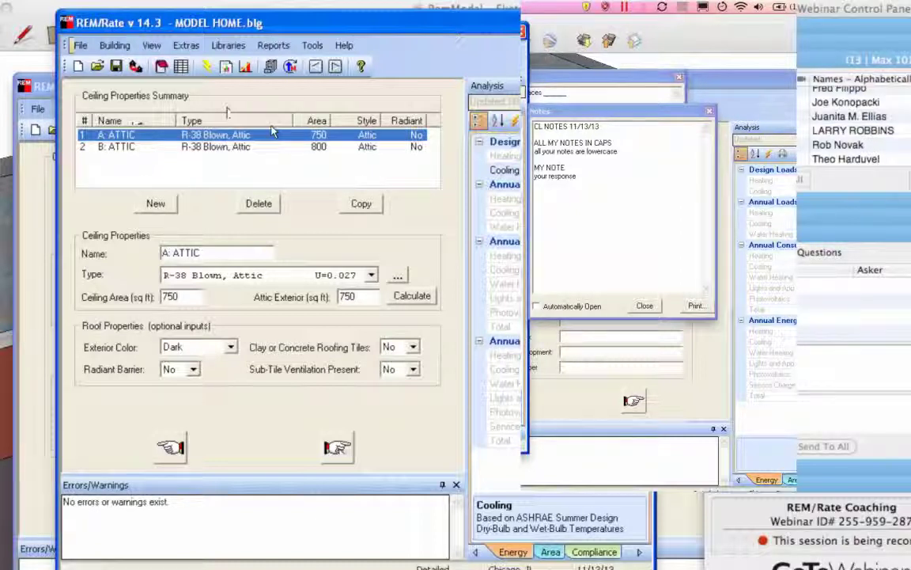
{"action": "left_click", "coordinate": [213, 147]}
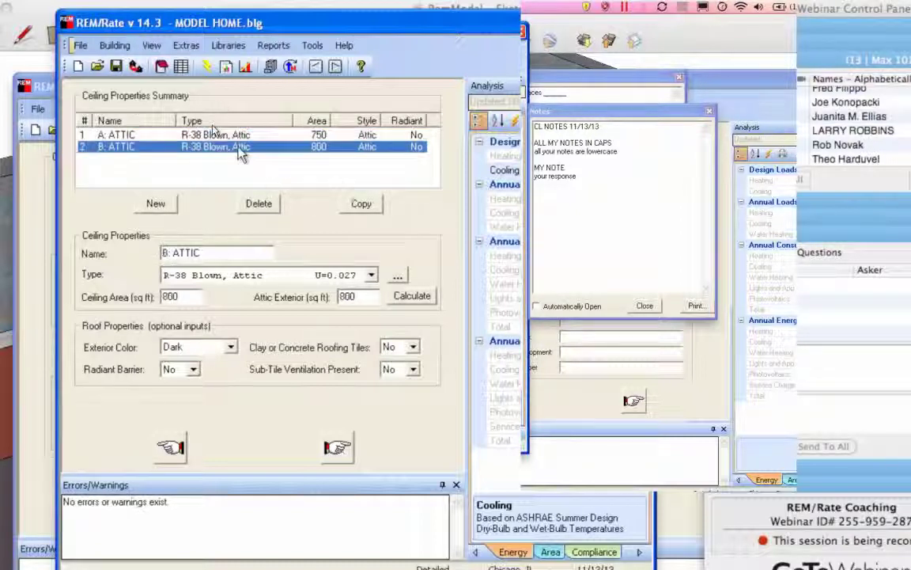
{"action": "left_click", "coordinate": [214, 134]}
{"action": "left_click", "coordinate": [238, 148]}
{"action": "left_click", "coordinate": [212, 133]}
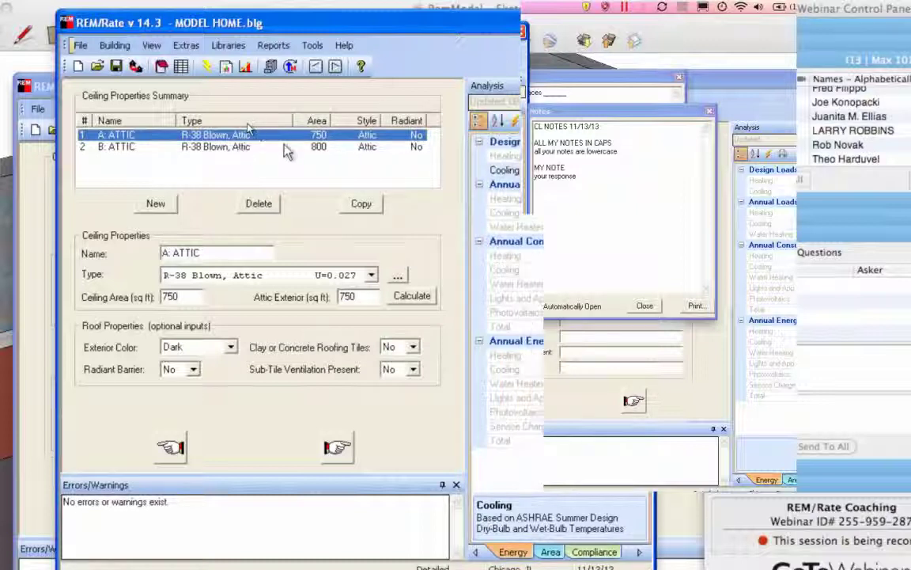
{"action": "left_click", "coordinate": [269, 146]}
{"action": "left_click", "coordinate": [246, 135]}
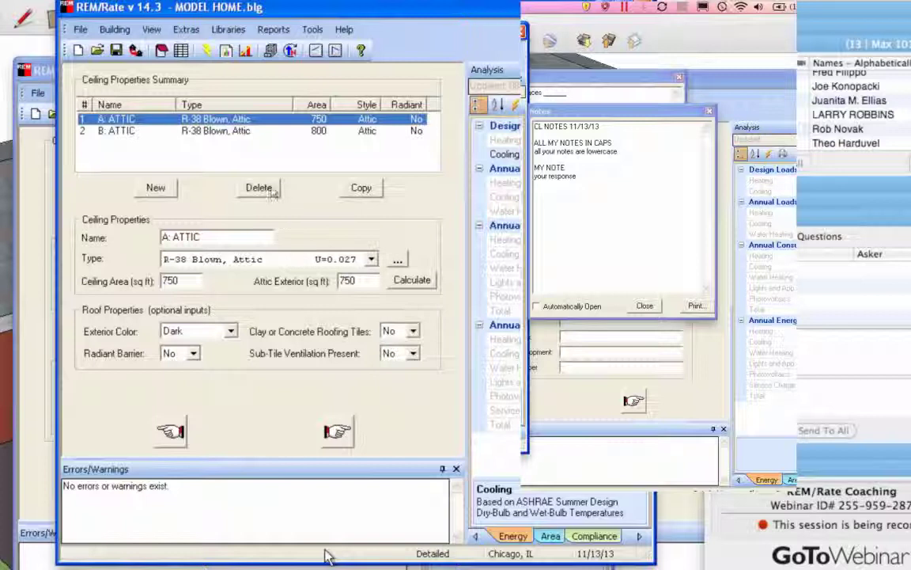
- Display the Quick Graphs for the home, examine the Heating Cost and Cooling Cost charts by component, and close them
{"action": "left_click", "coordinate": [269, 30]}
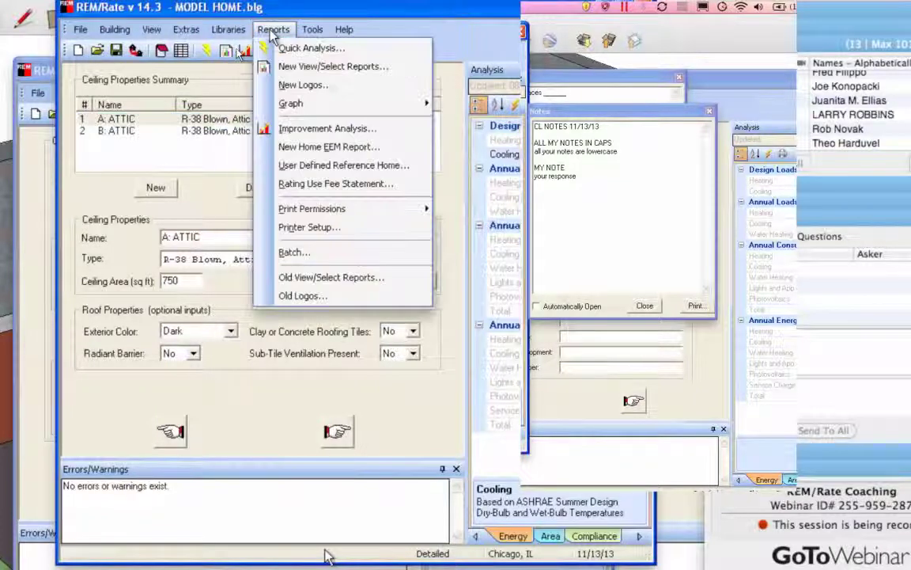
{"action": "mouse_move", "coordinate": [292, 109]}
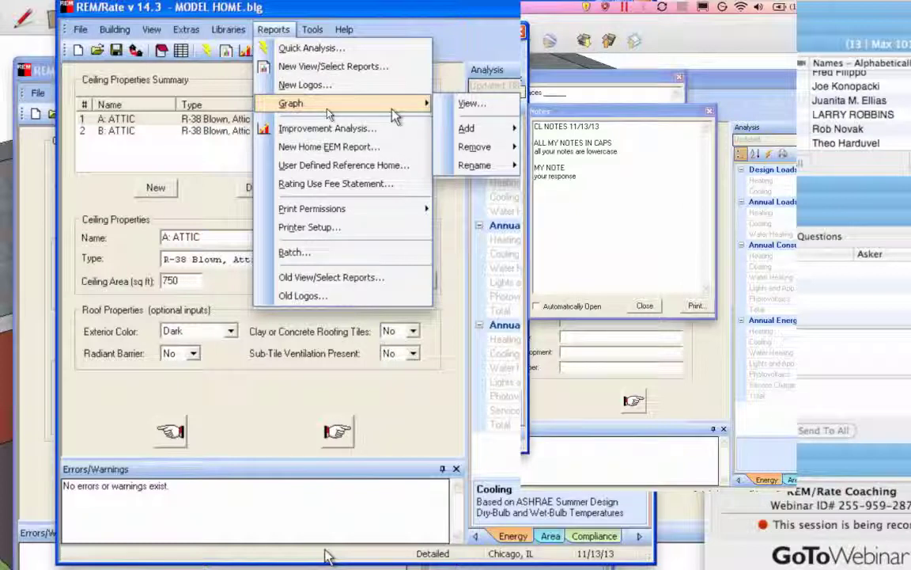
{"action": "left_click", "coordinate": [472, 104]}
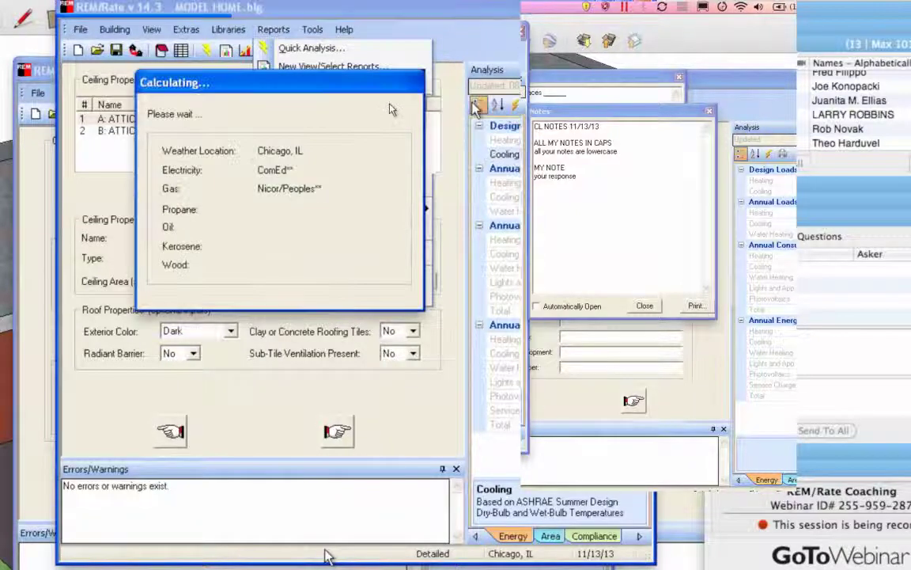
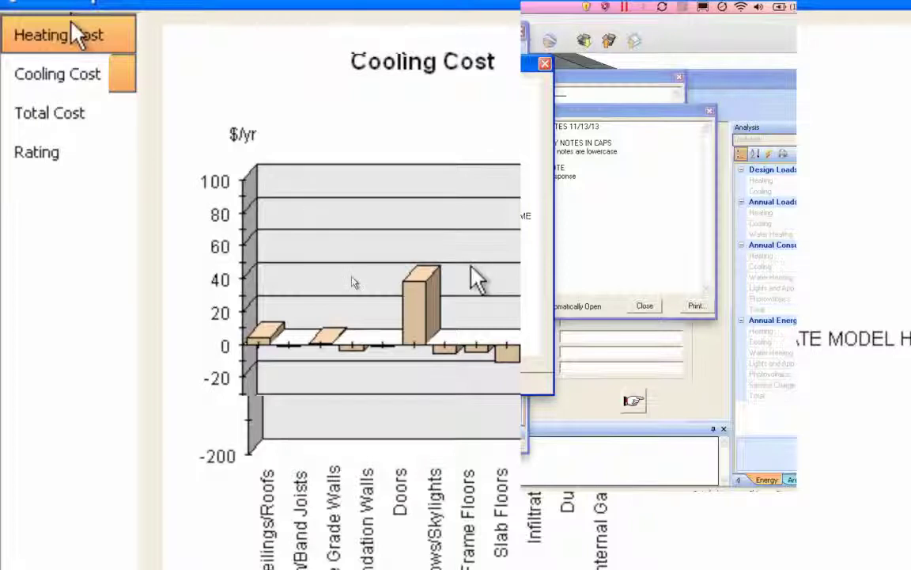
{"action": "scroll", "coordinate": [475, 278], "scroll_direction": "down", "scroll_amount": 3}
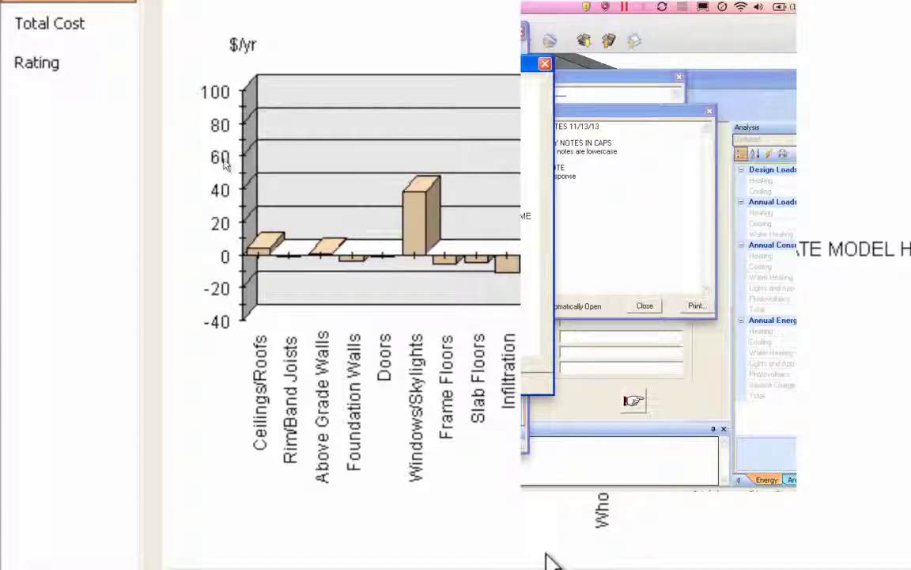
{"action": "scroll", "coordinate": [202, 17], "scroll_direction": "up", "scroll_amount": 2}
{"action": "scroll", "coordinate": [210, 30], "scroll_direction": "up", "scroll_amount": 1}
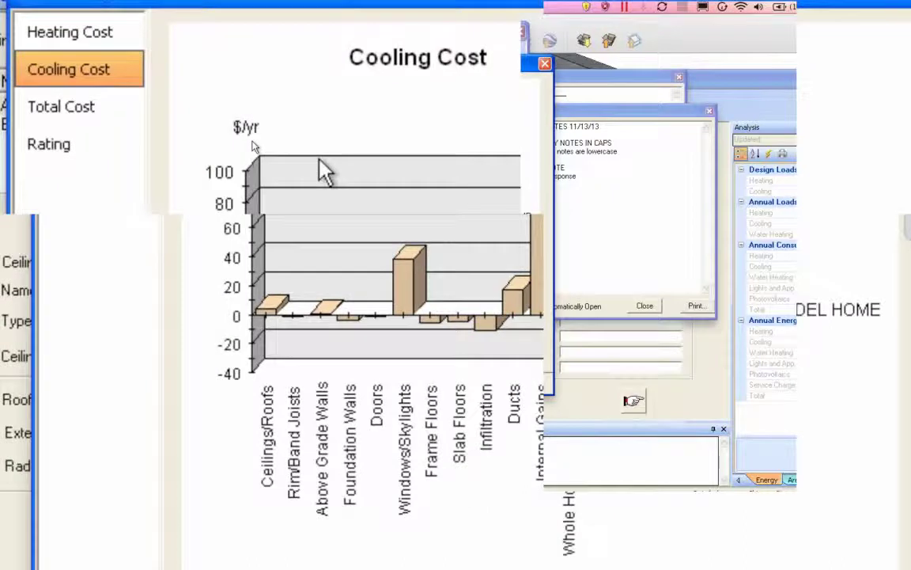
{"action": "left_click", "coordinate": [545, 63]}
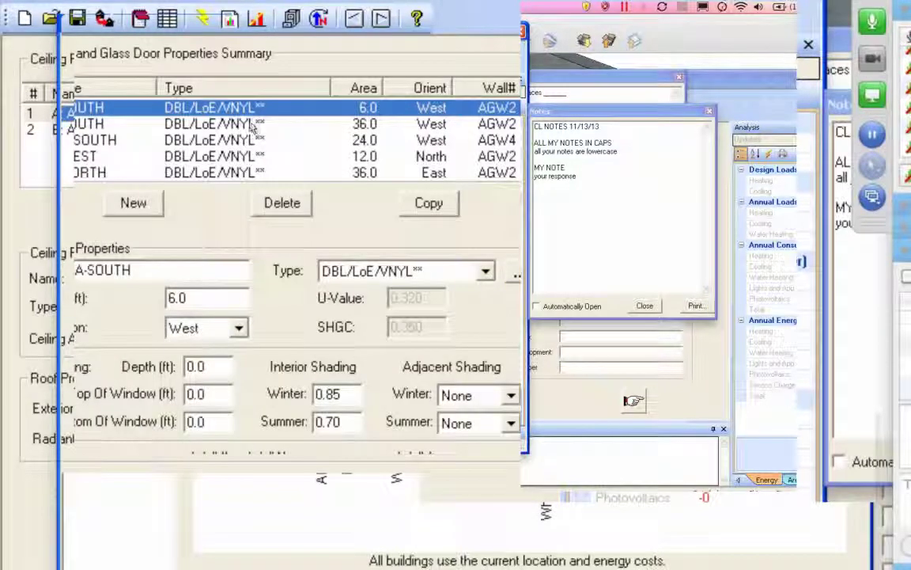
- Copy the DBL/LoE/VNYL** window type as STUPID WINDOW with a U-value of 30, and assign it to window B-SOUTH
{"action": "left_click", "coordinate": [252, 126]}
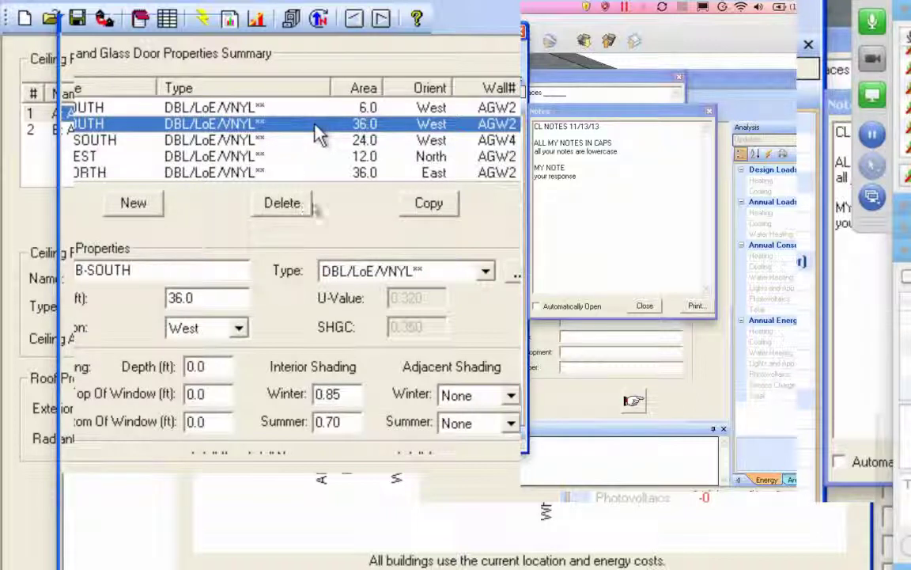
{"action": "left_click", "coordinate": [514, 273]}
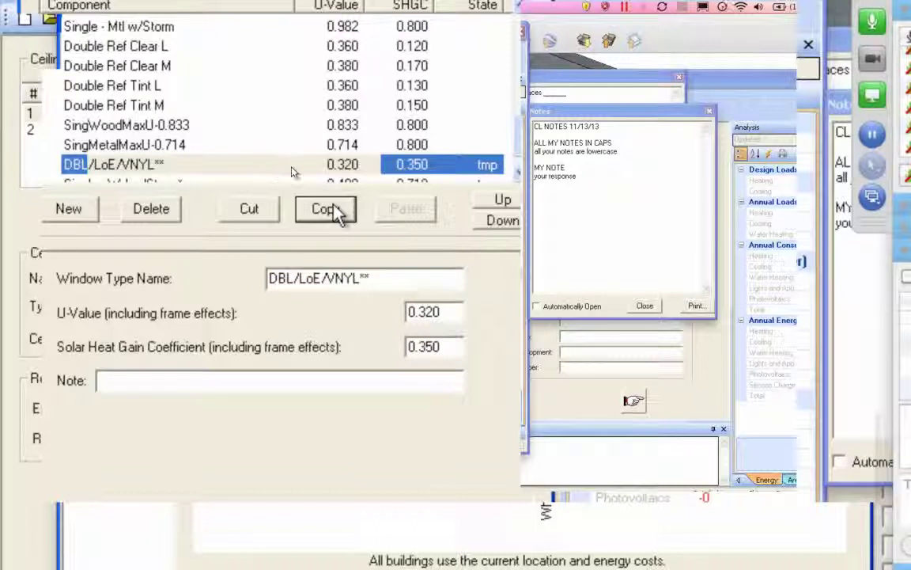
{"action": "double_click", "coordinate": [340, 277]}
{"action": "type", "text": "STUPID WINDOW"}
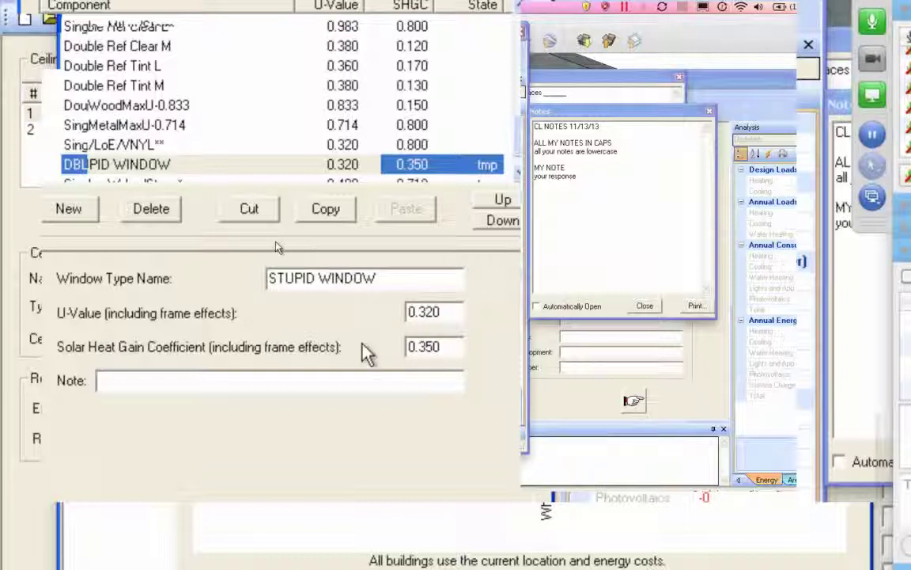
{"action": "type", "text": "30"}
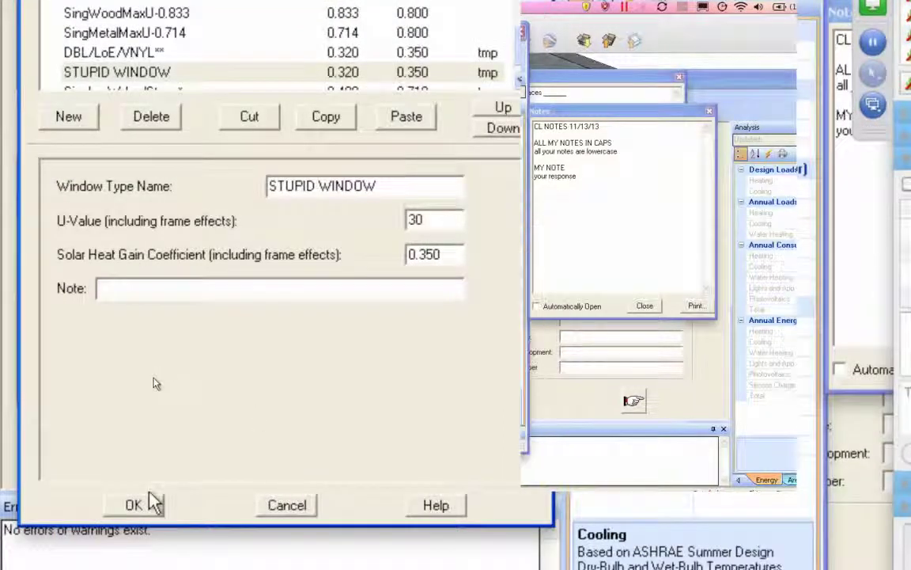
{"action": "left_click", "coordinate": [153, 504]}
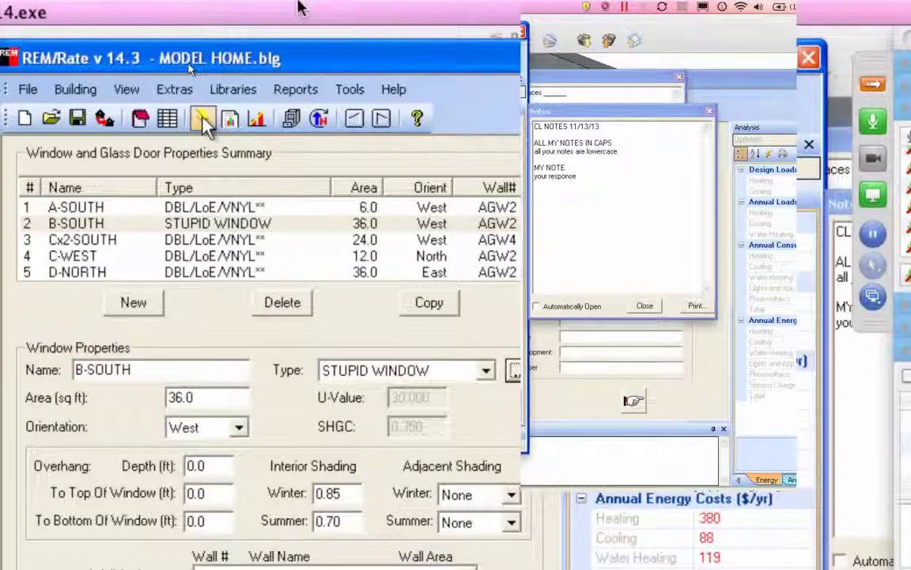
- Reopen the Quick Graphs, compare the window share of the Heating Cost and Cooling Cost charts, and close them
{"action": "left_click", "coordinate": [293, 89]}
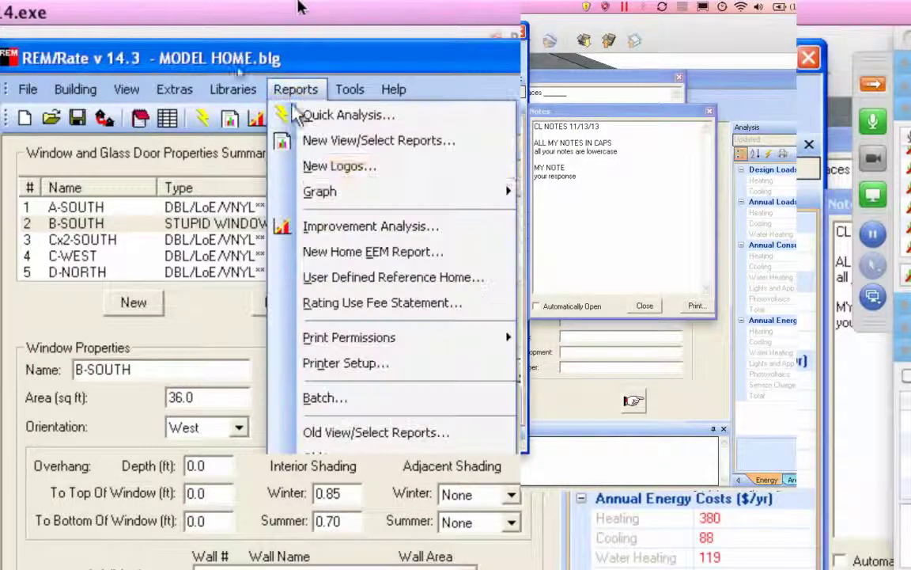
{"action": "left_click", "coordinate": [463, 199]}
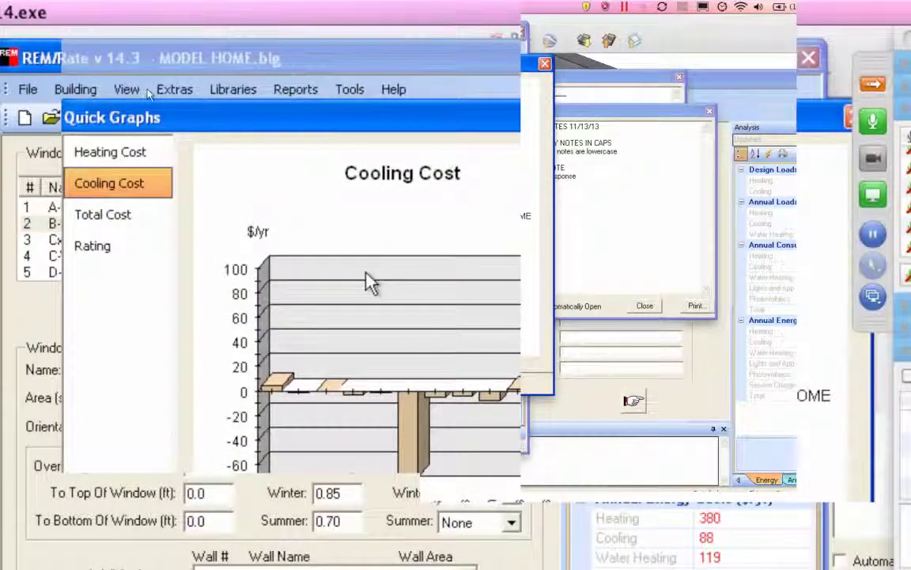
{"action": "left_click", "coordinate": [115, 153]}
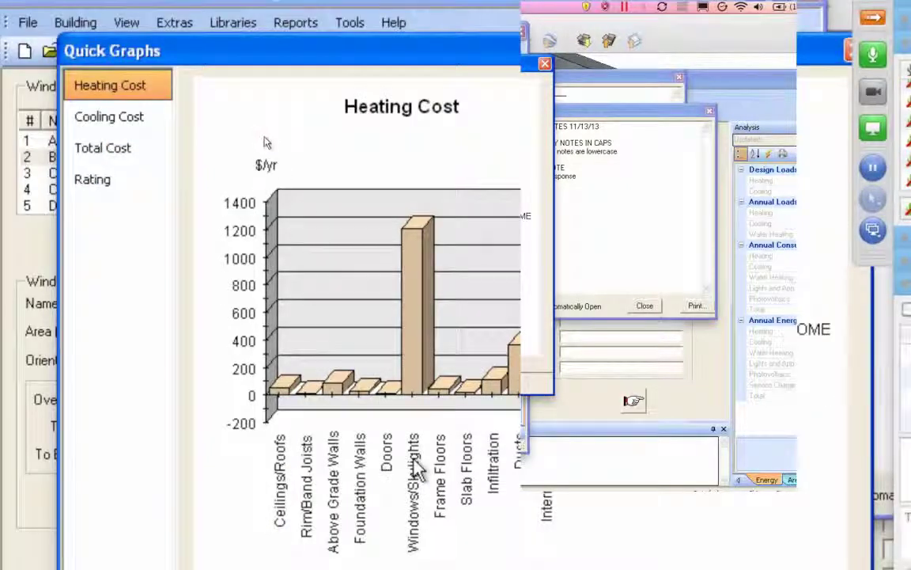
{"action": "left_click", "coordinate": [138, 130]}
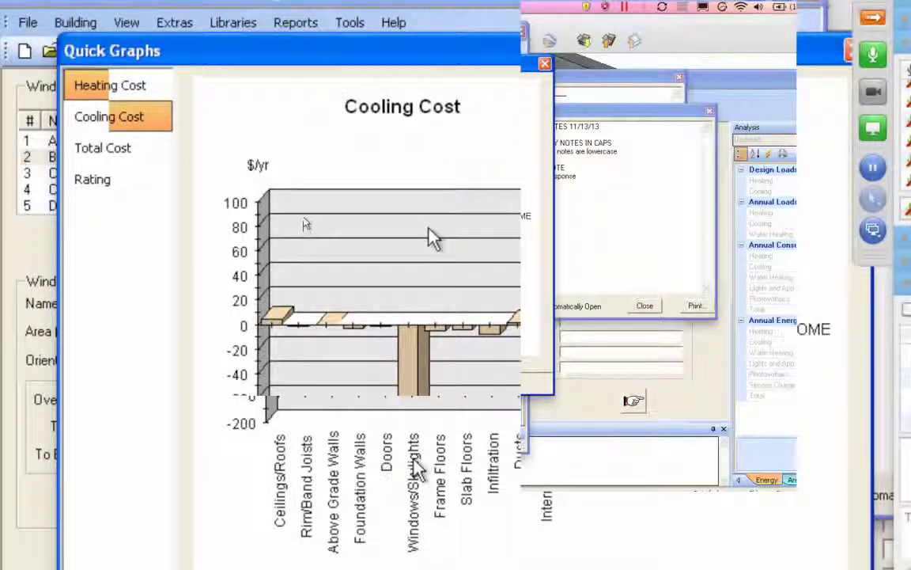
{"action": "left_click", "coordinate": [147, 86]}
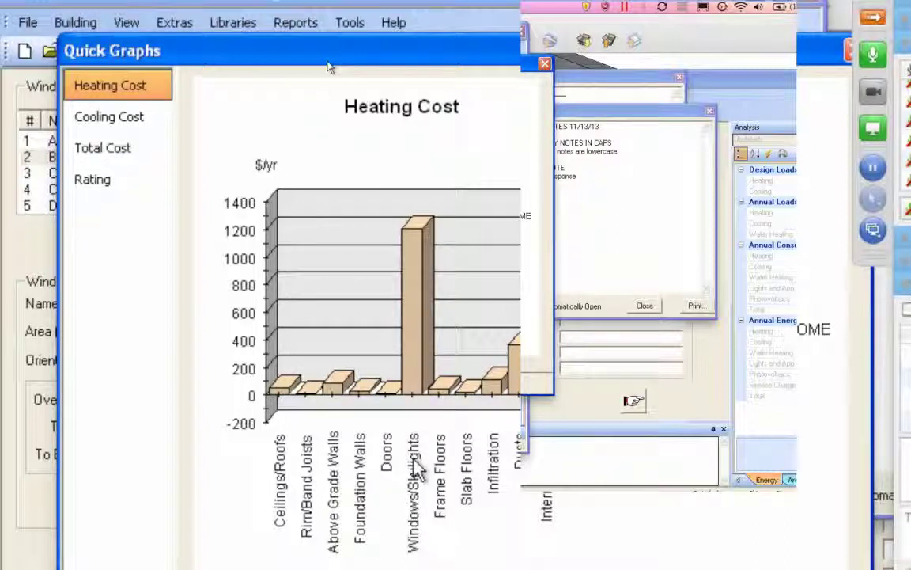
{"action": "left_click_drag", "start_coordinate": [254, 38], "coordinate": [174, 17]}
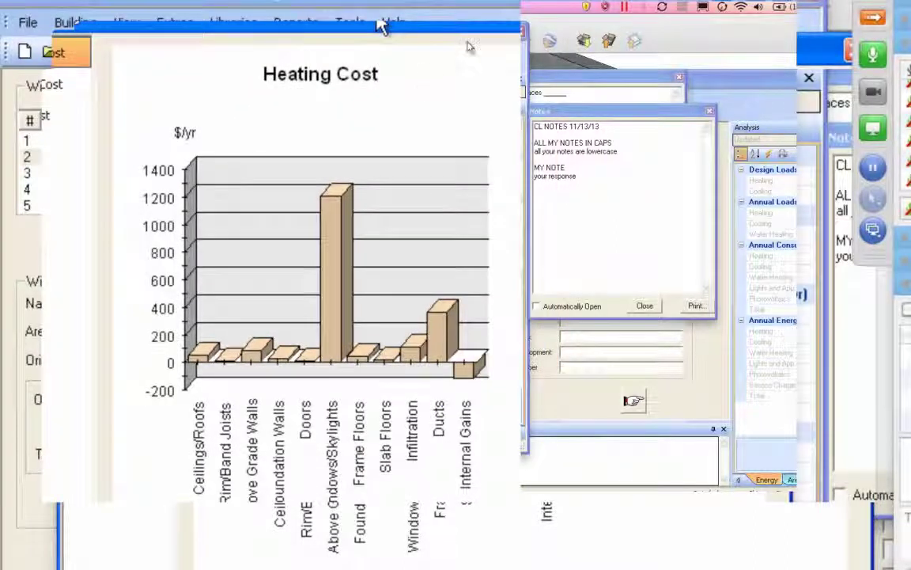
{"action": "left_click", "coordinate": [524, 49]}
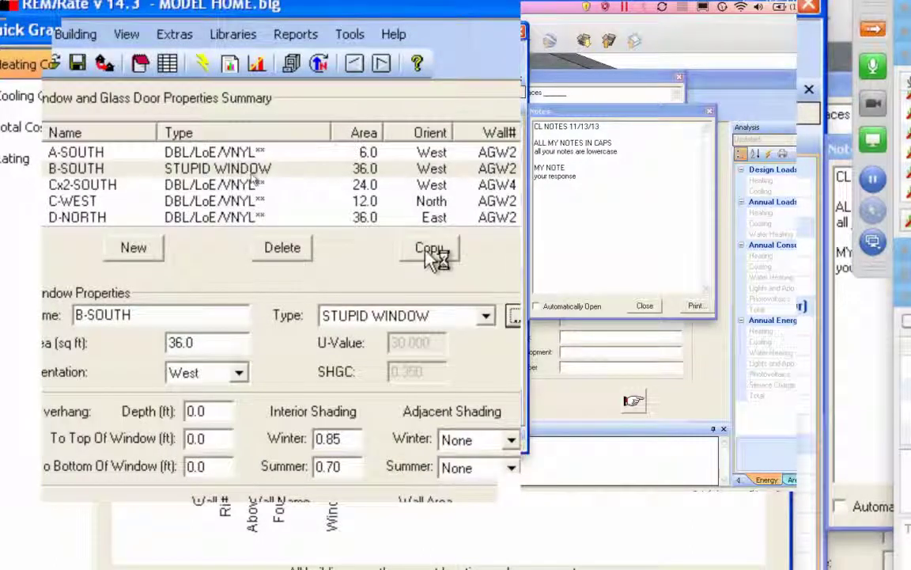
- Set window B-SOUTH back to the DBL/LoE/VNYL** type
{"action": "left_click", "coordinate": [392, 316]}
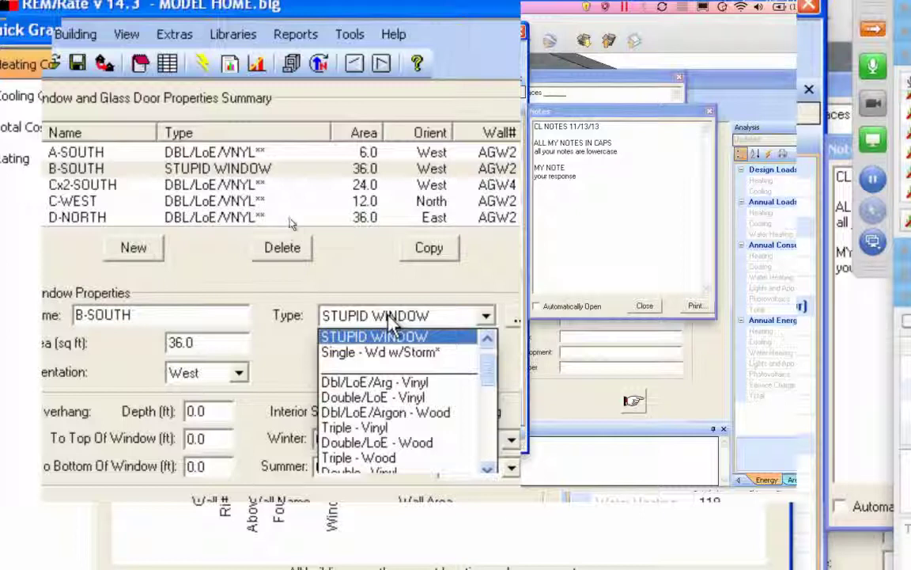
{"action": "left_click", "coordinate": [390, 349]}
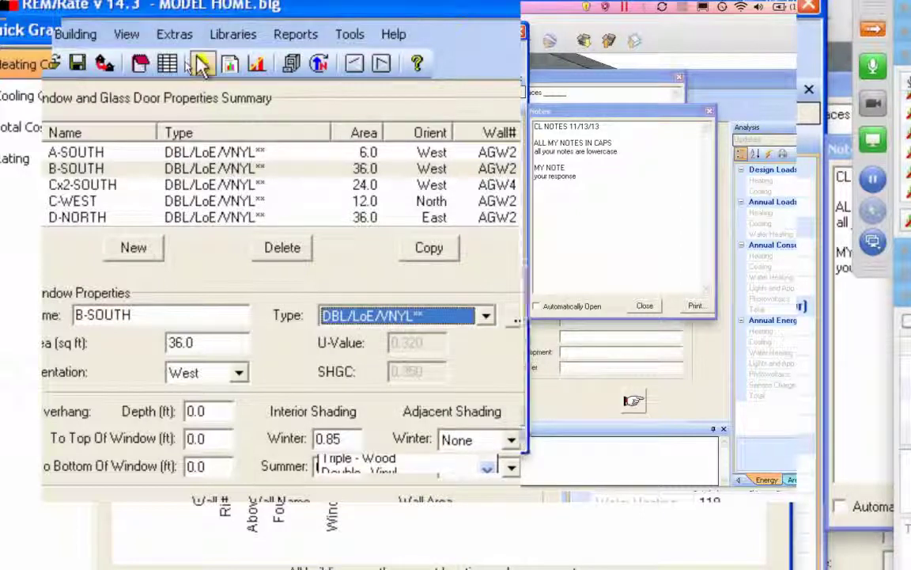
{"action": "key", "text": "Tab"}
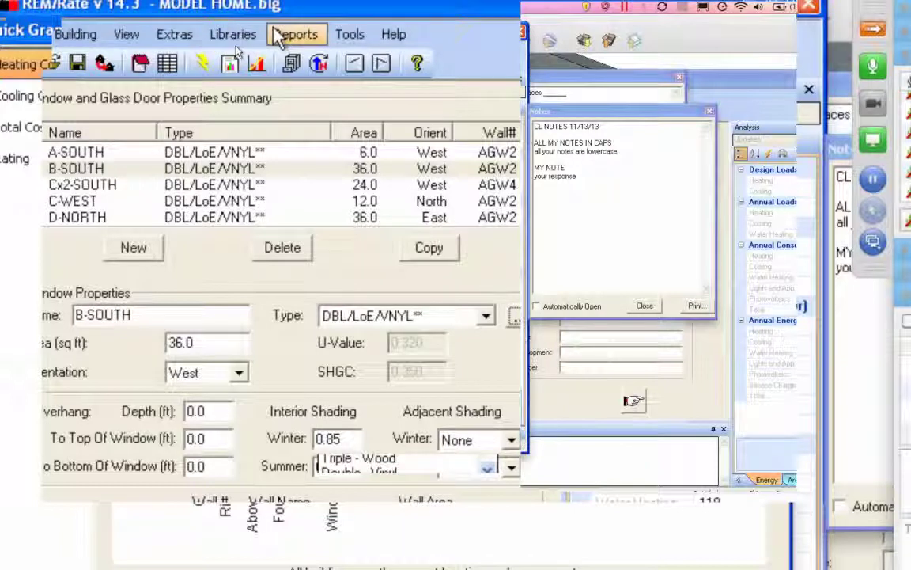
{"action": "left_click", "coordinate": [294, 37]}
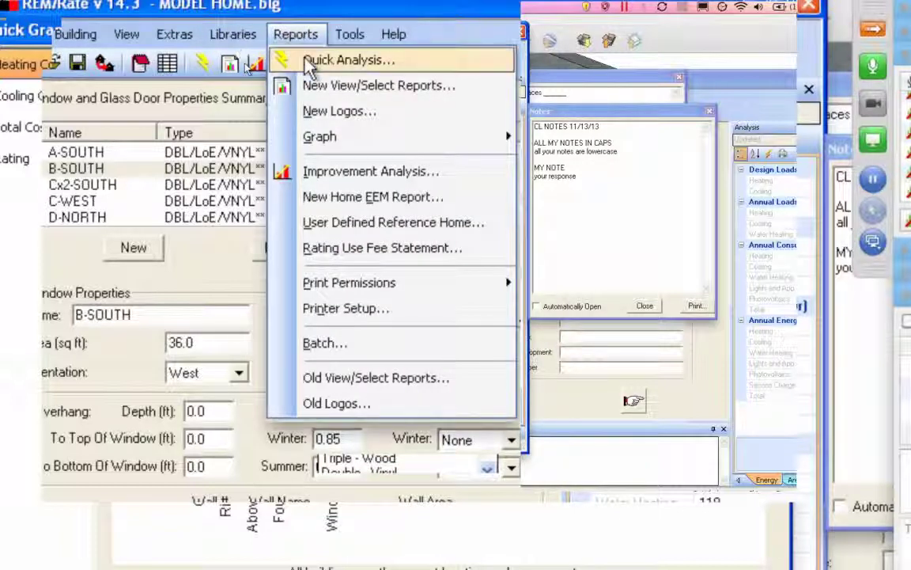
{"action": "left_click", "coordinate": [269, 30]}
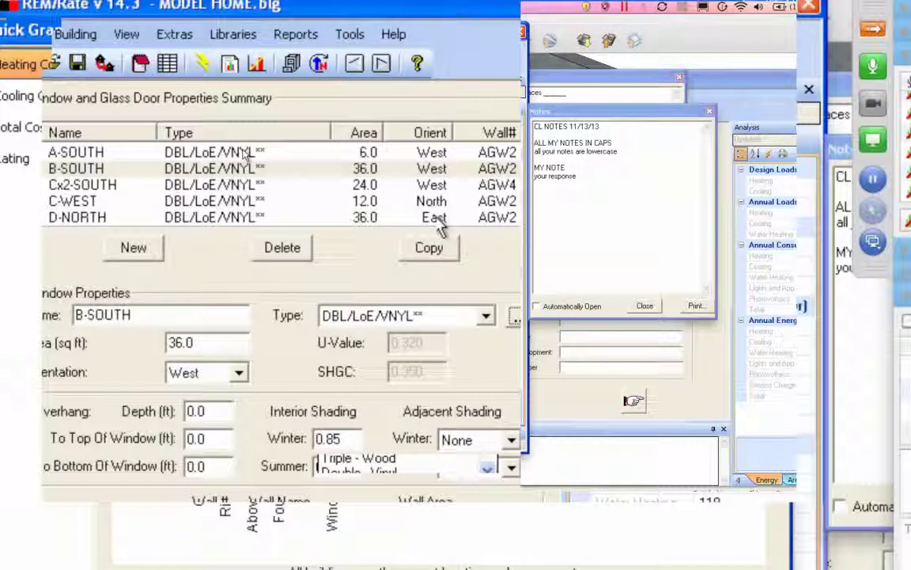
- Assign the Single - Wd w/Storm* type to window B-SOUTH and run the quick analysis
{"action": "left_click", "coordinate": [286, 170]}
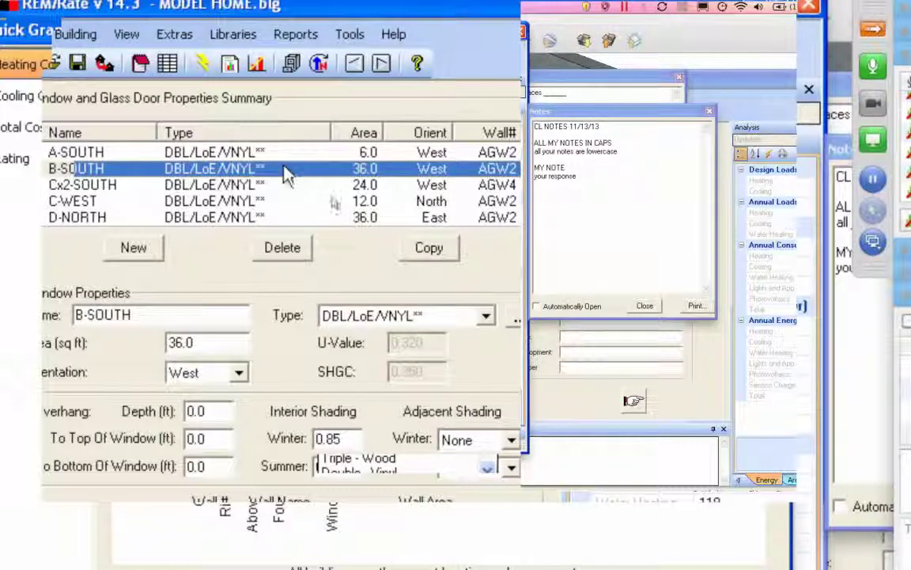
{"action": "left_click", "coordinate": [482, 316]}
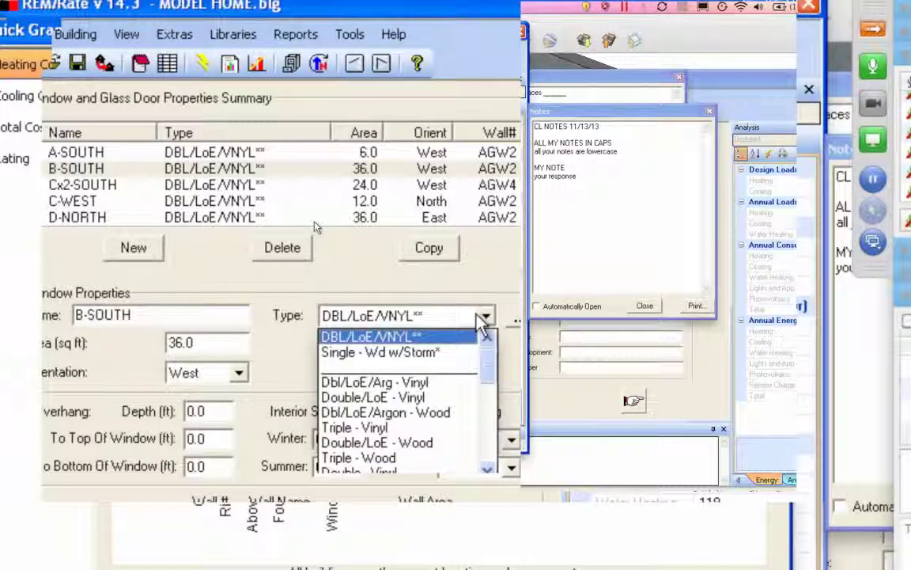
{"action": "left_click", "coordinate": [434, 352]}
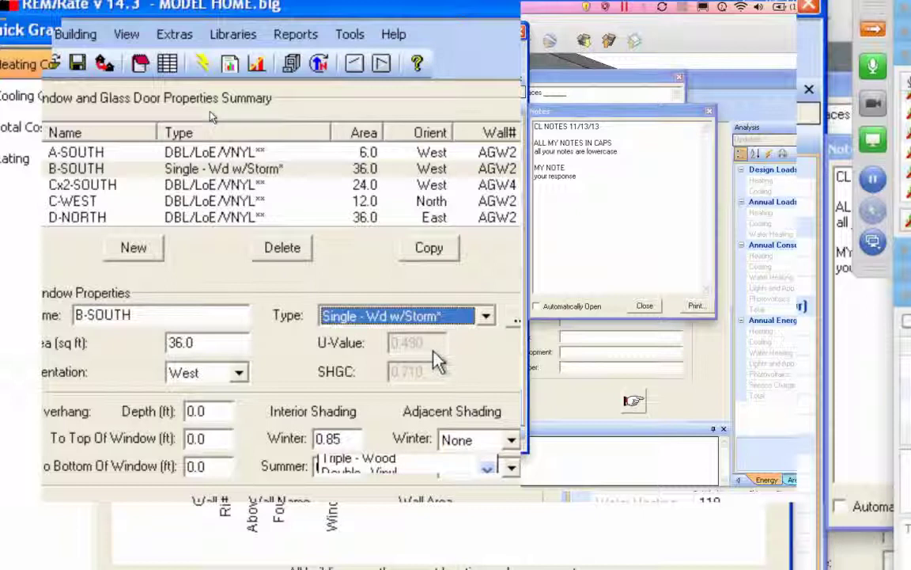
{"action": "left_click", "coordinate": [201, 64]}
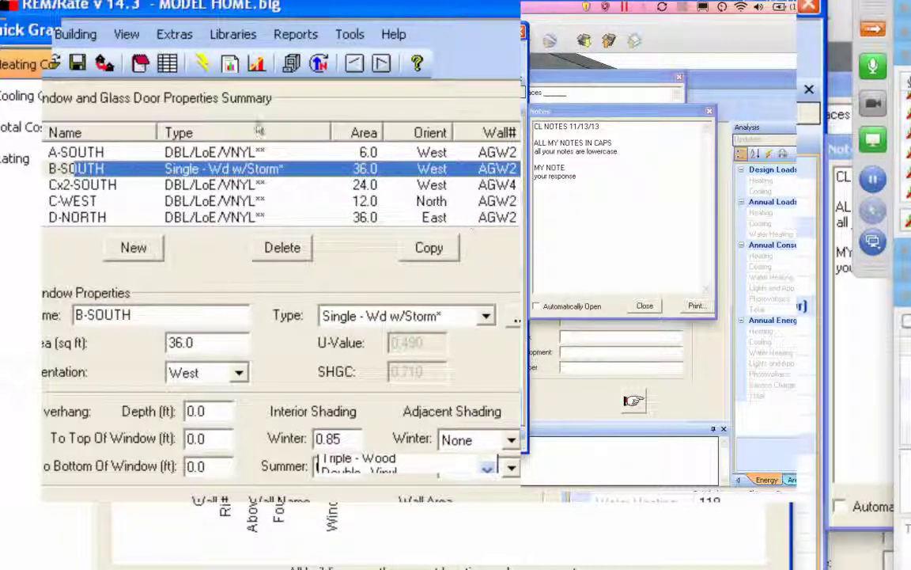
- Choose a replacement for the Single - Wd w/Storm* type of window B-SOUTH from the available window types
{"action": "left_click", "coordinate": [378, 318]}
{"action": "left_click", "coordinate": [381, 319]}
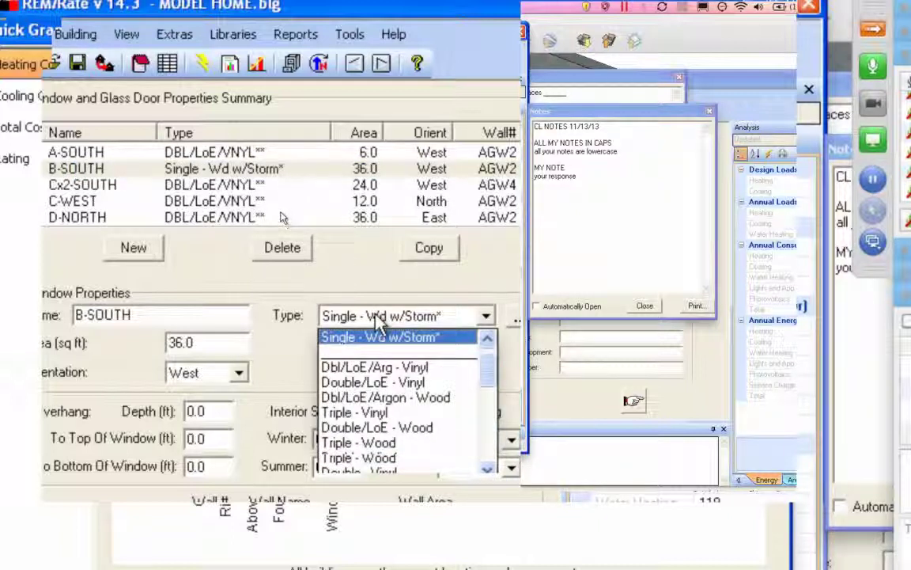
{"action": "left_click", "coordinate": [377, 349]}
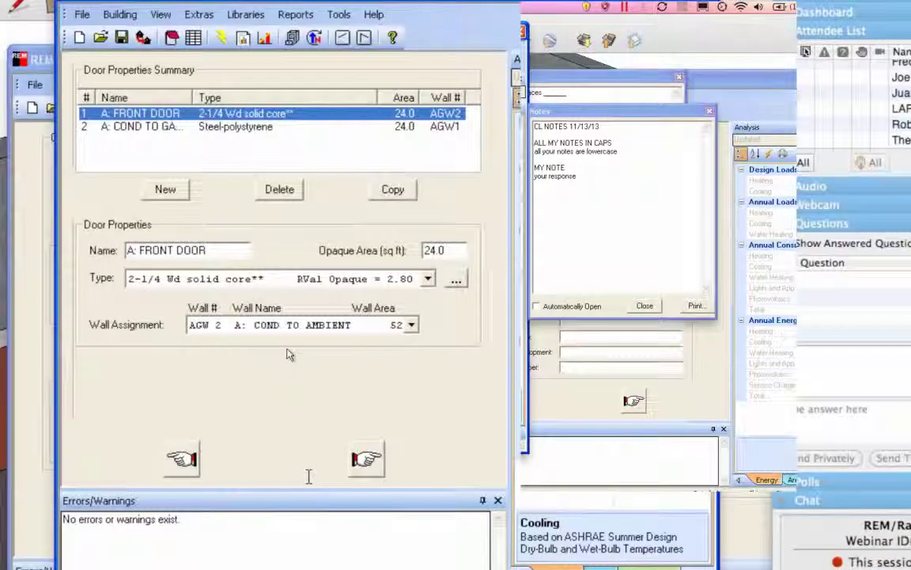
- Advance past the door properties, open the new report selection and set the building selection to 2 Building Reports
{"action": "left_click", "coordinate": [366, 459]}
{"action": "left_click", "coordinate": [367, 459]}
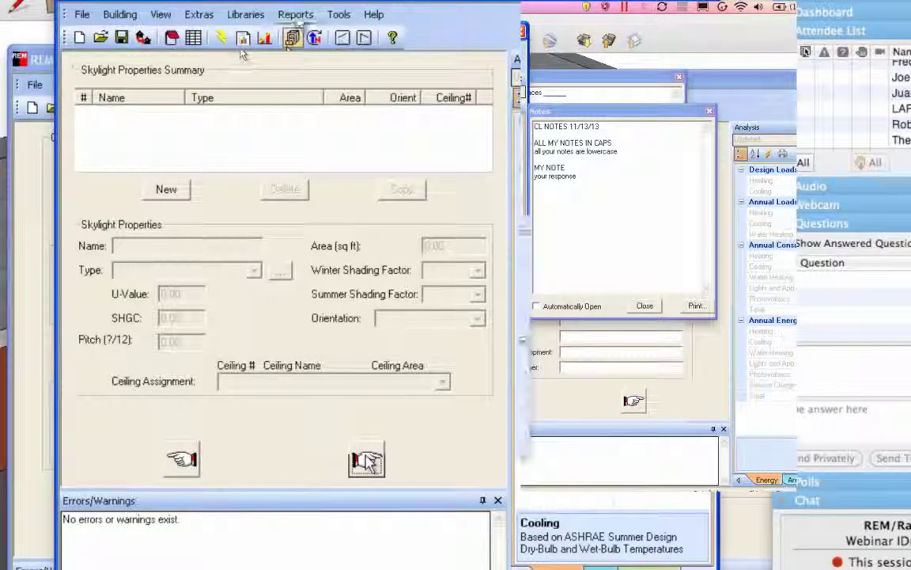
{"action": "left_click", "coordinate": [298, 17]}
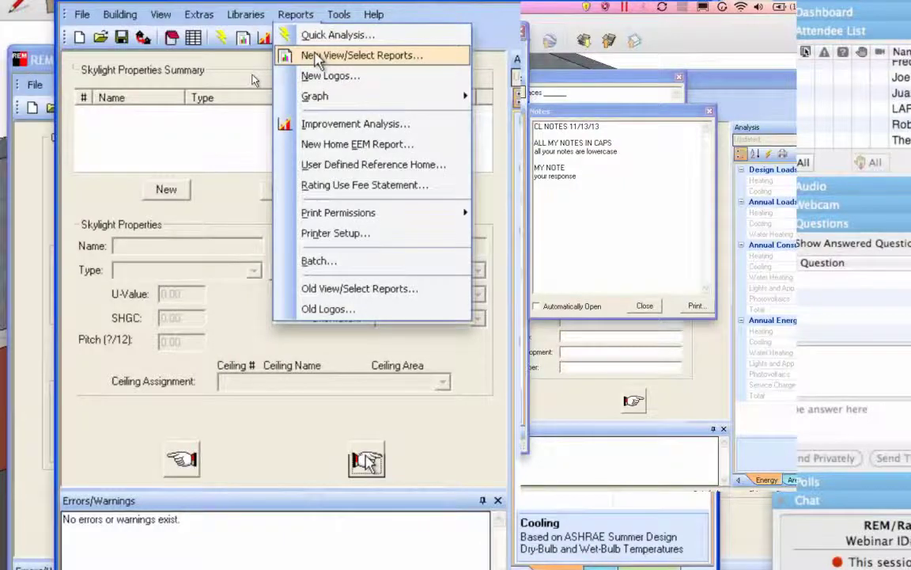
{"action": "left_click", "coordinate": [317, 57]}
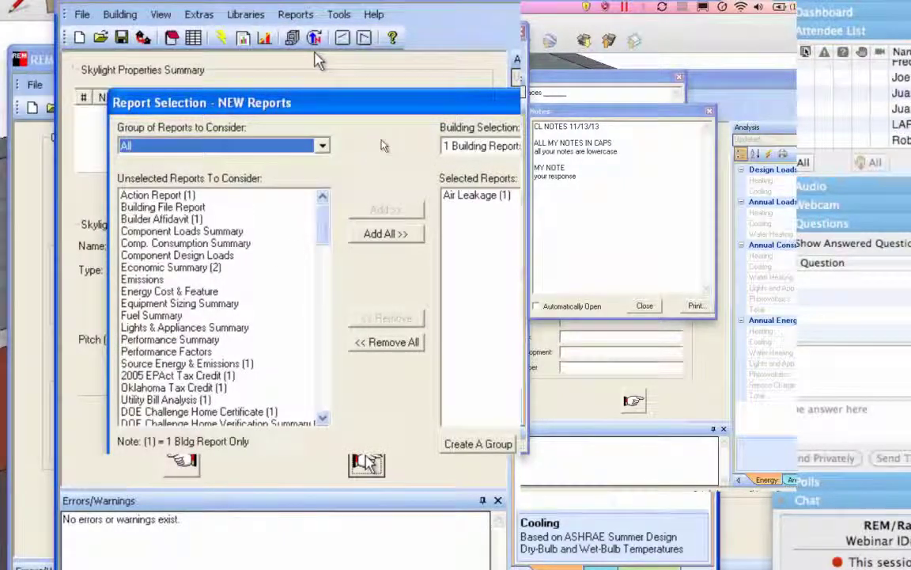
{"action": "left_click", "coordinate": [500, 146]}
{"action": "left_click", "coordinate": [503, 174]}
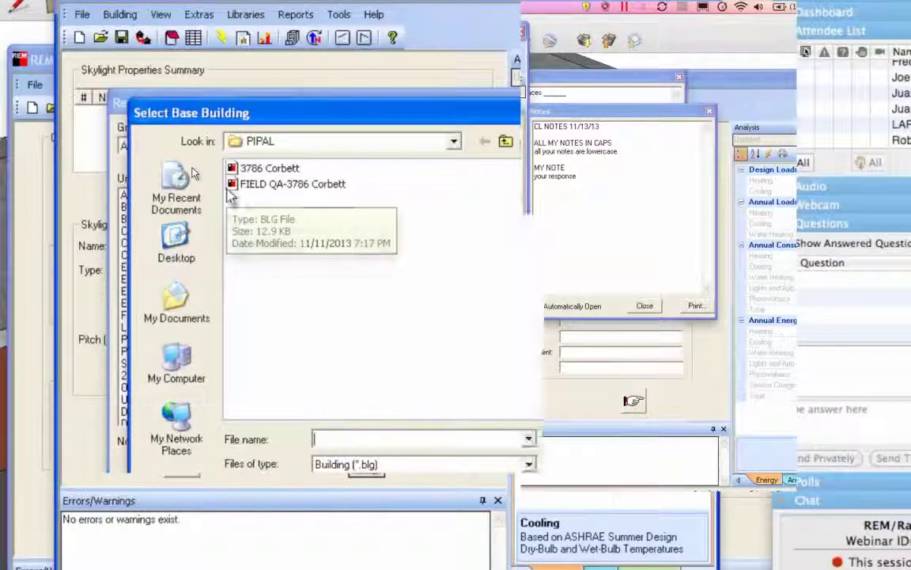
- Choose Corbett-1 from the REM-Rate folder inside the desktop's STUFF and TRAINING folders as the base building
{"action": "left_click", "coordinate": [181, 255]}
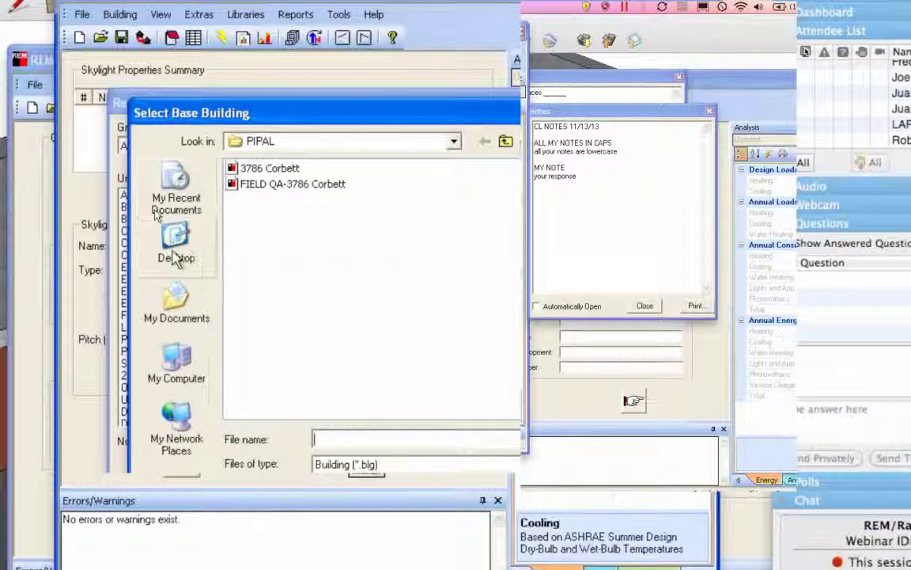
{"action": "double_click", "coordinate": [254, 231]}
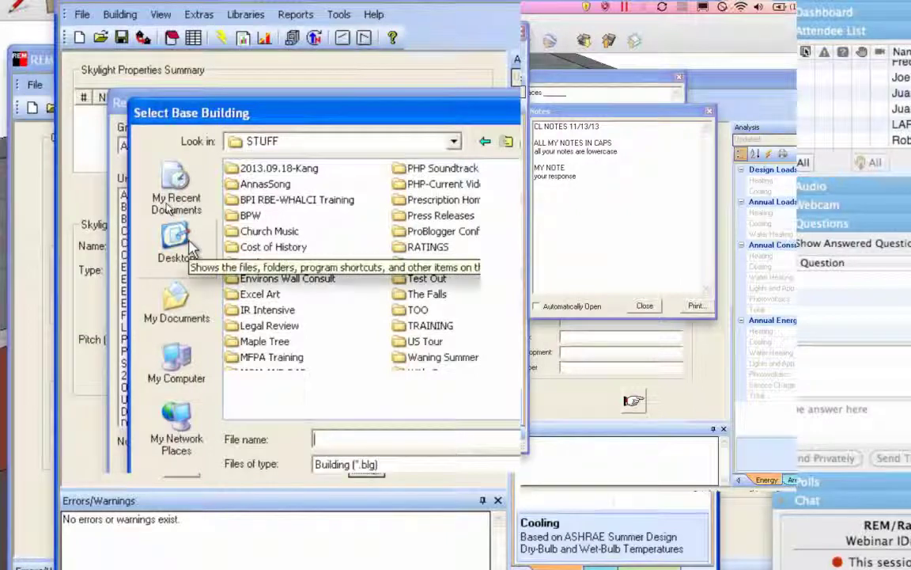
{"action": "double_click", "coordinate": [405, 326]}
{"action": "double_click", "coordinate": [238, 216]}
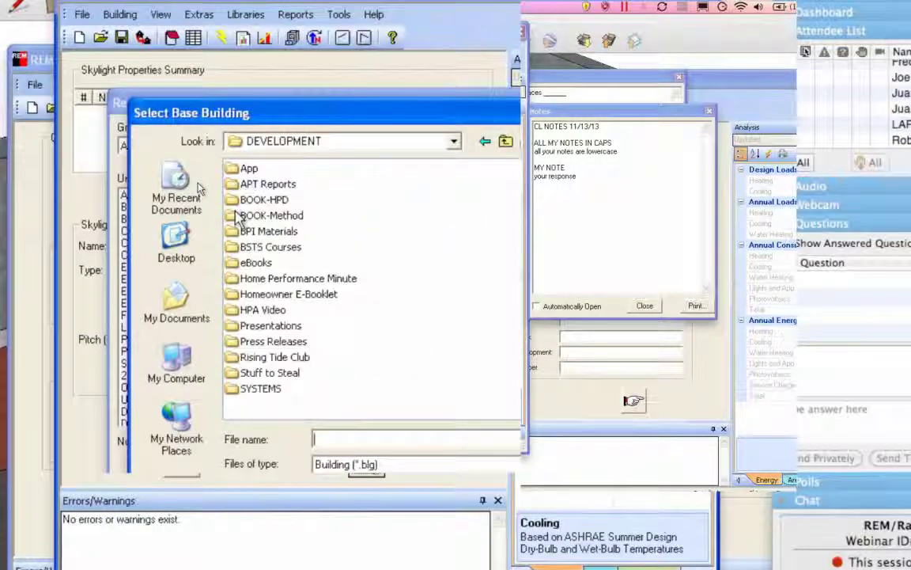
{"action": "double_click", "coordinate": [238, 325]}
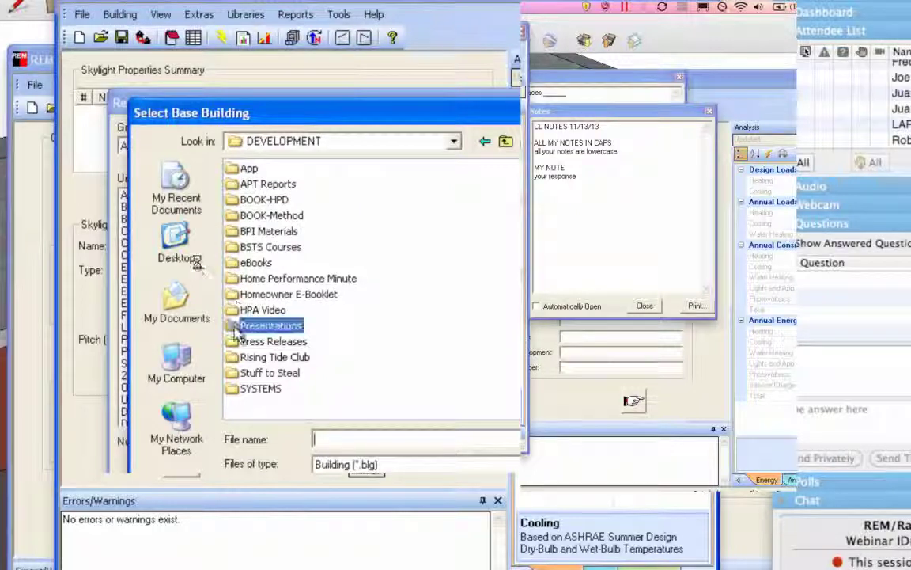
{"action": "double_click", "coordinate": [242, 247]}
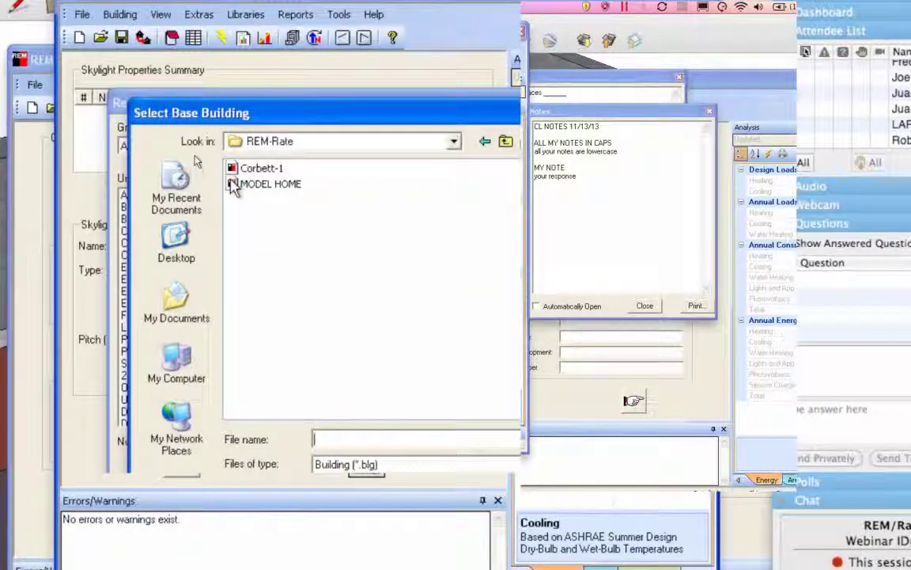
{"action": "double_click", "coordinate": [231, 170]}
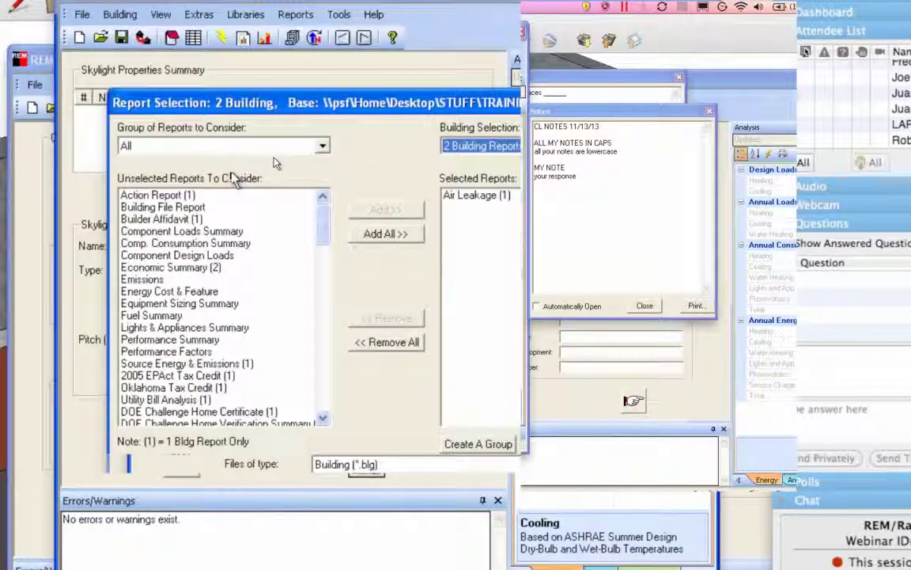
- Replace the Air Leakage report in the selected reports with the Economic Summary report
{"action": "left_click", "coordinate": [477, 195]}
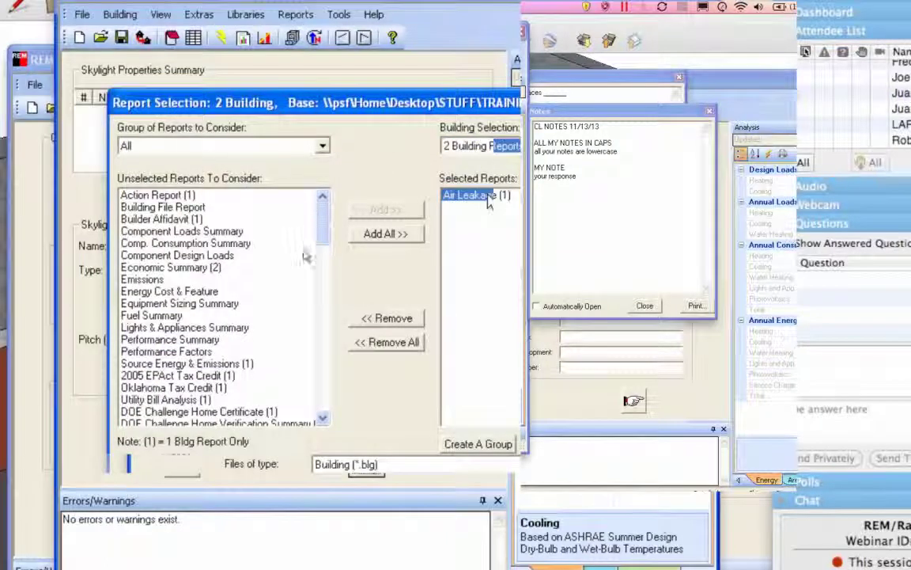
{"action": "left_click", "coordinate": [387, 319]}
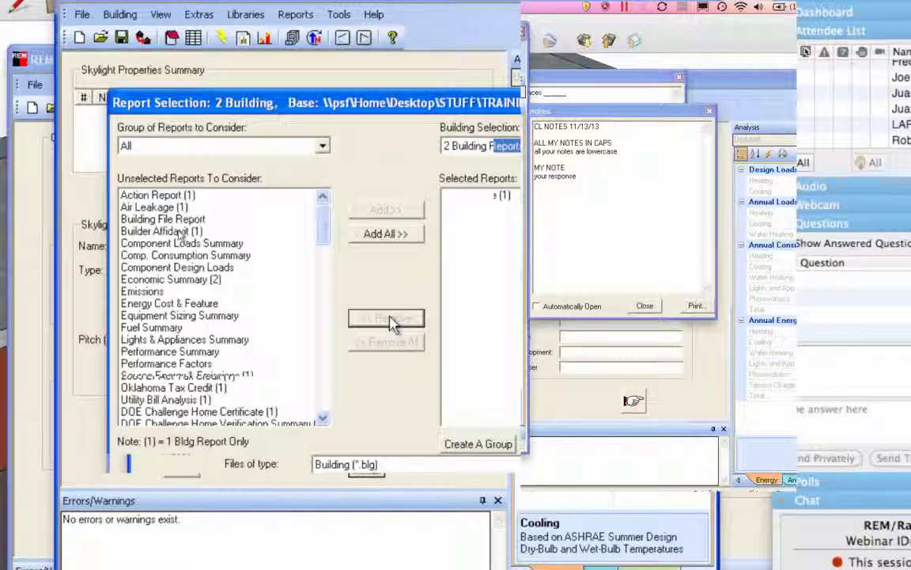
{"action": "left_click", "coordinate": [203, 285]}
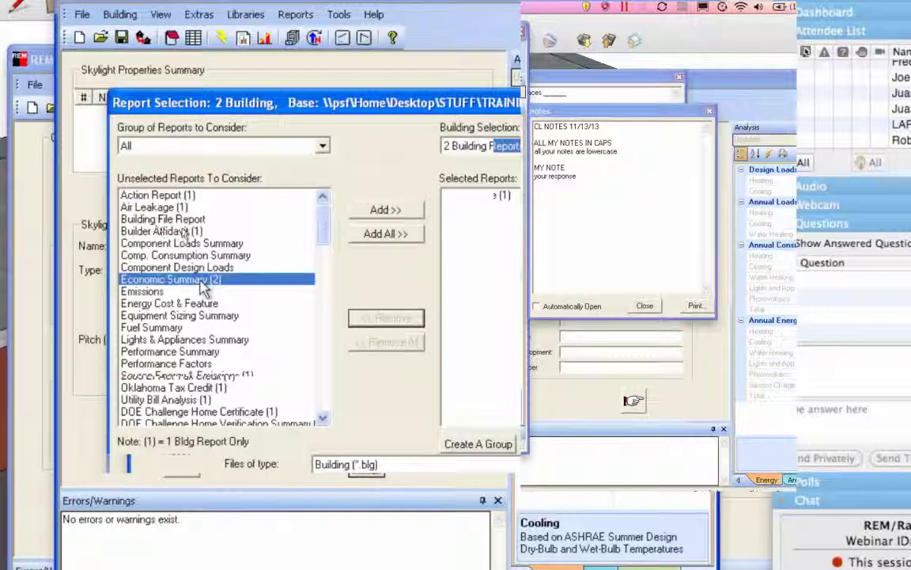
{"action": "left_click", "coordinate": [387, 210]}
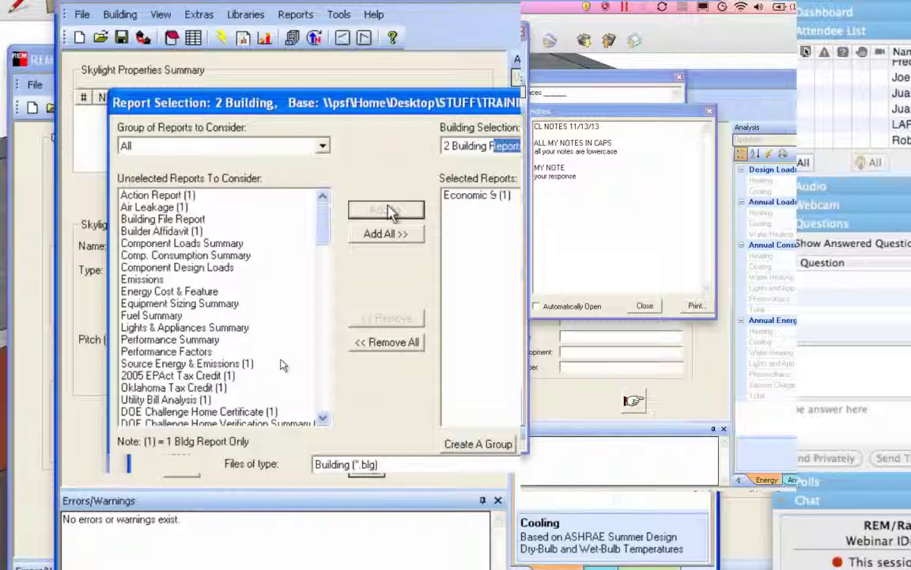
- Generate the Economic Summary report with an energy efficiency improvement cost of $1000
{"action": "key", "text": "Return"}
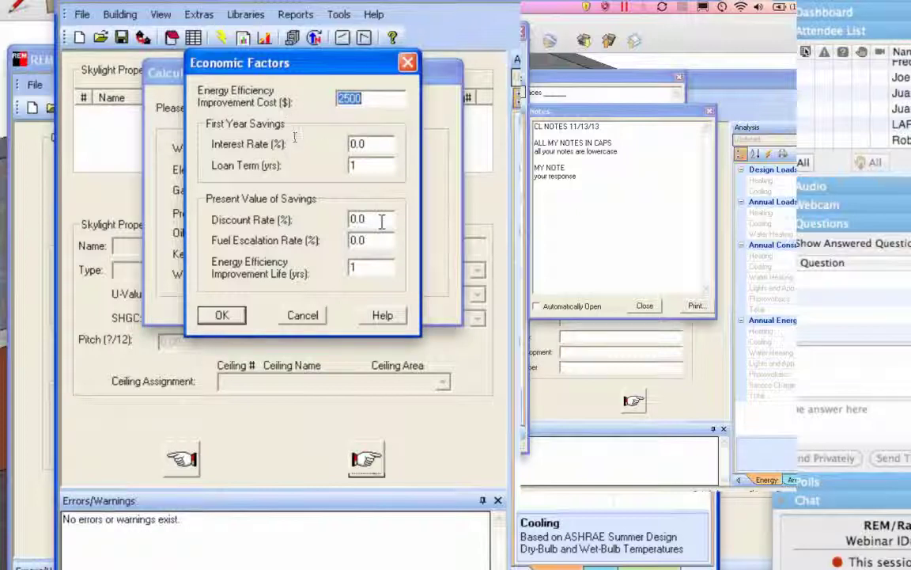
{"action": "type", "text": "1000"}
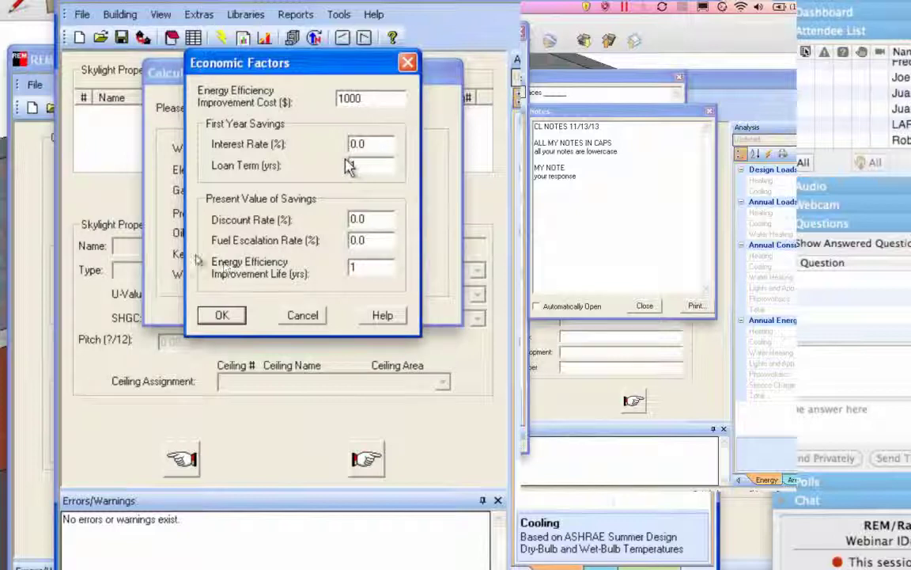
{"action": "left_click", "coordinate": [231, 318]}
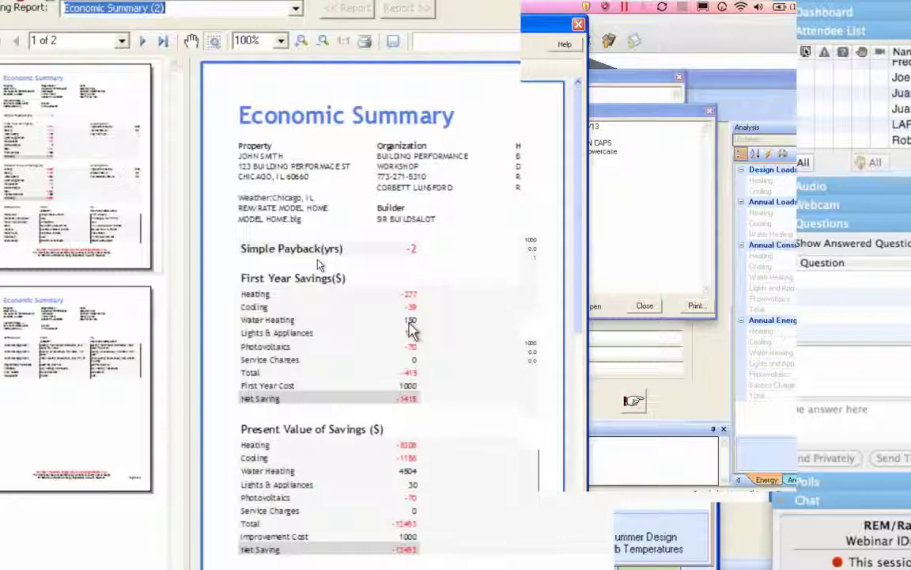
- Examine the Economic Summary's payback, savings and building differences, and close the report
{"action": "scroll", "coordinate": [466, 411], "scroll_direction": "down", "scroll_amount": 4}
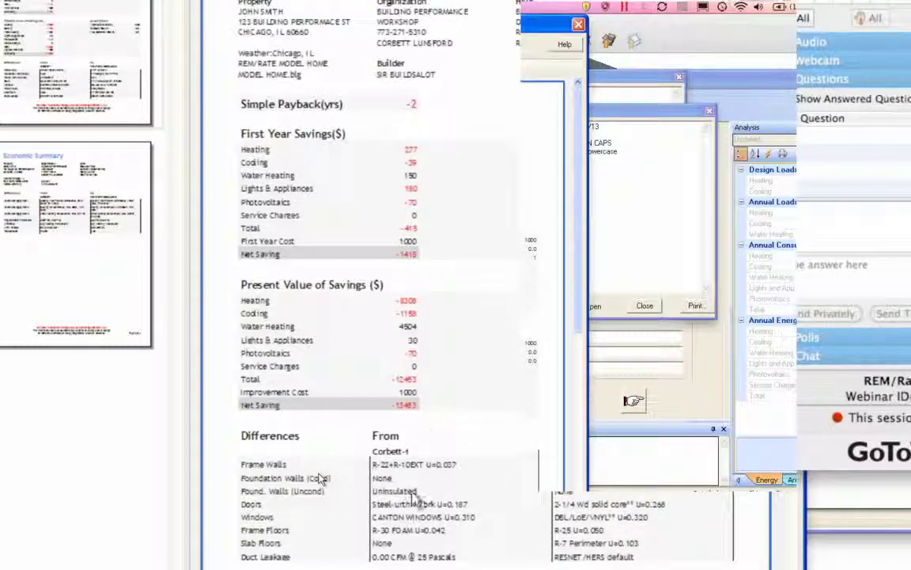
{"action": "scroll", "coordinate": [316, 533], "scroll_direction": "down", "scroll_amount": 2}
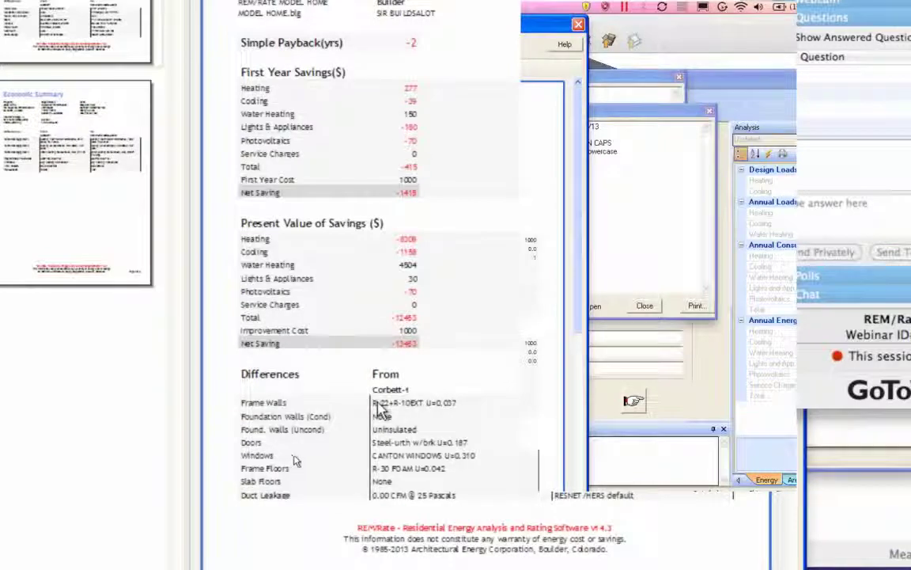
{"action": "scroll", "coordinate": [393, 414], "scroll_direction": "up", "scroll_amount": 3}
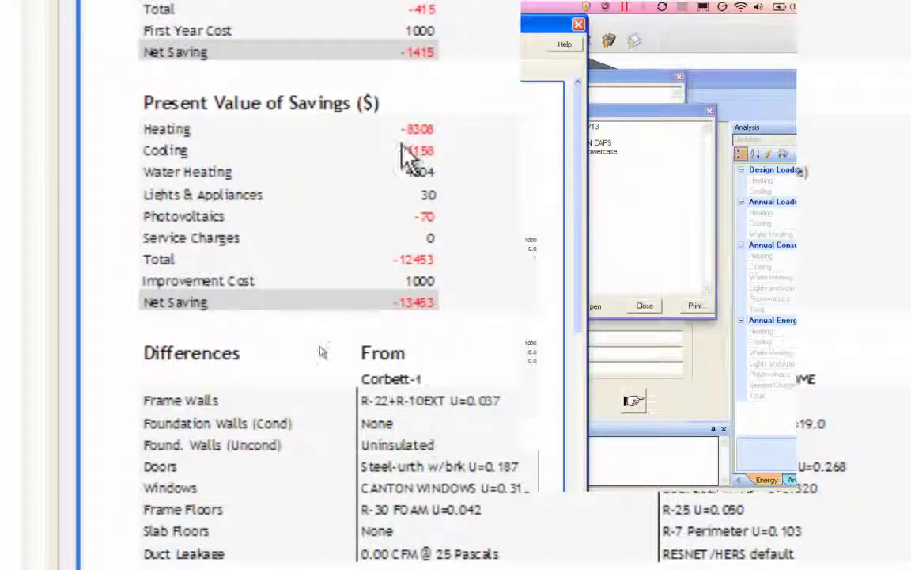
{"action": "scroll", "coordinate": [407, 152], "scroll_direction": "up", "scroll_amount": 2}
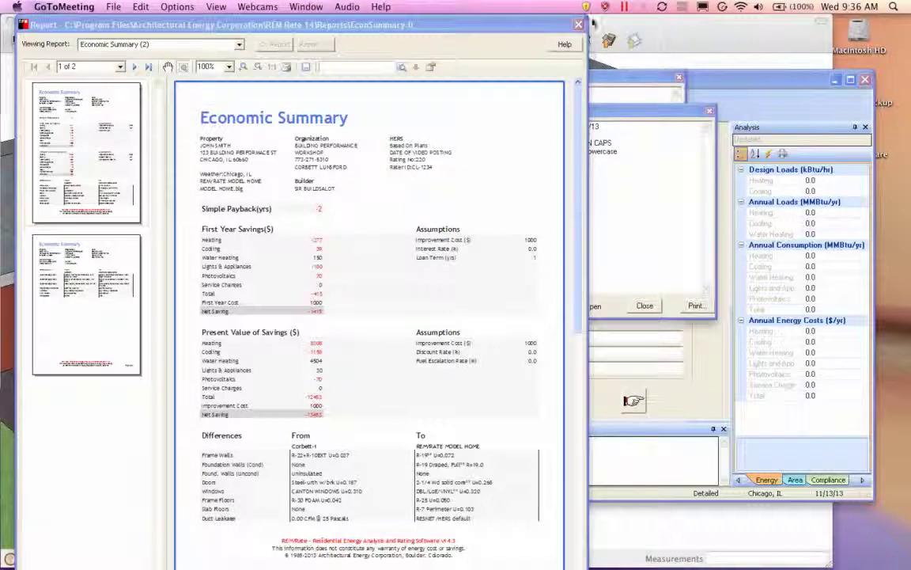
{"action": "left_click", "coordinate": [469, 38]}
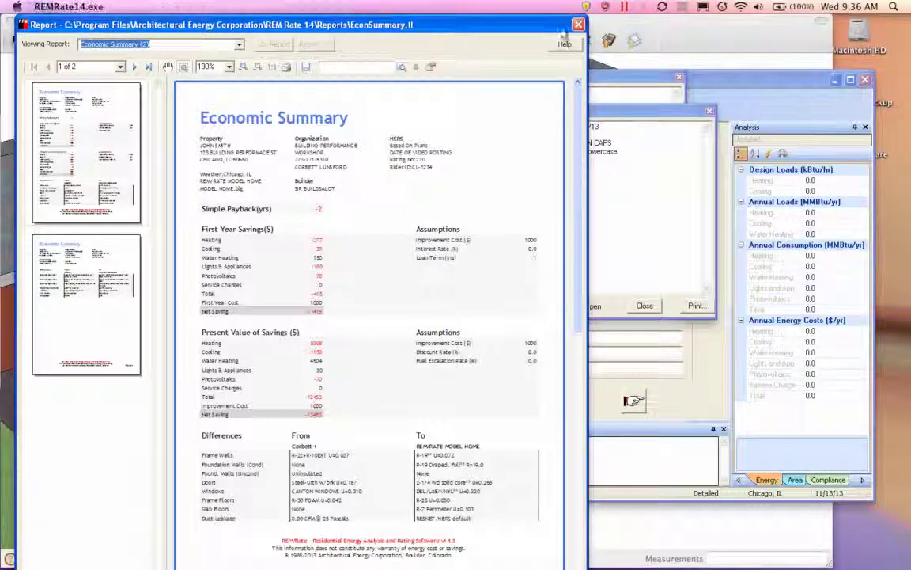
{"action": "left_click", "coordinate": [577, 27]}
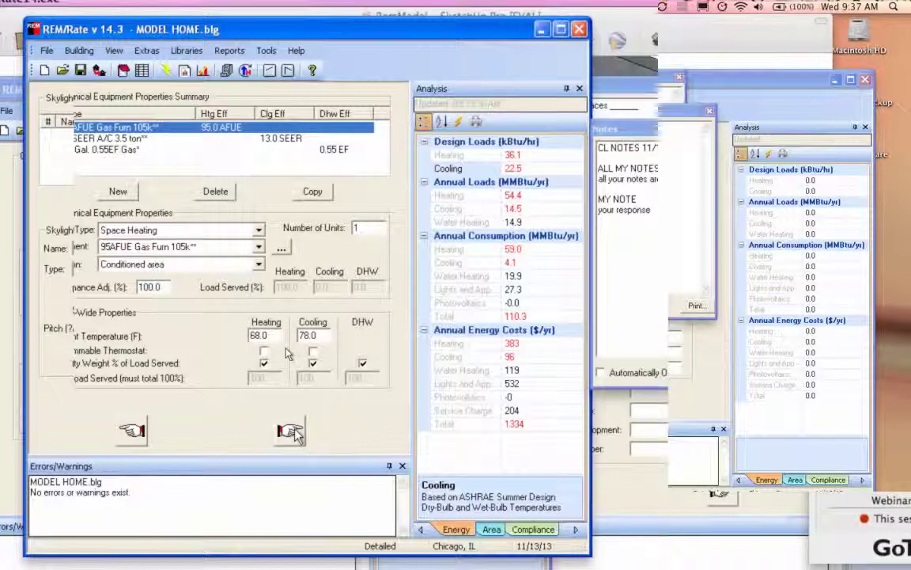
- Set the auxiliary electric use of the 95AFUE Gas Furn 105k** heating type to 1367 Eae and run the quick analysis
{"action": "left_click", "coordinate": [273, 138]}
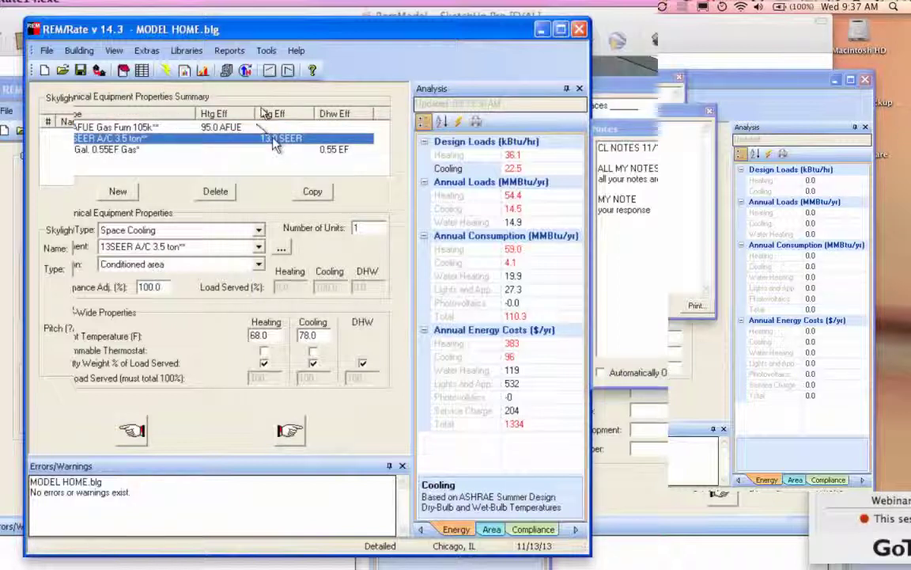
{"action": "left_click", "coordinate": [257, 128]}
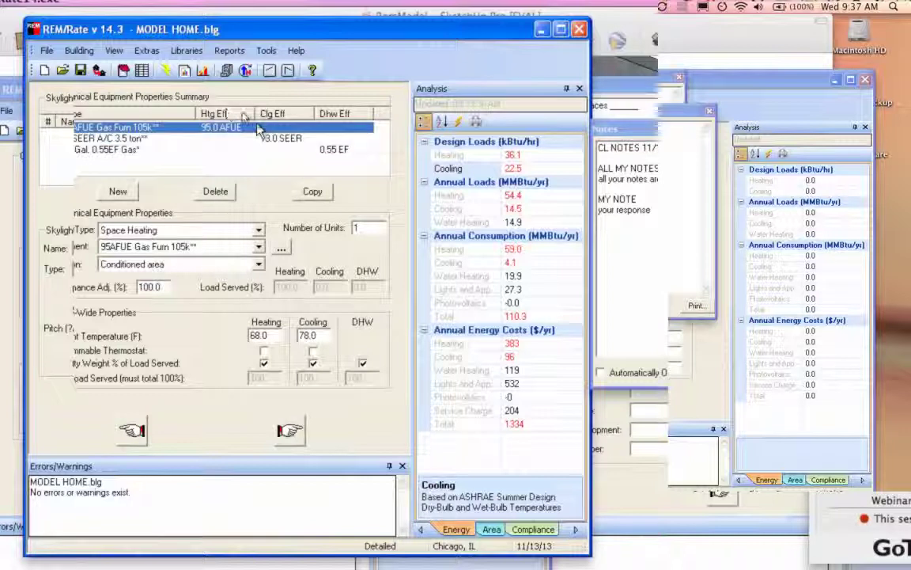
{"action": "left_click", "coordinate": [282, 248]}
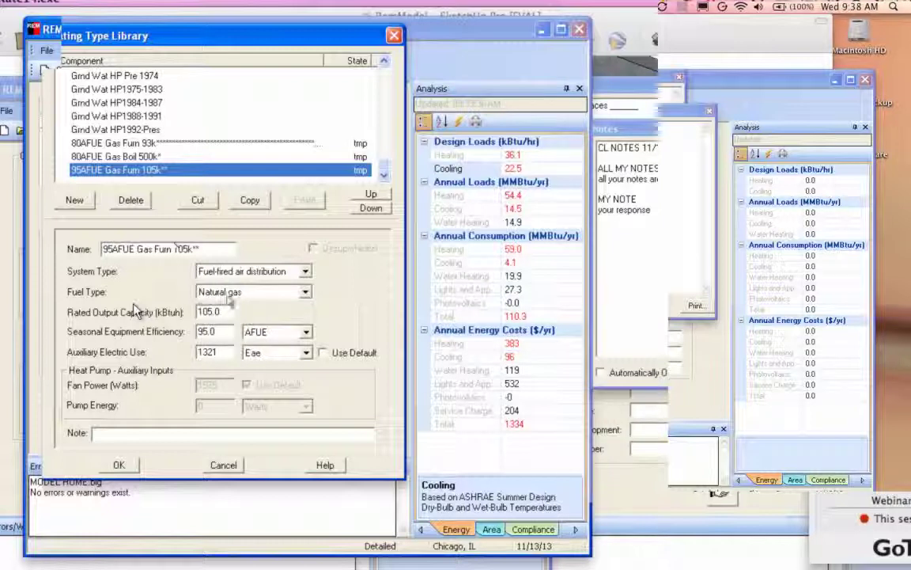
{"action": "left_click", "coordinate": [218, 352]}
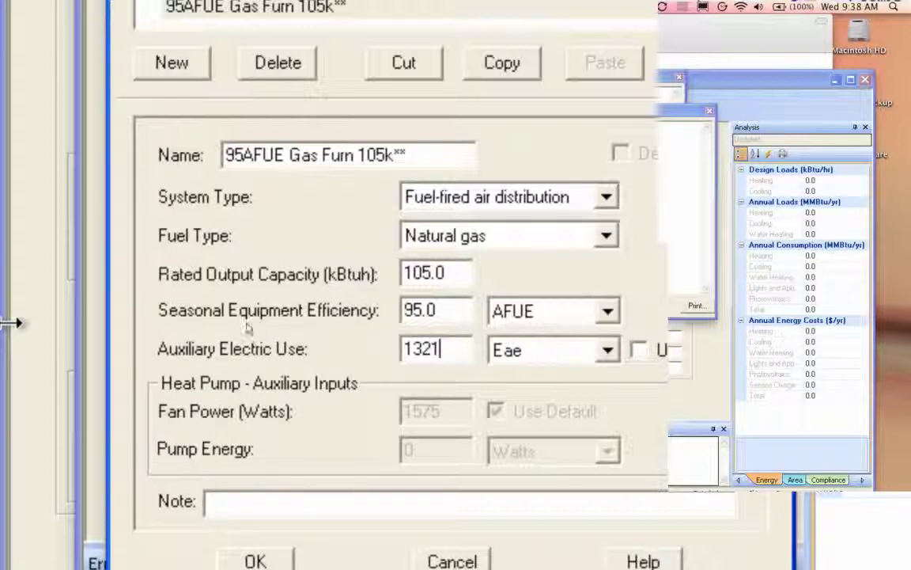
{"action": "key", "text": "BackSpace"}
{"action": "key", "text": "BackSpace"}
{"action": "type", "text": "67"}
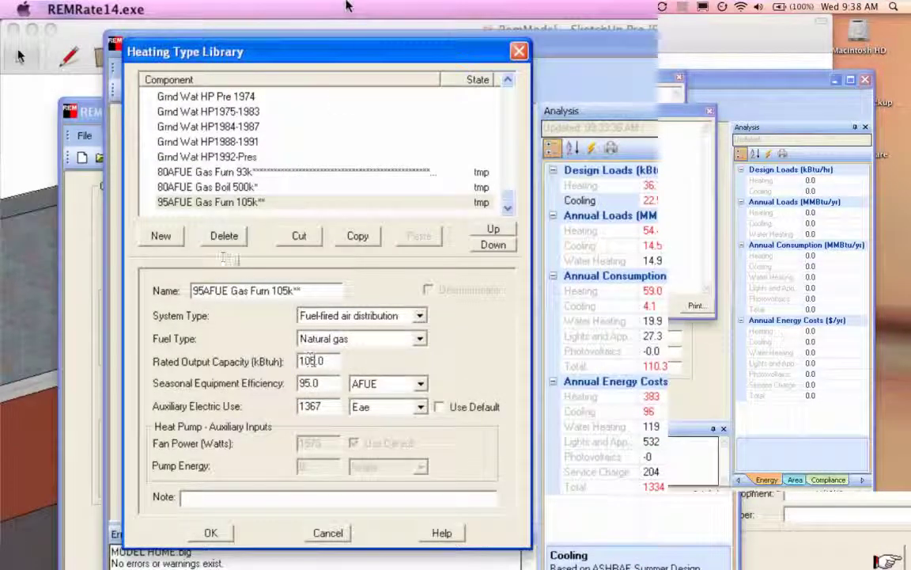
{"action": "key", "text": "Return"}
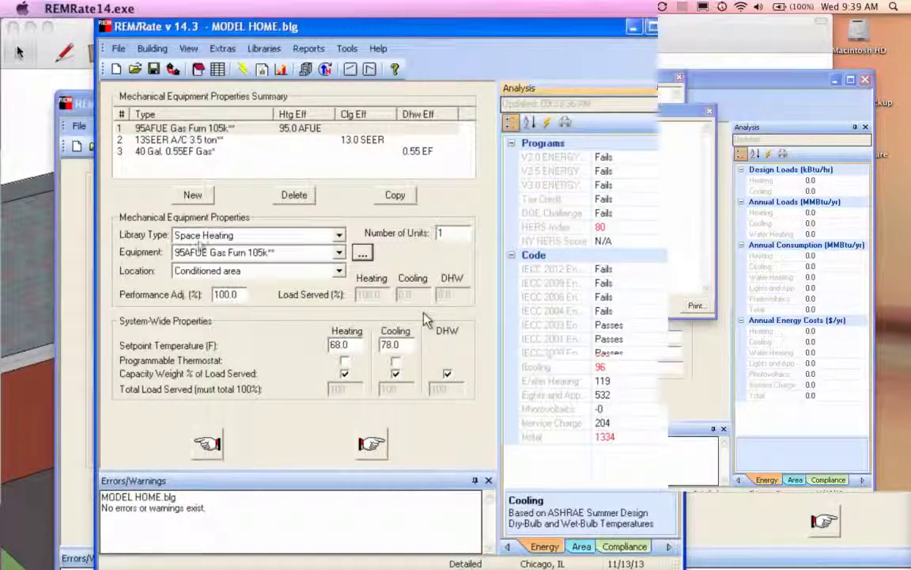
{"action": "left_click", "coordinate": [245, 71]}
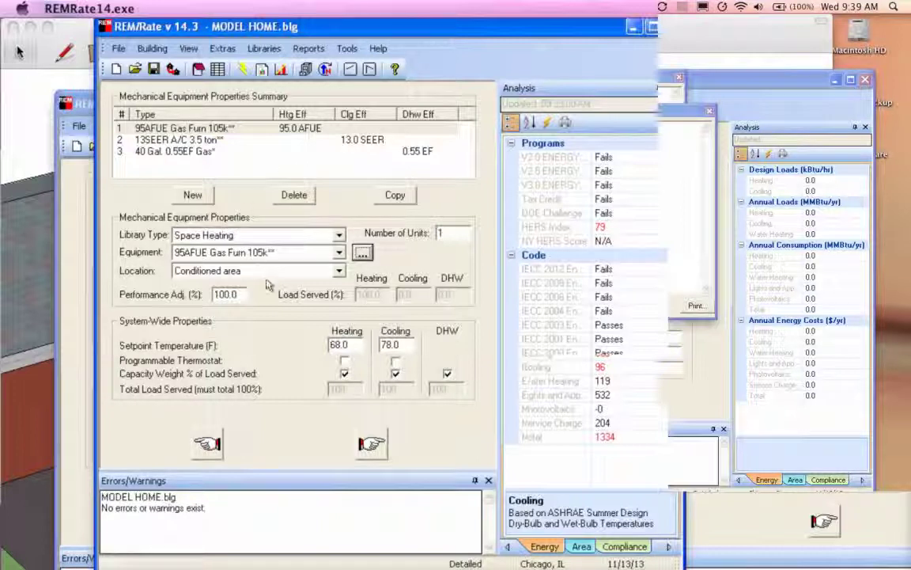
- Test programmable thermostats for heating and cooling with the quick analysis, and switch both off again
{"action": "left_click", "coordinate": [345, 361]}
{"action": "left_click", "coordinate": [396, 361]}
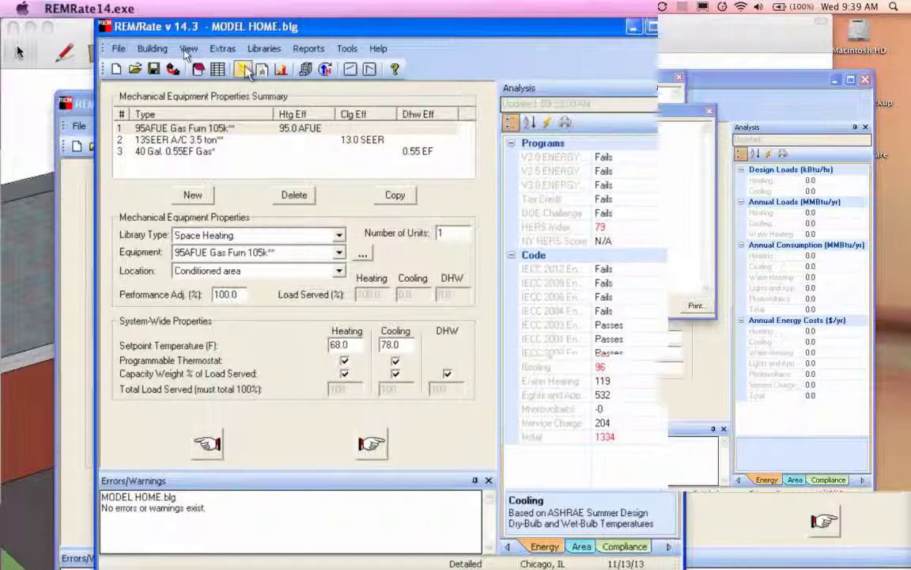
{"action": "left_click", "coordinate": [243, 71]}
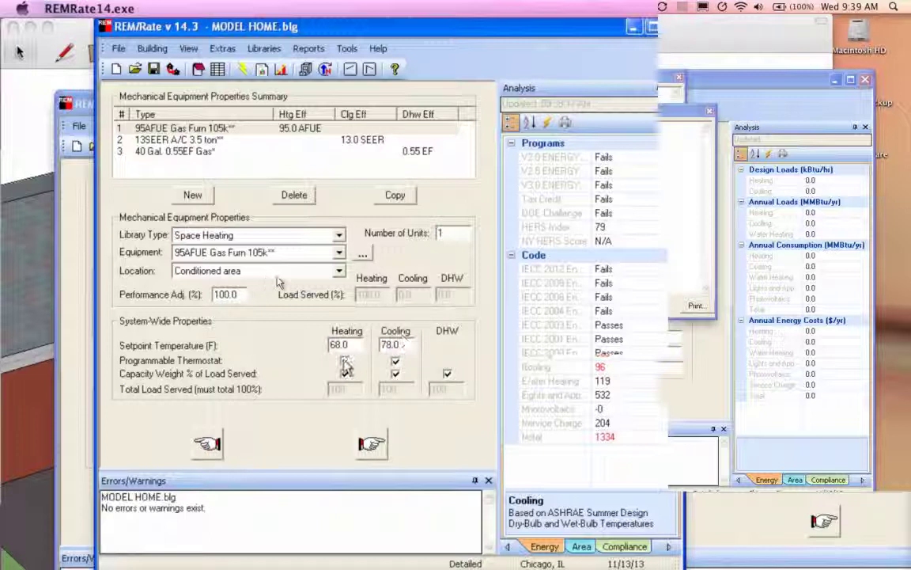
{"action": "left_click", "coordinate": [394, 361]}
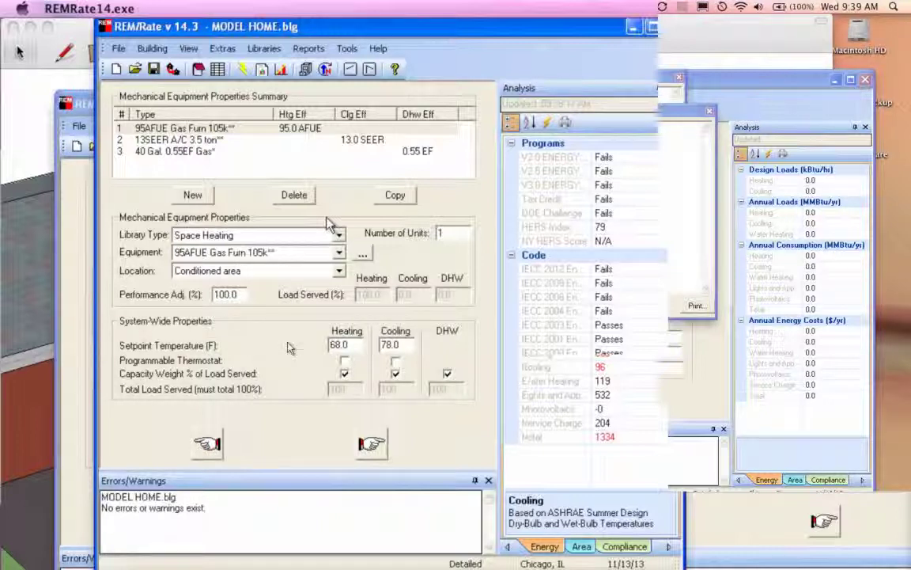
- Look through the properties of the water heater, the air conditioner and the gas furnace
{"action": "left_click", "coordinate": [222, 152]}
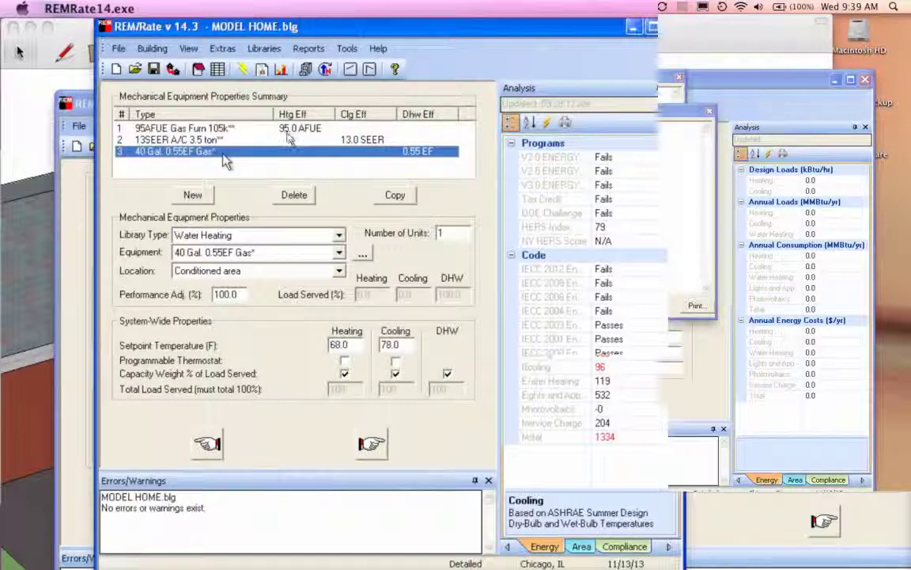
{"action": "left_click", "coordinate": [354, 140]}
{"action": "left_click", "coordinate": [356, 128]}
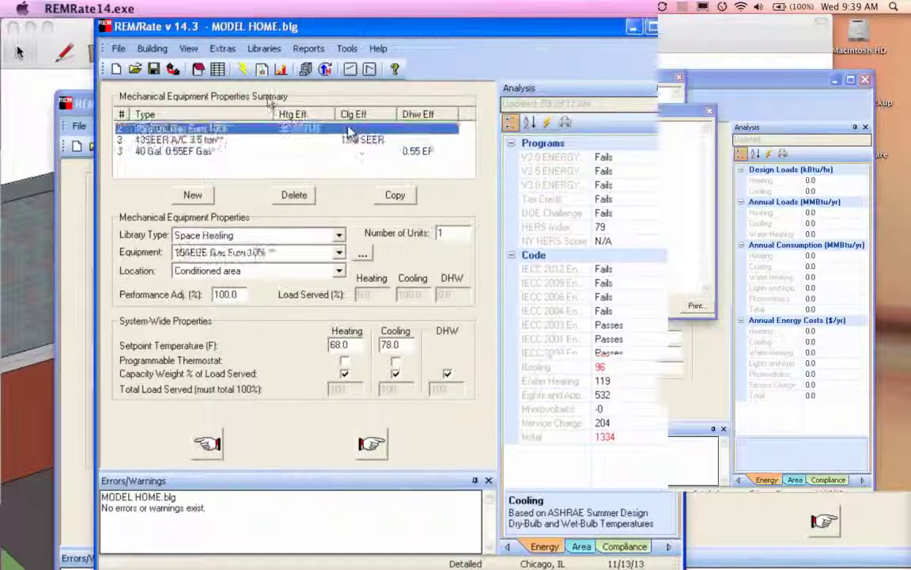
- Estimate the supply and return surface areas of duct system DUCT 1 and run the quick analysis
{"action": "left_click", "coordinate": [360, 152]}
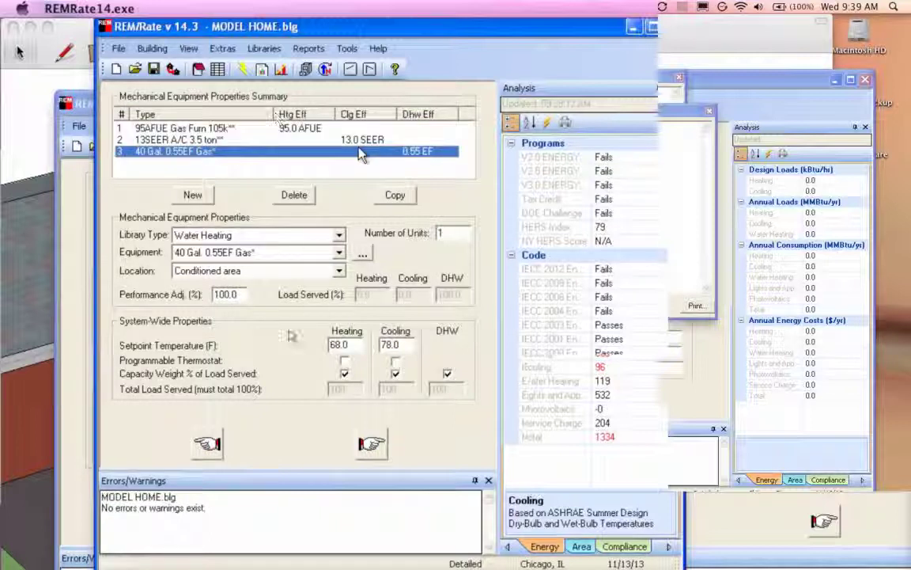
{"action": "left_click", "coordinate": [125, 79]}
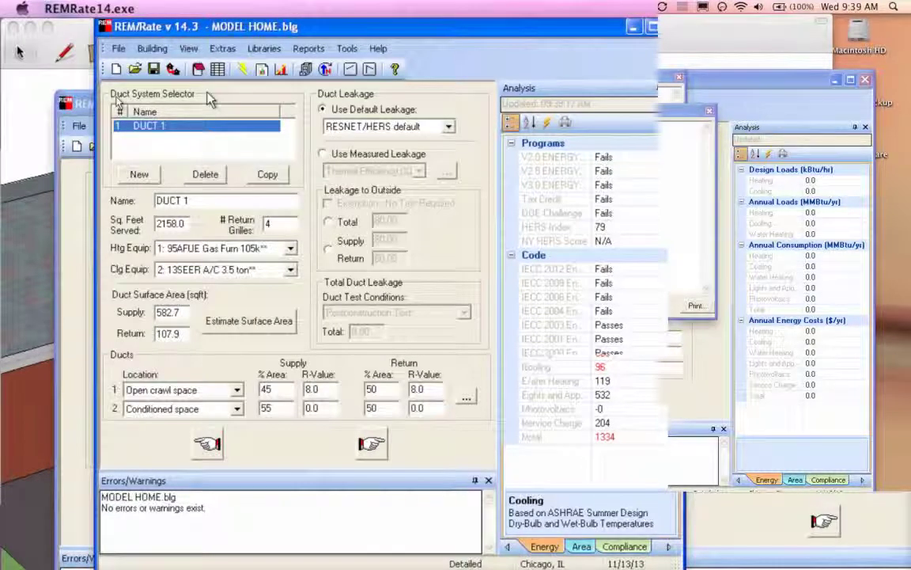
{"action": "left_click", "coordinate": [172, 70]}
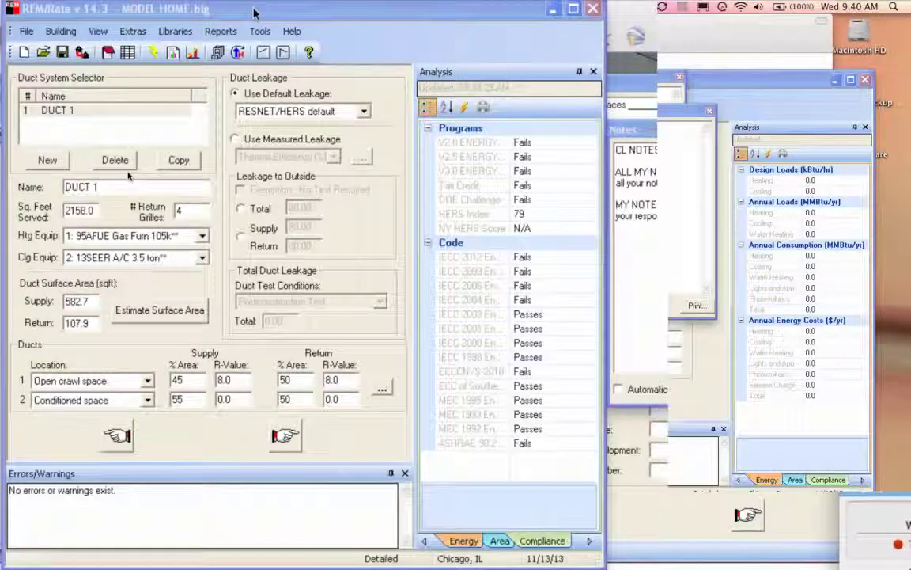
{"action": "left_click", "coordinate": [447, 399]}
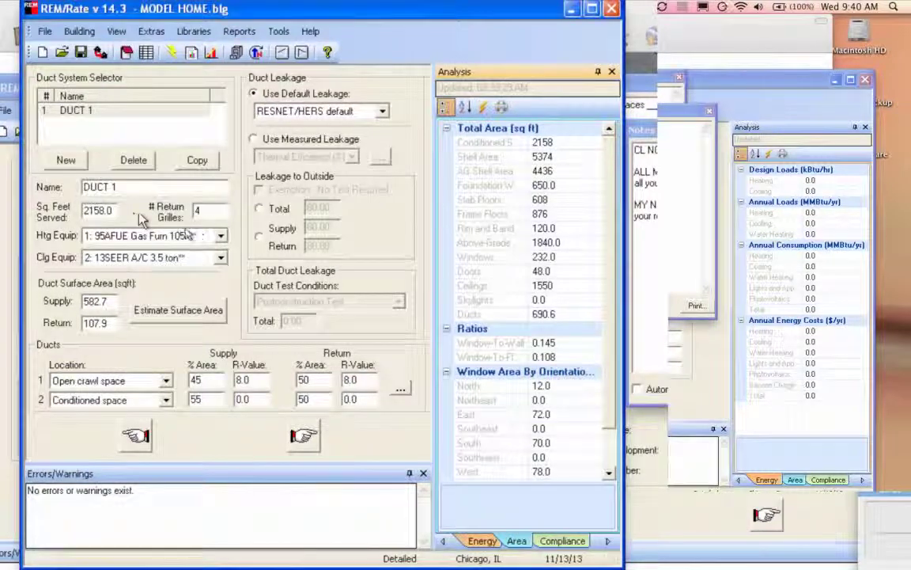
{"action": "left_click", "coordinate": [181, 316]}
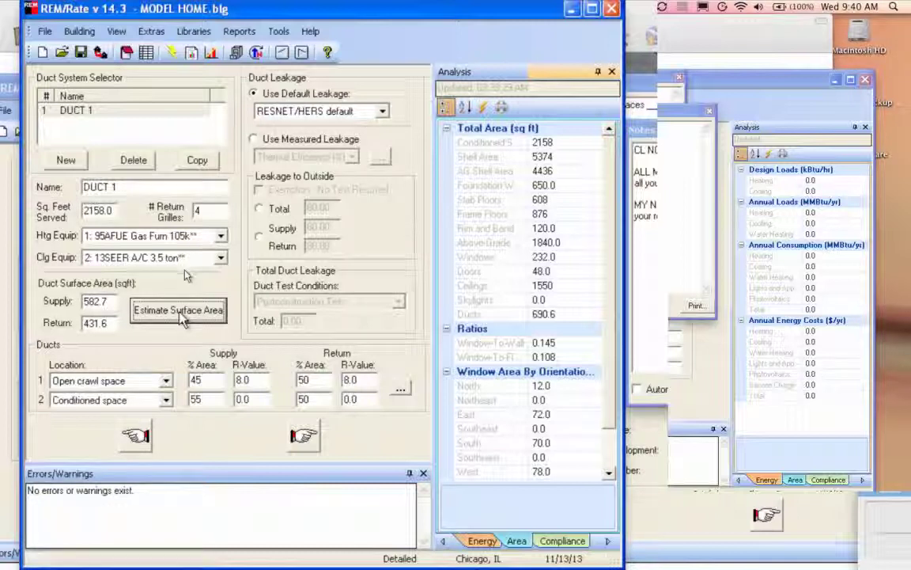
{"action": "left_click", "coordinate": [172, 53]}
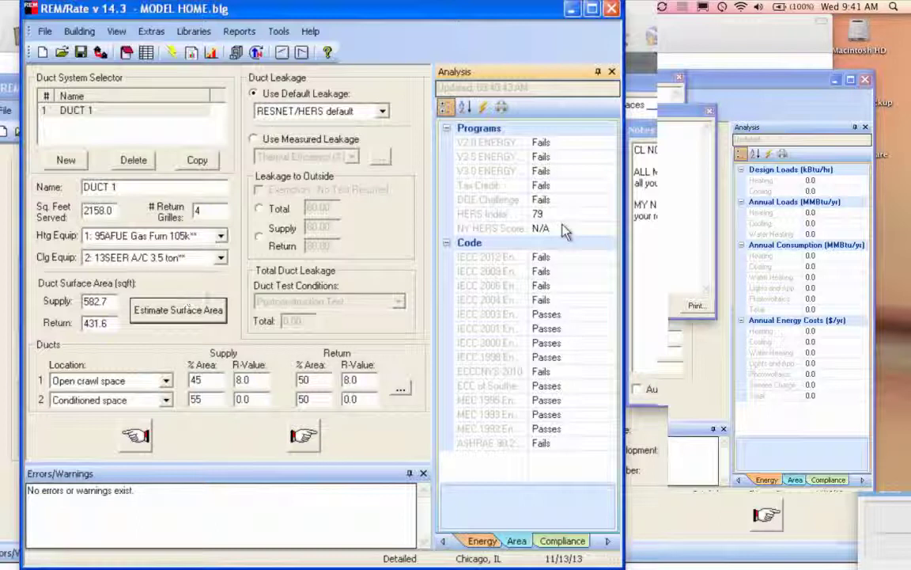
- Test DUCT 1 with 0% supply area in the open crawl space and 100% in conditioned space, using the quick analysis
{"action": "double_click", "coordinate": [204, 380]}
{"action": "type", "text": "0"}
{"action": "double_click", "coordinate": [198, 399]}
{"action": "type", "text": "10"}
{"action": "key", "text": "shift+Home"}
{"action": "left_click", "coordinate": [171, 57]}
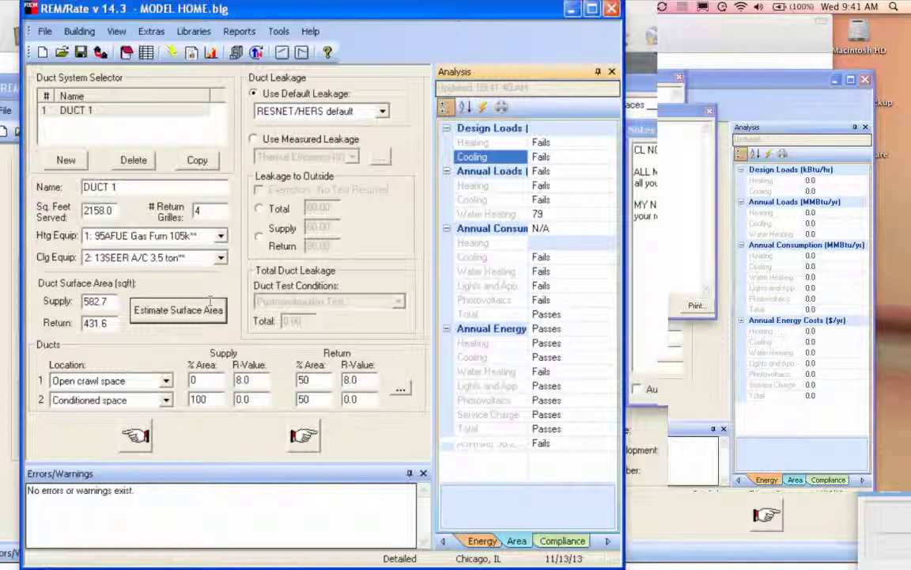
- Set DUCT 1's supply area to 50% in the open crawl space and 50% in conditioned space, and rerun the quick analysis
{"action": "left_click", "coordinate": [179, 310]}
{"action": "left_click", "coordinate": [196, 380]}
{"action": "key", "text": "Down"}
{"action": "type", "text": "50"}
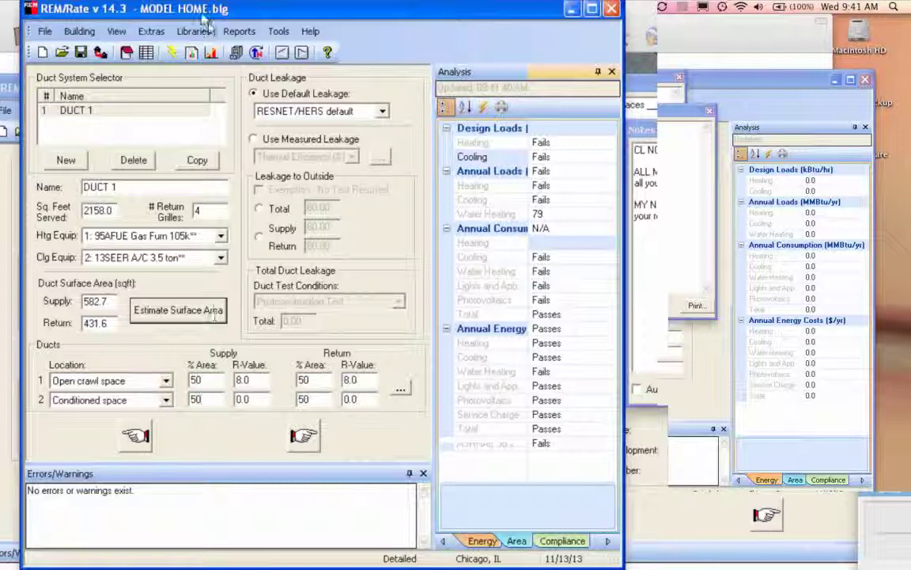
{"action": "key", "text": "Return"}
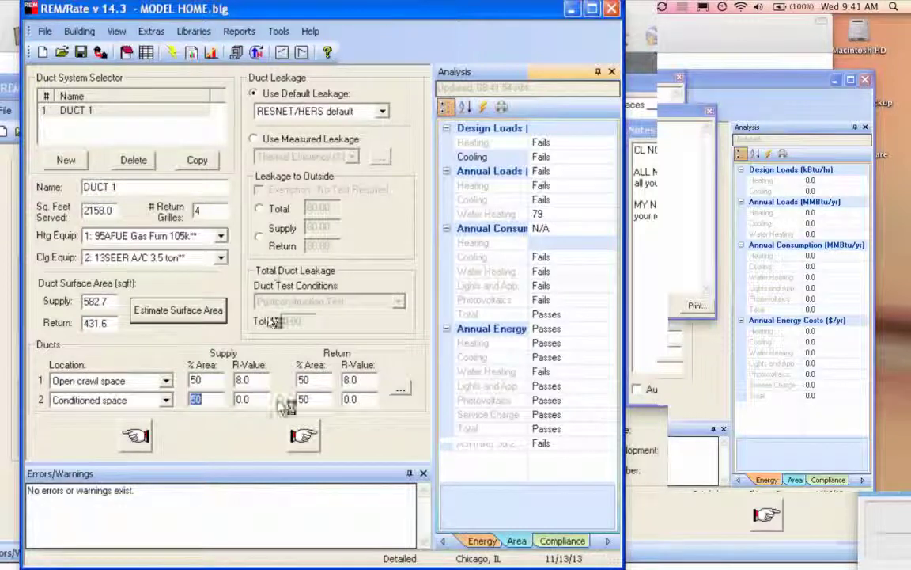
- Set the whole house infiltration measurement type to Blower door test, keeping ACH @ 50 Pascals as the unit
{"action": "left_click", "coordinate": [303, 436]}
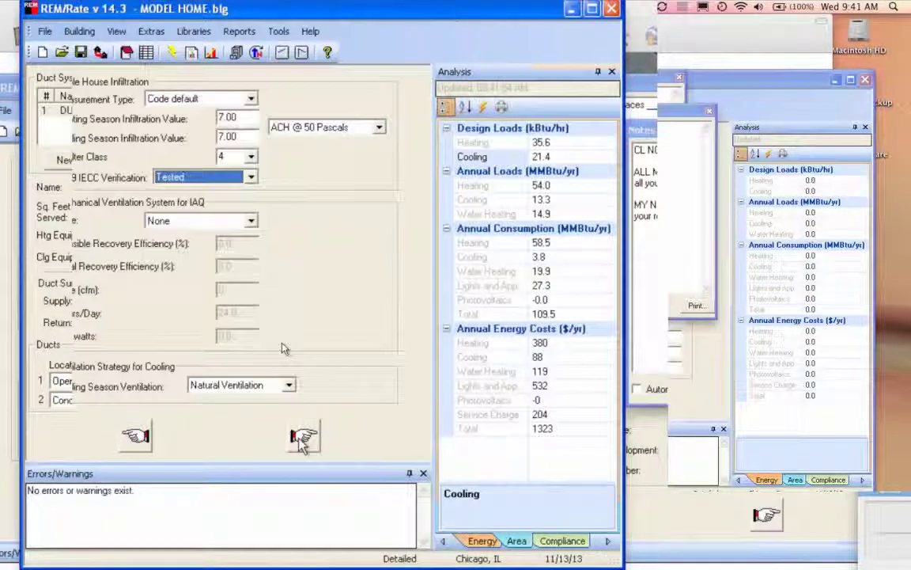
{"action": "left_click", "coordinate": [250, 98]}
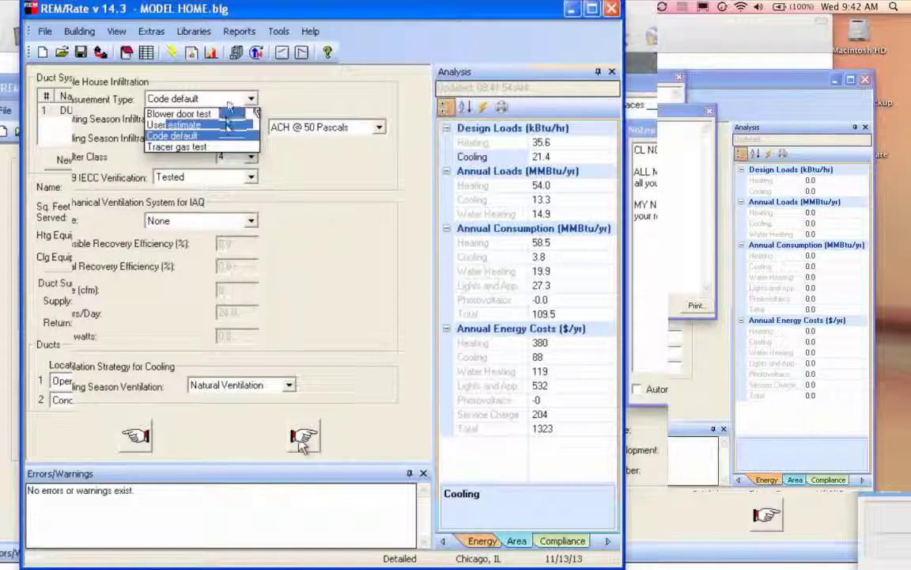
{"action": "left_click", "coordinate": [228, 114]}
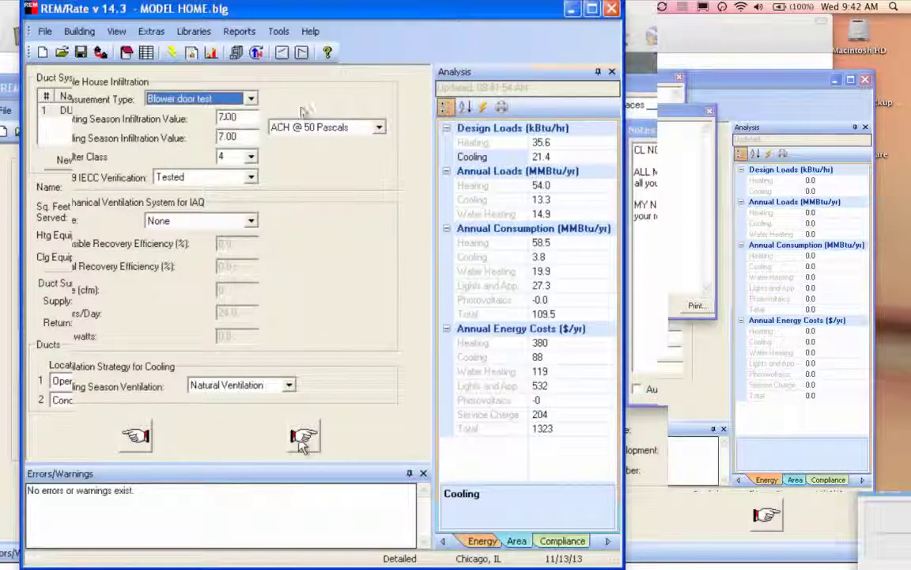
{"action": "left_click", "coordinate": [347, 125]}
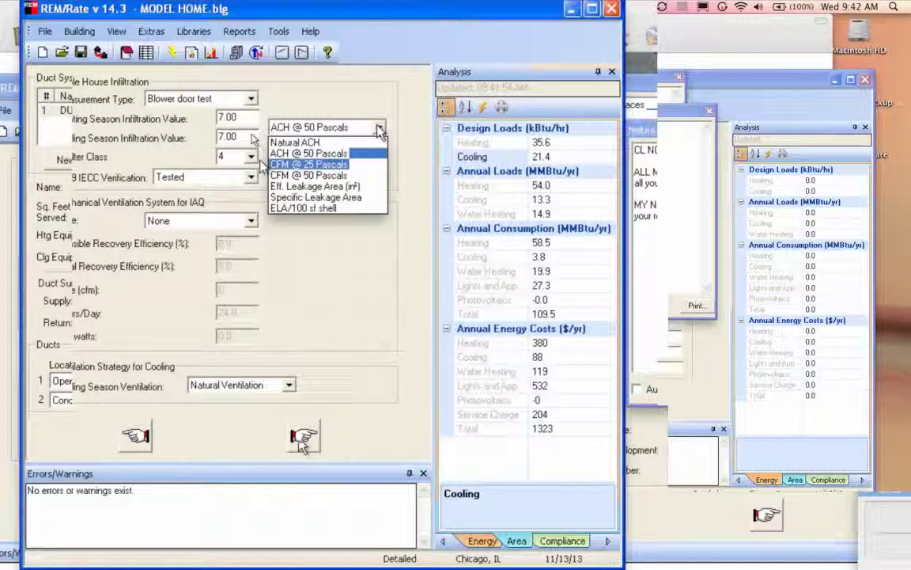
{"action": "left_click", "coordinate": [246, 103]}
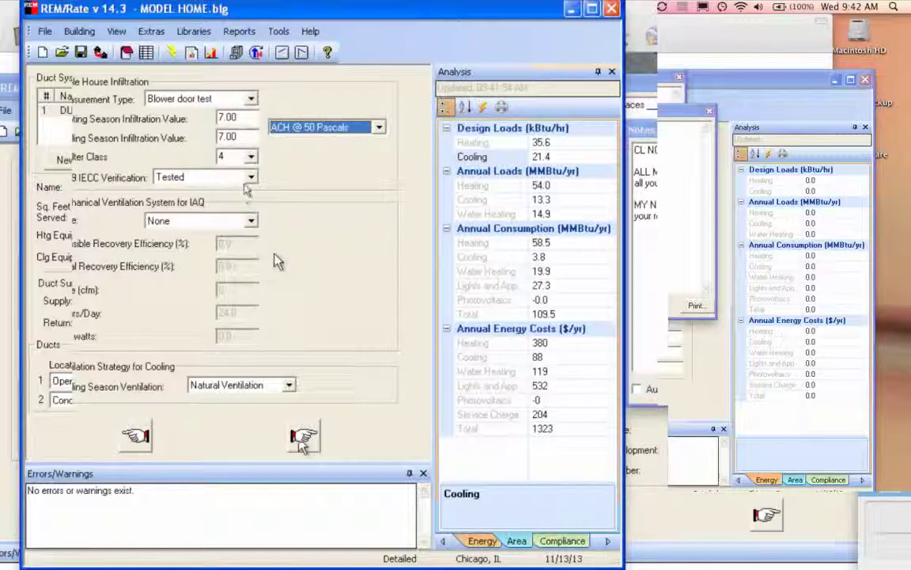
- Keep the mechanical ventilation type at None, add the note "No ventilation system (I know, I know)", and run the quick analysis
{"action": "left_click", "coordinate": [250, 222]}
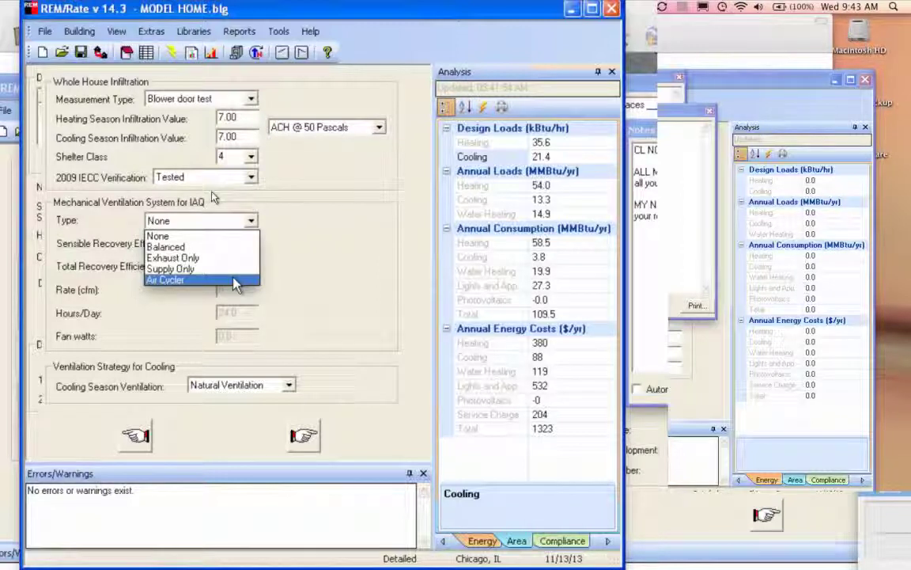
{"action": "left_click", "coordinate": [212, 196]}
{"action": "left_click", "coordinate": [666, 262]}
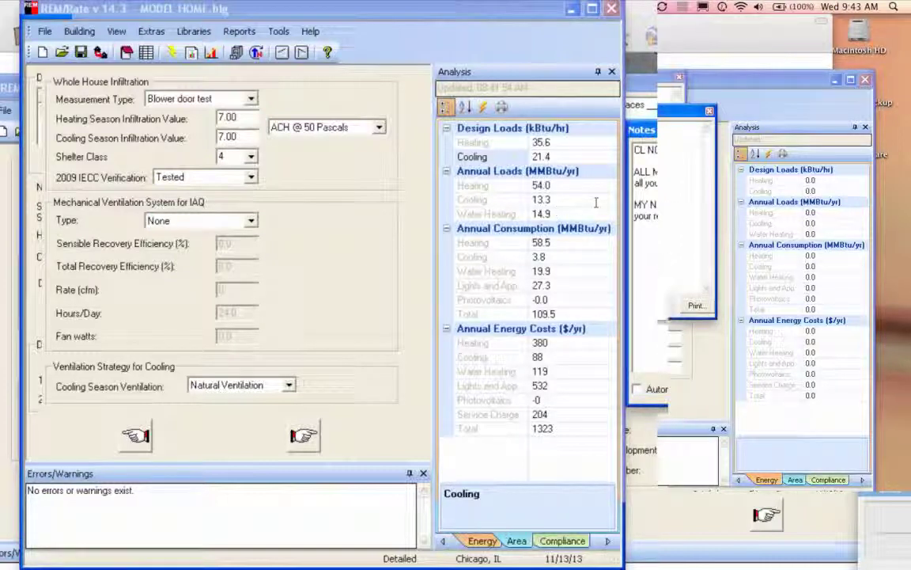
{"action": "type", "text": "No ventilati"}
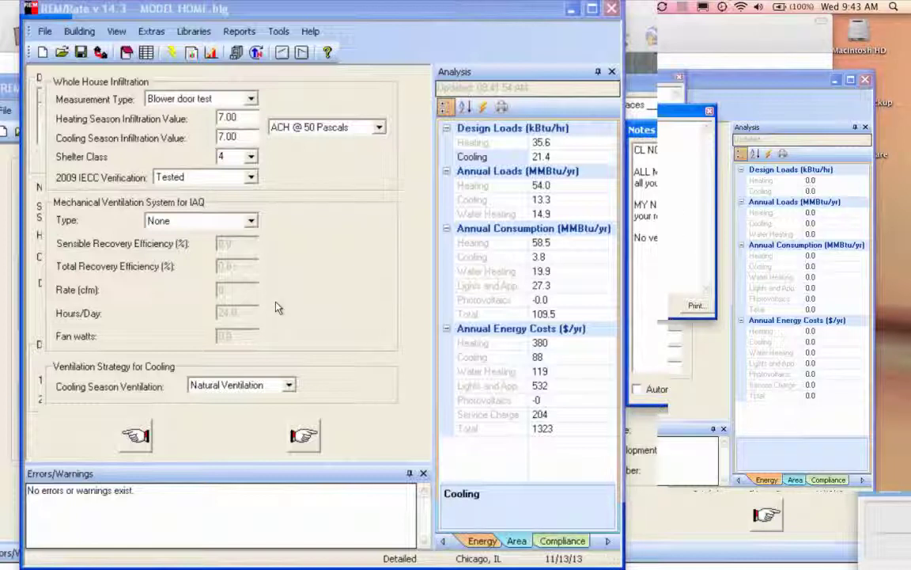
{"action": "left_click", "coordinate": [174, 56]}
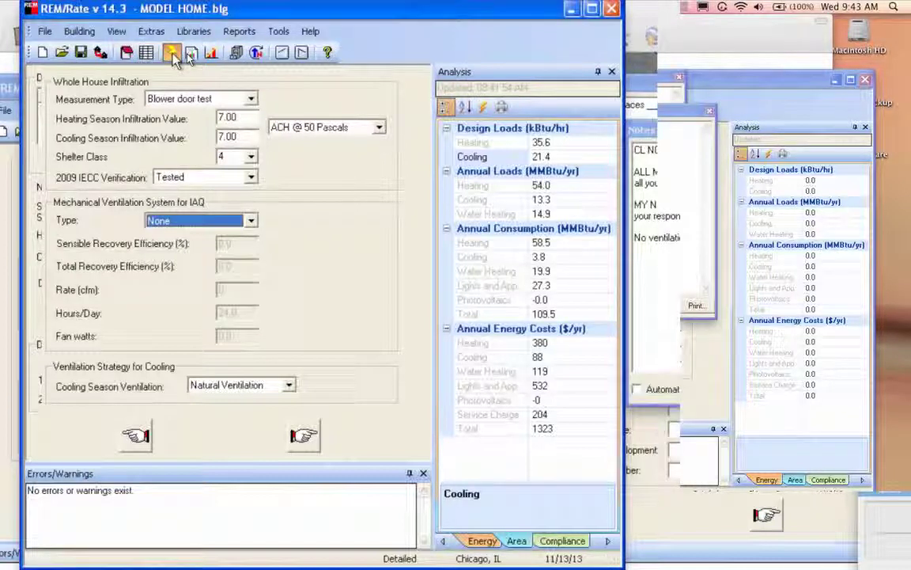
{"action": "left_click", "coordinate": [472, 425]}
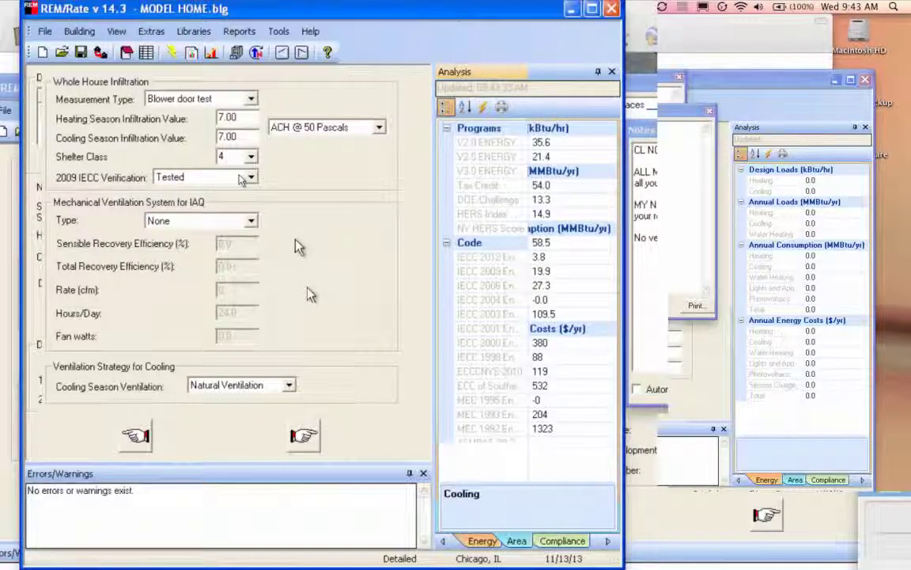
- Test No Ventilation and Whole House Fan for cooling season ventilation with the quick analysis, and switch back to Natural Ventilation
{"action": "left_click", "coordinate": [289, 385]}
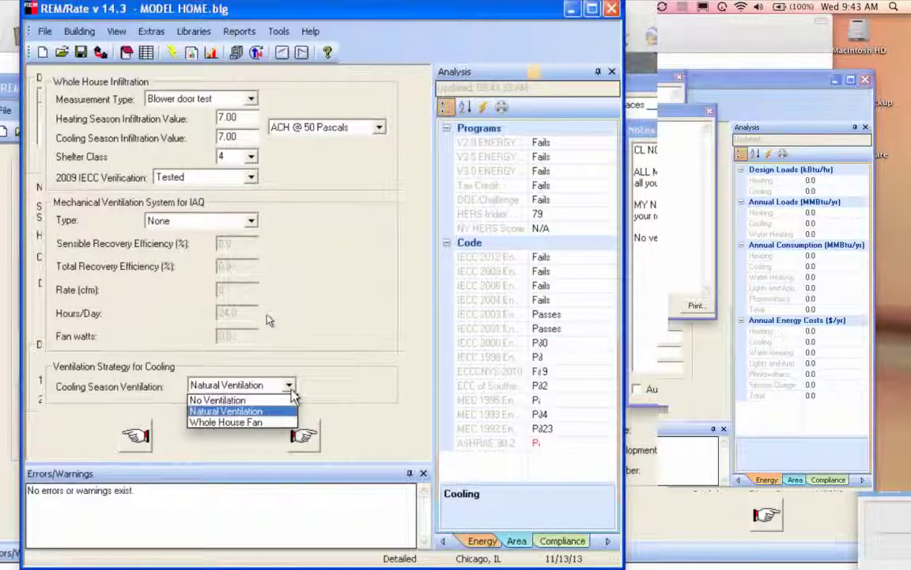
{"action": "left_click", "coordinate": [281, 399]}
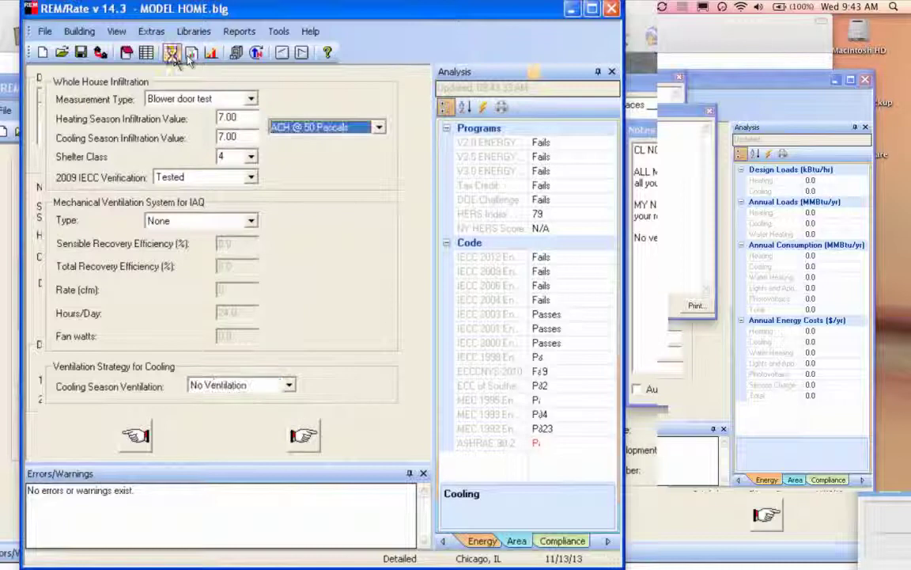
{"action": "left_click", "coordinate": [289, 385]}
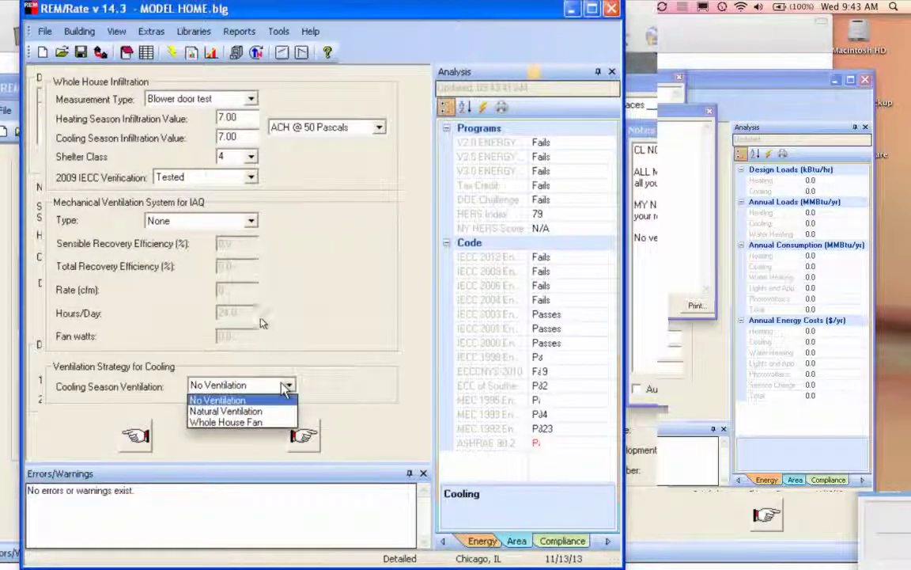
{"action": "left_click", "coordinate": [253, 420]}
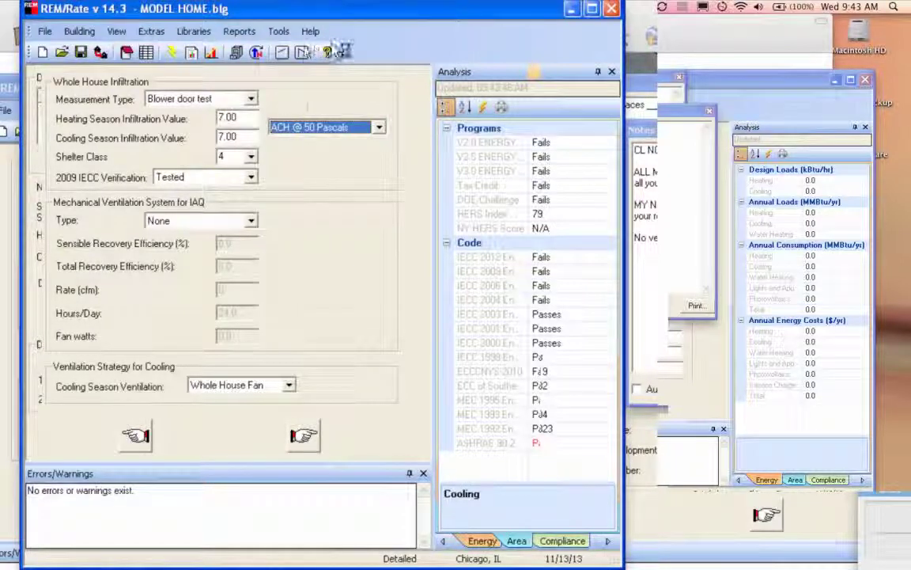
{"action": "left_click", "coordinate": [327, 52]}
{"action": "left_click", "coordinate": [290, 385]}
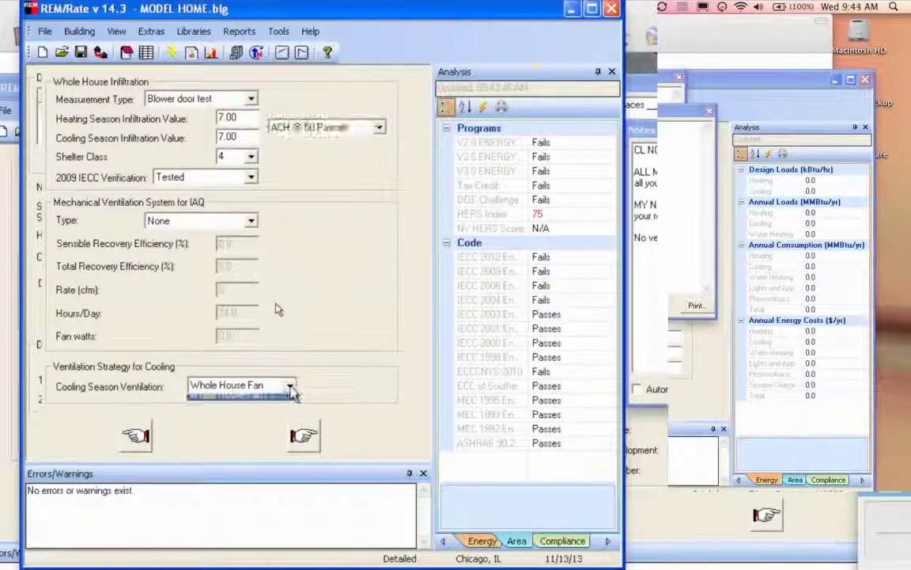
{"action": "left_click", "coordinate": [230, 410]}
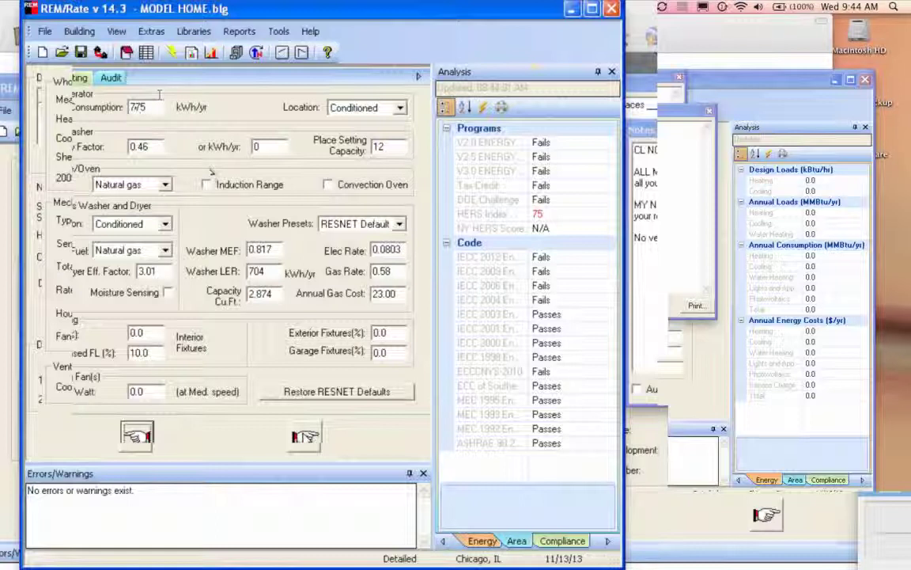
- Set the refrigerator's total consumption to 350 kWh/yr and run the quick analysis
{"action": "double_click", "coordinate": [139, 108]}
{"action": "type", "text": "350"}
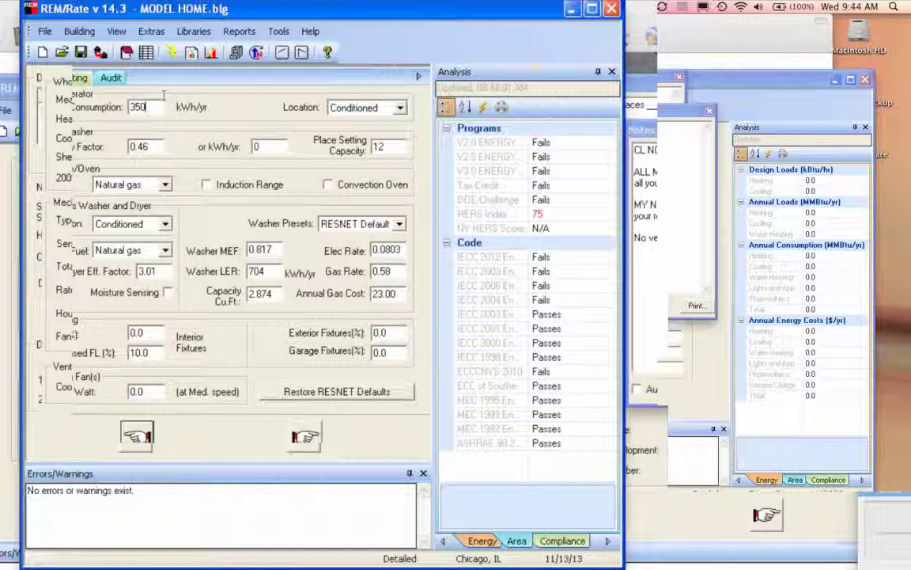
{"action": "left_click", "coordinate": [172, 54]}
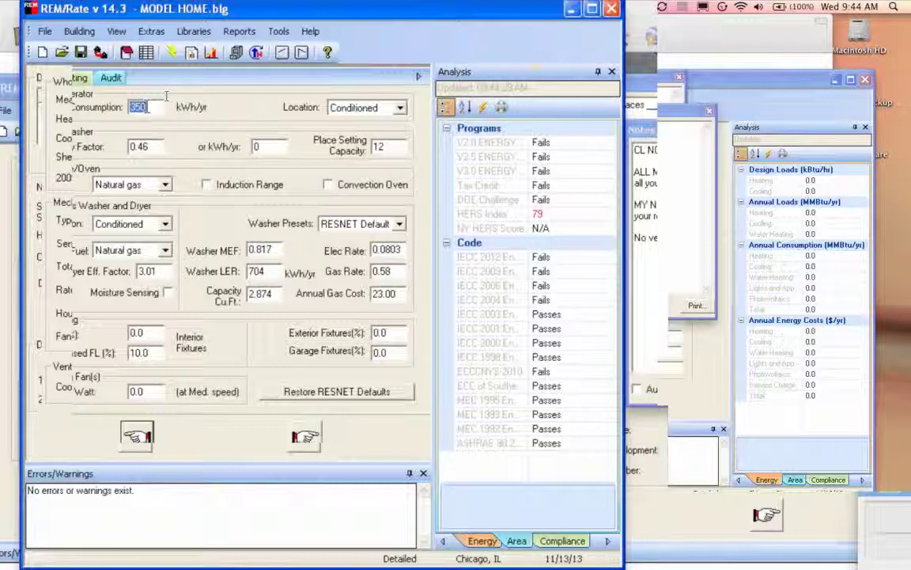
- Set the interior lighting to 100% CFL and 0% pin-based FL, and run the quick analysis
{"action": "left_click", "coordinate": [144, 336]}
{"action": "type", "text": "100"}
{"action": "key", "text": "Tab"}
{"action": "key", "text": "BackSpace"}
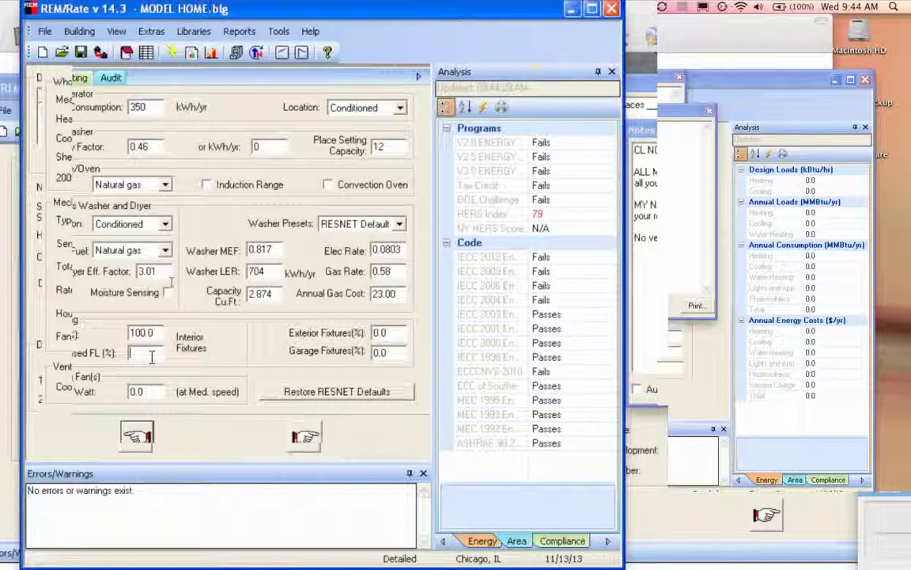
{"action": "left_click", "coordinate": [174, 56]}
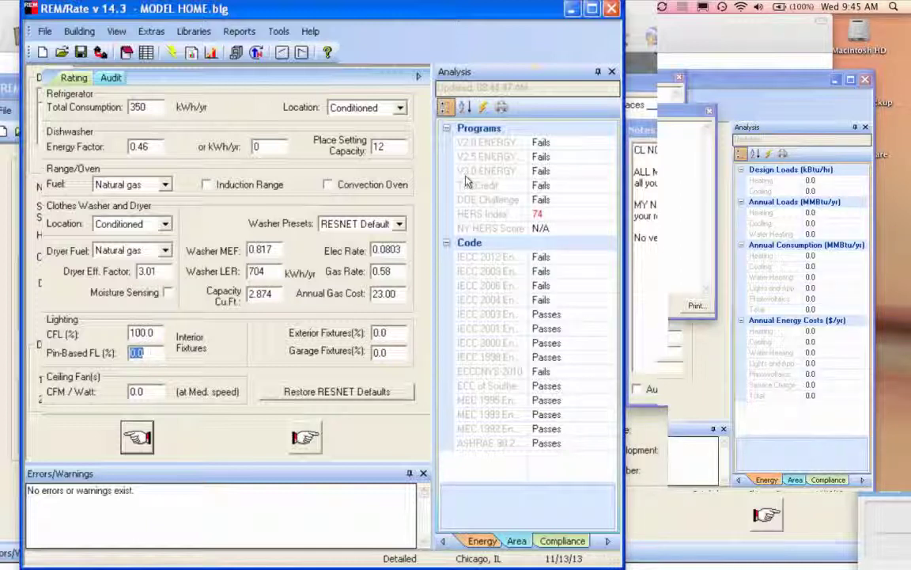
- Set the interior CFL percentage to 0
{"action": "double_click", "coordinate": [136, 332]}
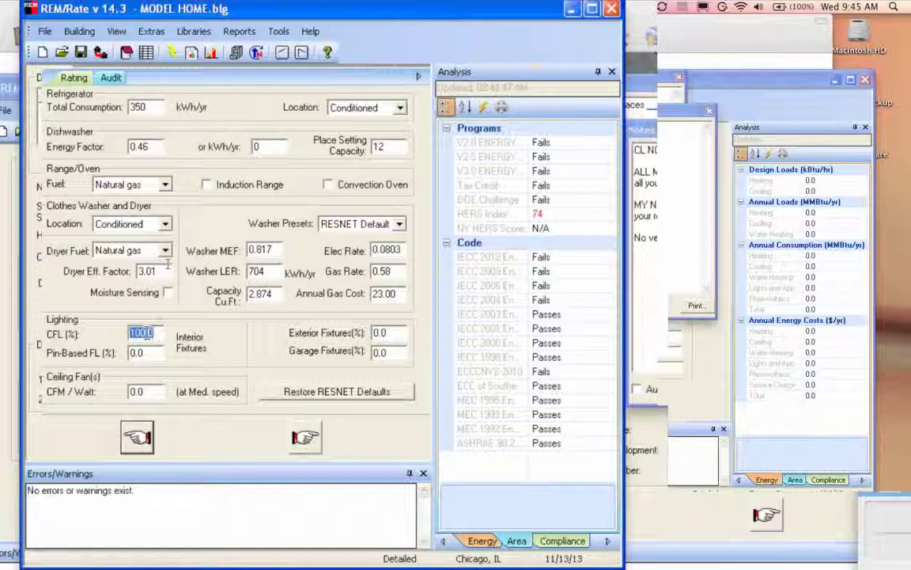
{"action": "type", "text": "0"}
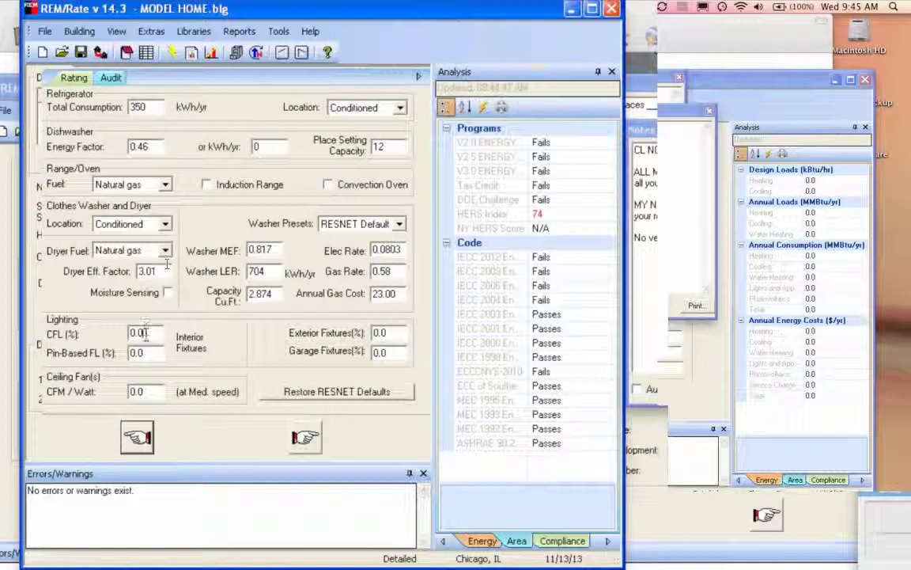
{"action": "scroll", "coordinate": [143, 332], "scroll_direction": "down", "scroll_amount": 5}
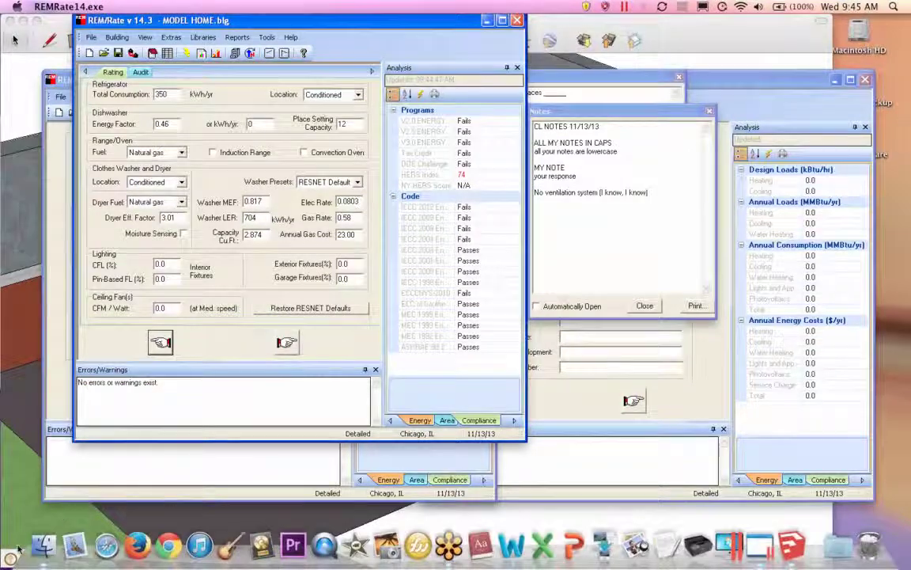
- Switch to Finder and check the RESNET Standards folder inside the 0documents folder of RATINGS, and return to 0documents
{"action": "left_click", "coordinate": [15, 546]}
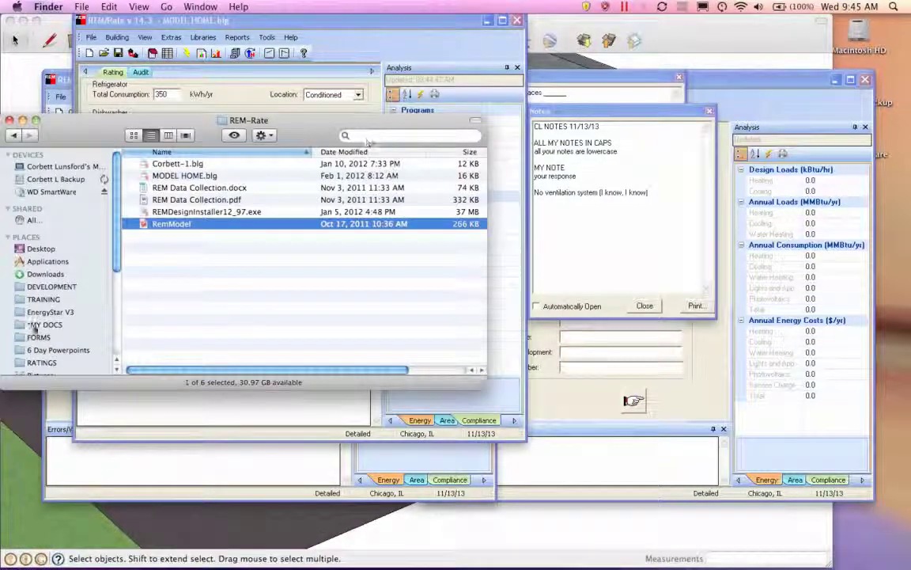
{"action": "left_click", "coordinate": [41, 363]}
{"action": "left_click", "coordinate": [170, 164]}
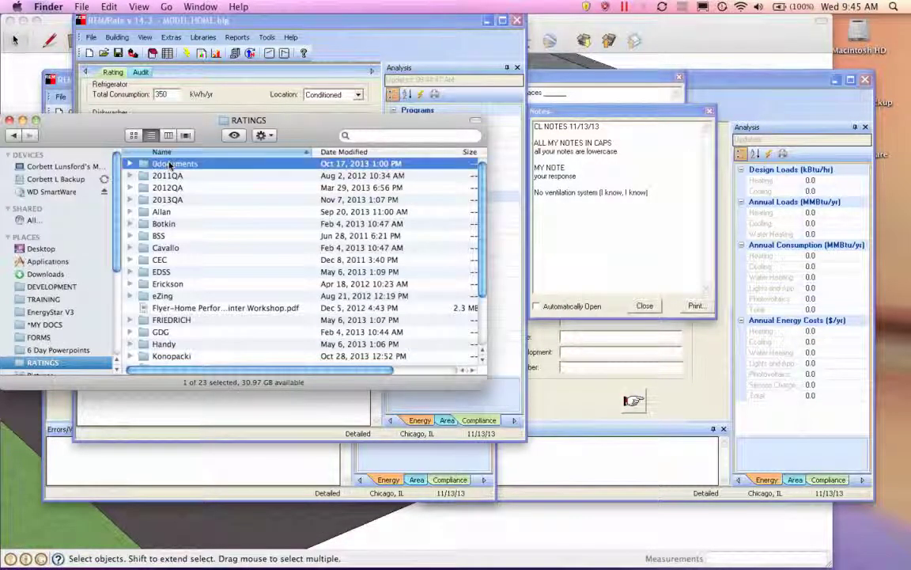
{"action": "double_click", "coordinate": [169, 163]}
{"action": "scroll", "coordinate": [176, 211], "scroll_direction": "down", "scroll_amount": 15}
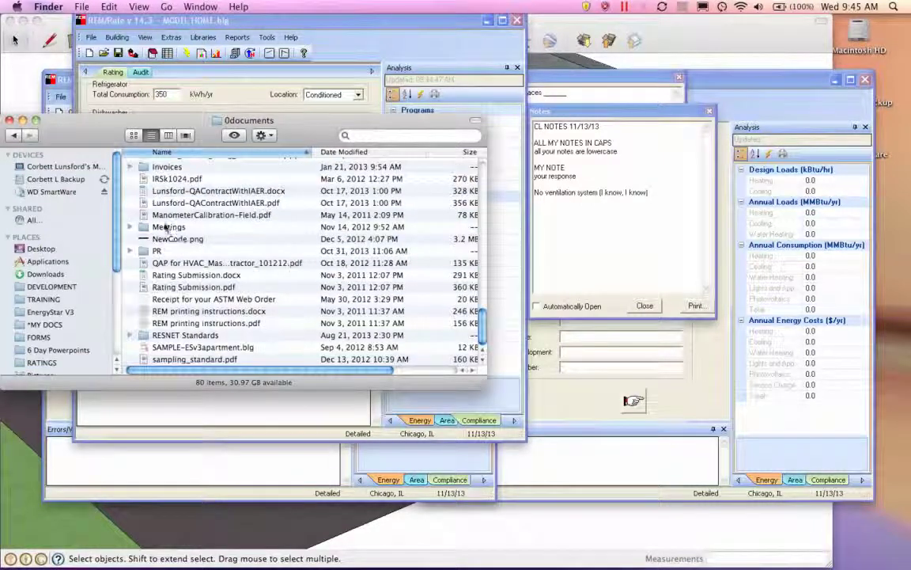
{"action": "double_click", "coordinate": [164, 336]}
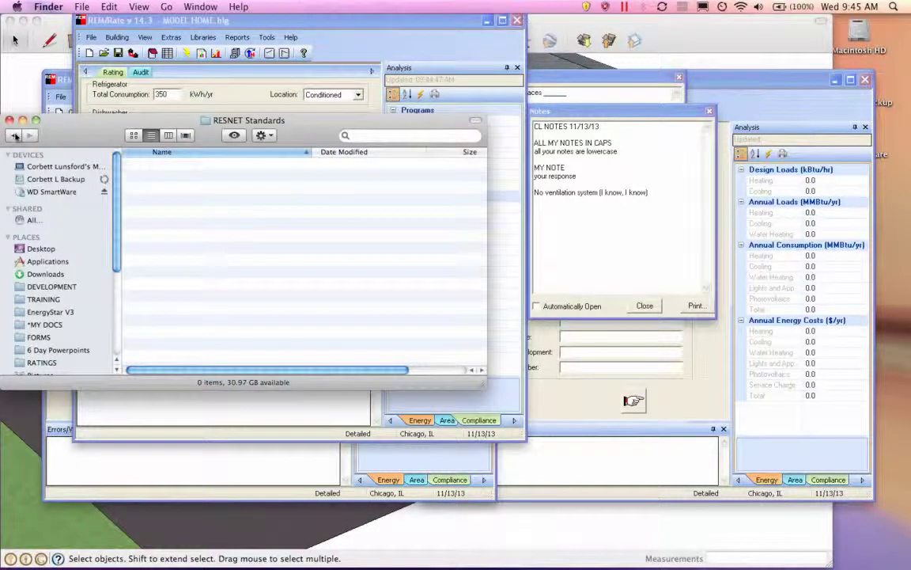
{"action": "left_click", "coordinate": [14, 136]}
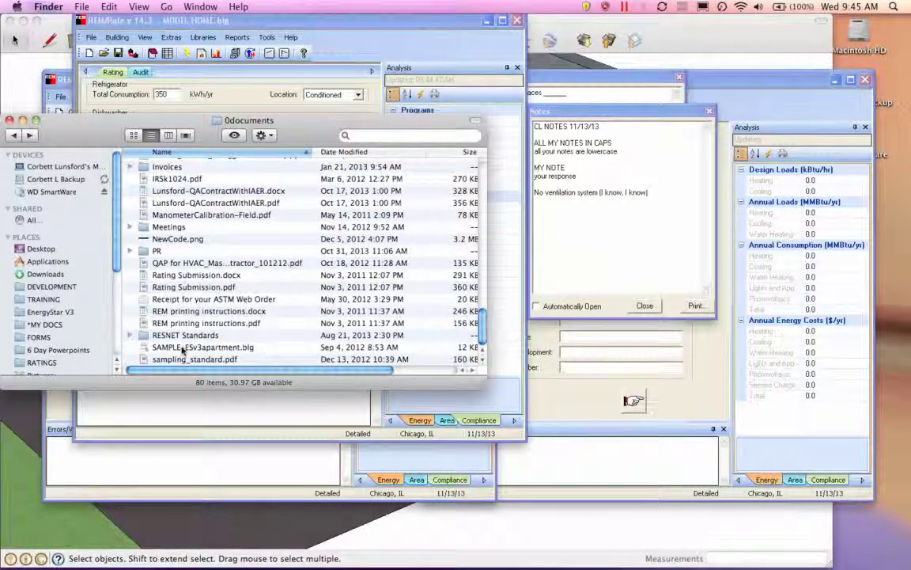
- Search the Mac by file name for "resnet" and open 2. RESNET_Mortgage_Industry_National_HERS_Standards.pdf
{"action": "left_click", "coordinate": [420, 136]}
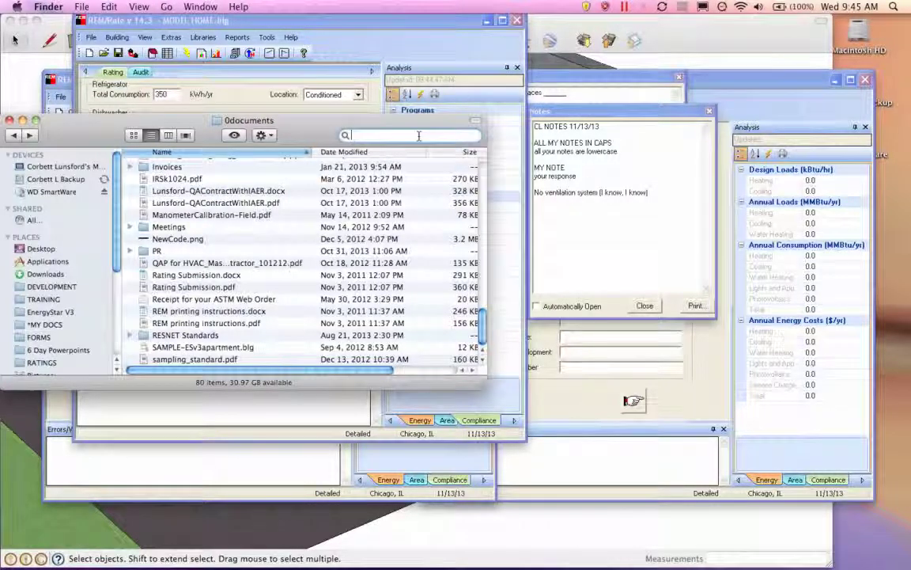
{"action": "type", "text": "resnet"}
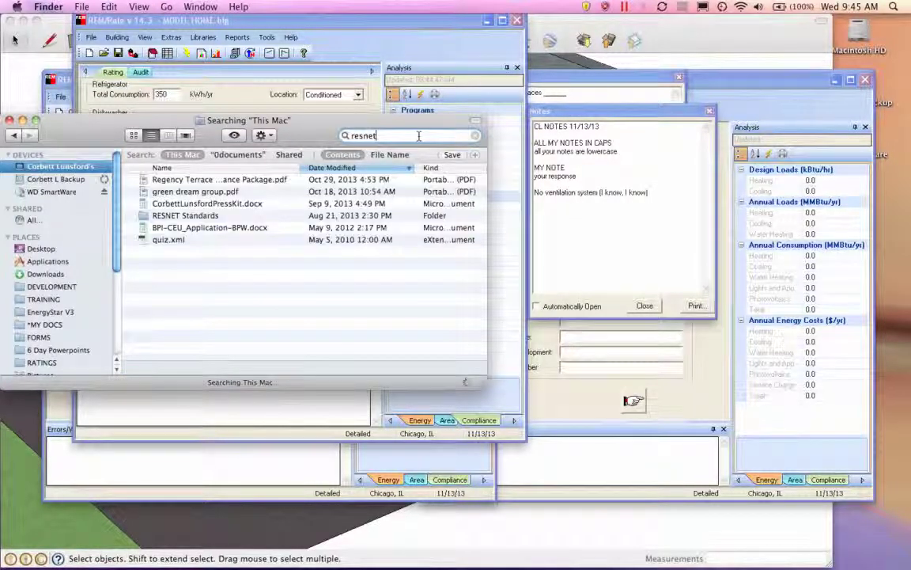
{"action": "left_click", "coordinate": [389, 154]}
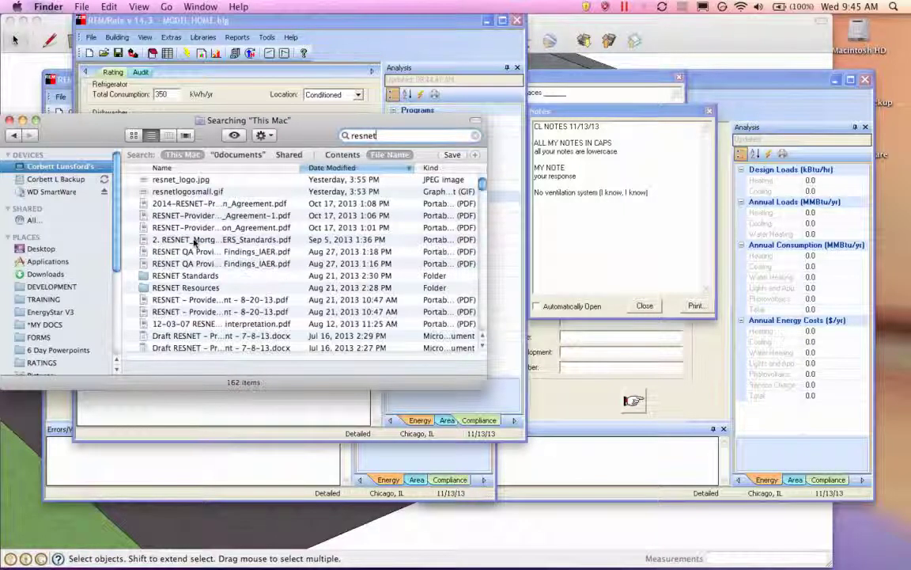
{"action": "double_click", "coordinate": [194, 240]}
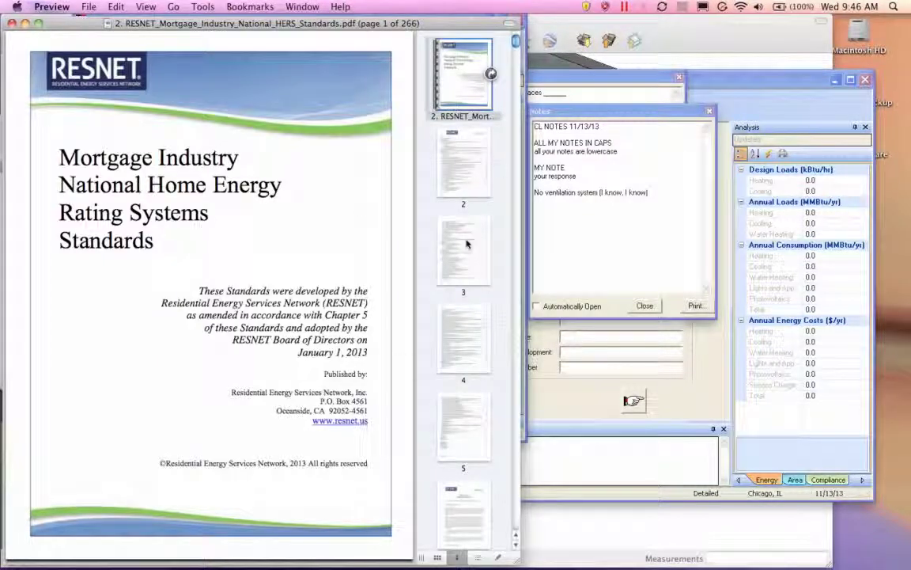
- Go to the Appendix A title page, On-Site Inspection Procedures for Minimum Rated Features, on page 164
{"action": "scroll", "coordinate": [466, 231], "scroll_direction": "down", "scroll_amount": 20}
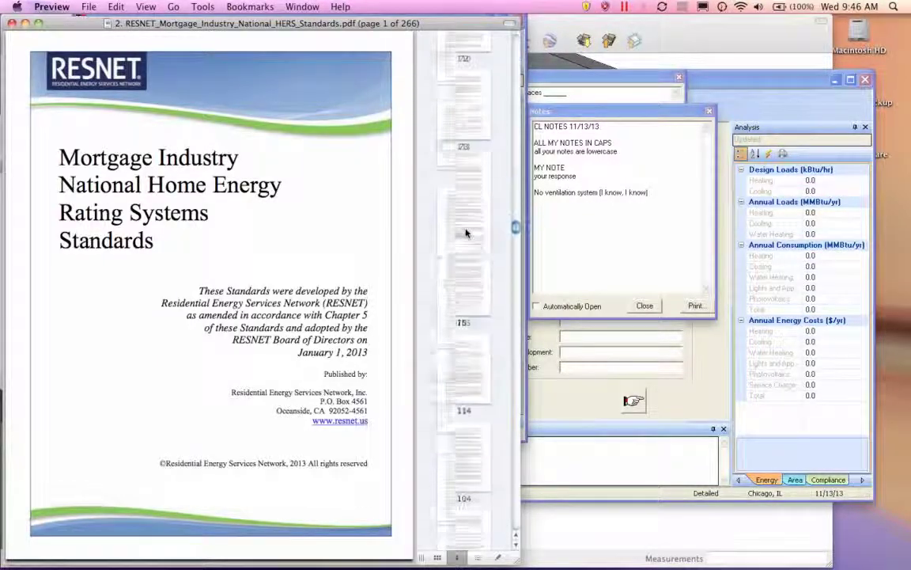
{"action": "scroll", "coordinate": [466, 231], "scroll_direction": "down", "scroll_amount": 15}
{"action": "left_click", "coordinate": [465, 115]}
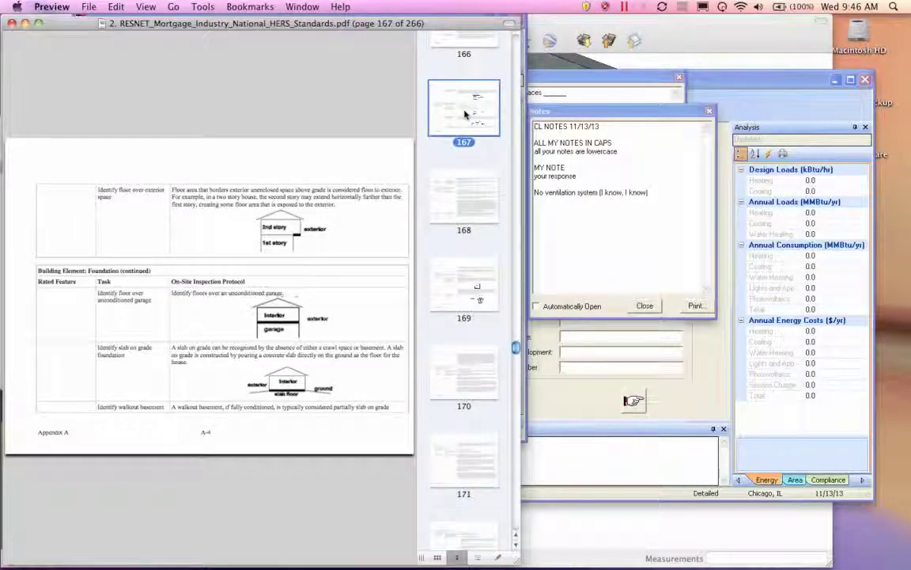
{"action": "key", "text": "Up"}
{"action": "key", "text": "Up"}
{"action": "key", "text": "Up"}
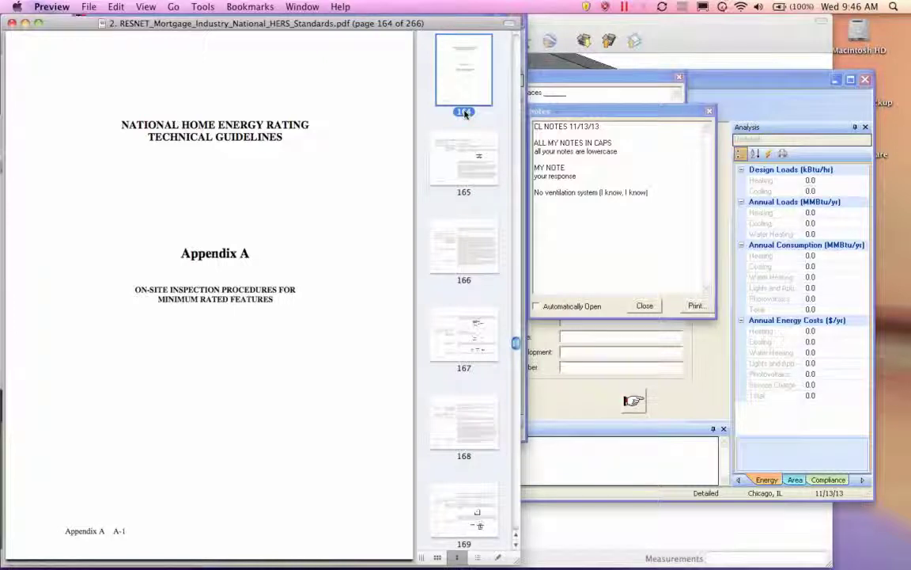
- Page through the Appendix A foundation procedures to the Walls section on page 171, and enlarge the document window
{"action": "key", "text": "Down"}
{"action": "key", "text": "Down"}
{"action": "key", "text": "Down"}
{"action": "key", "text": "Down"}
{"action": "key", "text": "Down"}
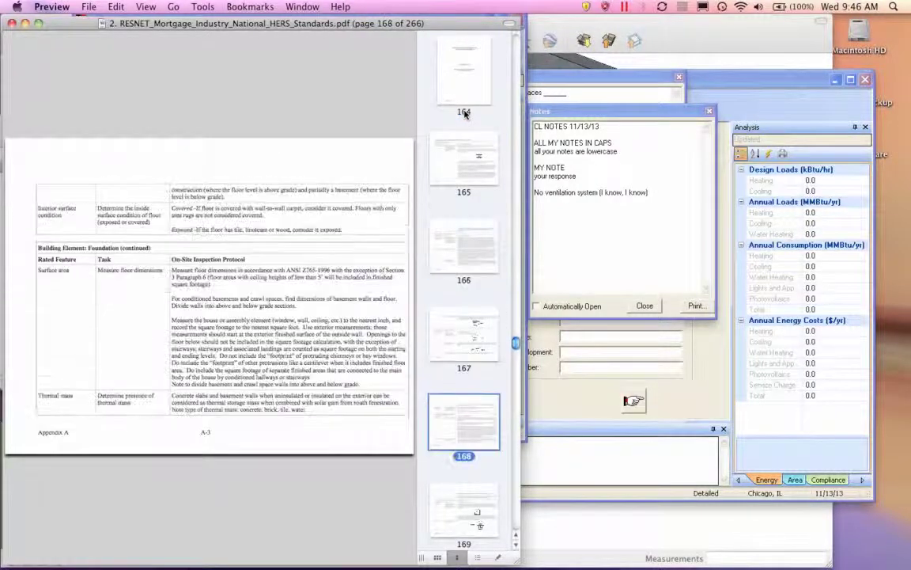
{"action": "key", "text": "Down"}
{"action": "key", "text": "Down"}
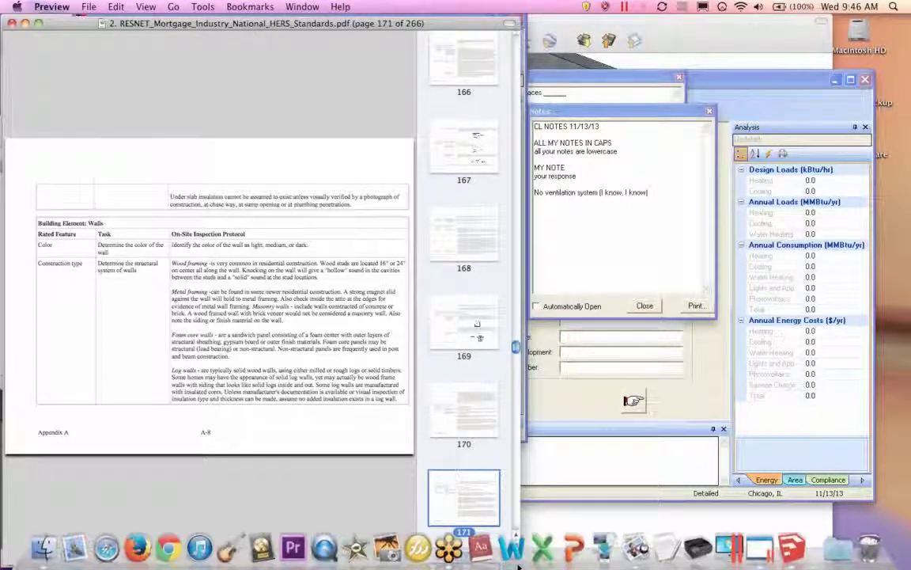
{"action": "left_click_drag", "start_coordinate": [519, 510], "coordinate": [791, 563]}
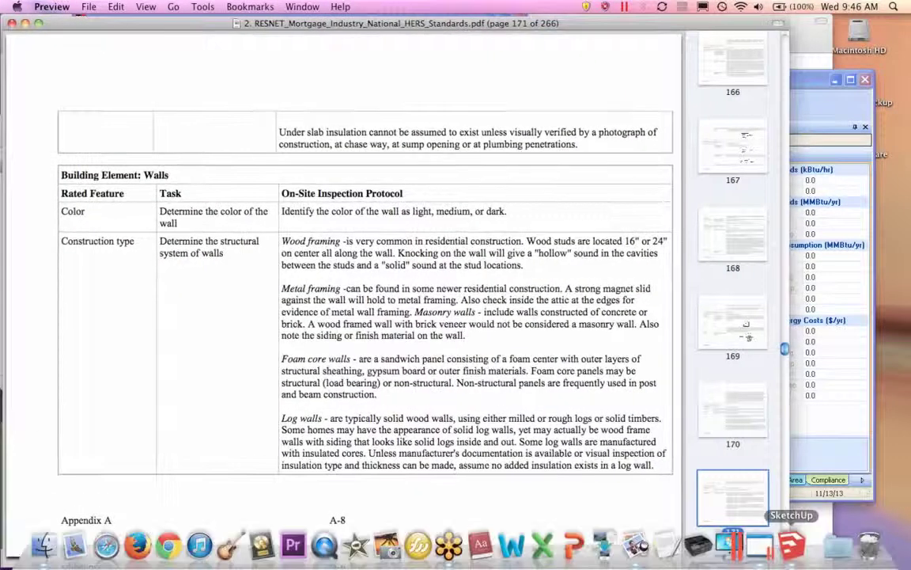
- Examine the Appendix A inspection protocols for walls, insulation grading, ceilings, doors, windows and skylights
{"action": "key", "text": "Down"}
{"action": "key", "text": "Down"}
{"action": "key", "text": "Down"}
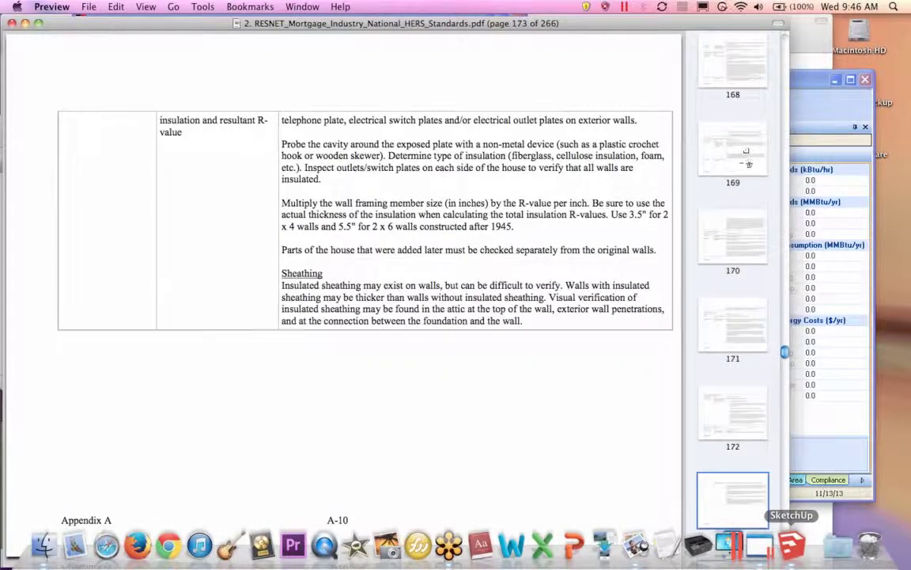
{"action": "key", "text": "Down"}
{"action": "key", "text": "Down"}
{"action": "key", "text": "Down"}
{"action": "key", "text": "Down"}
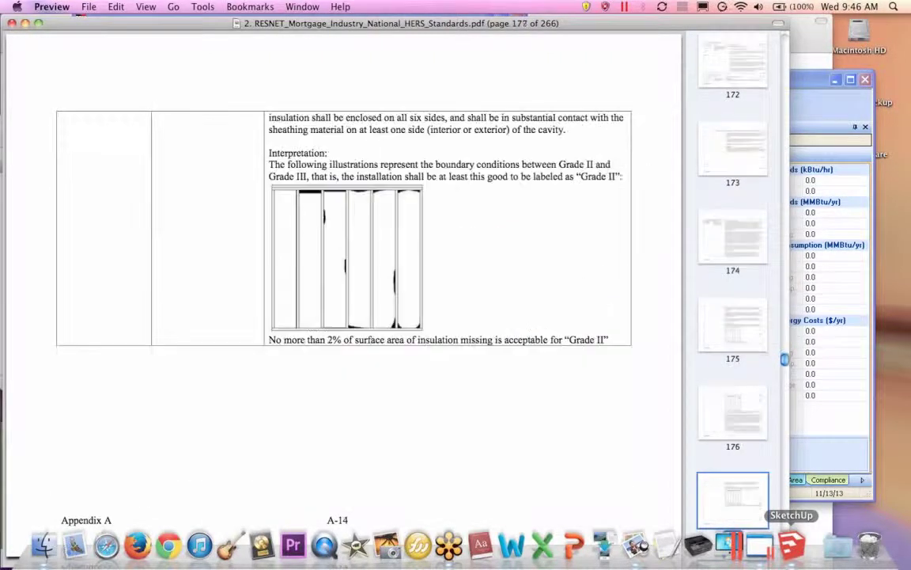
{"action": "key", "text": "Down"}
{"action": "key", "text": "Down"}
{"action": "key", "text": "Down"}
{"action": "key", "text": "Down"}
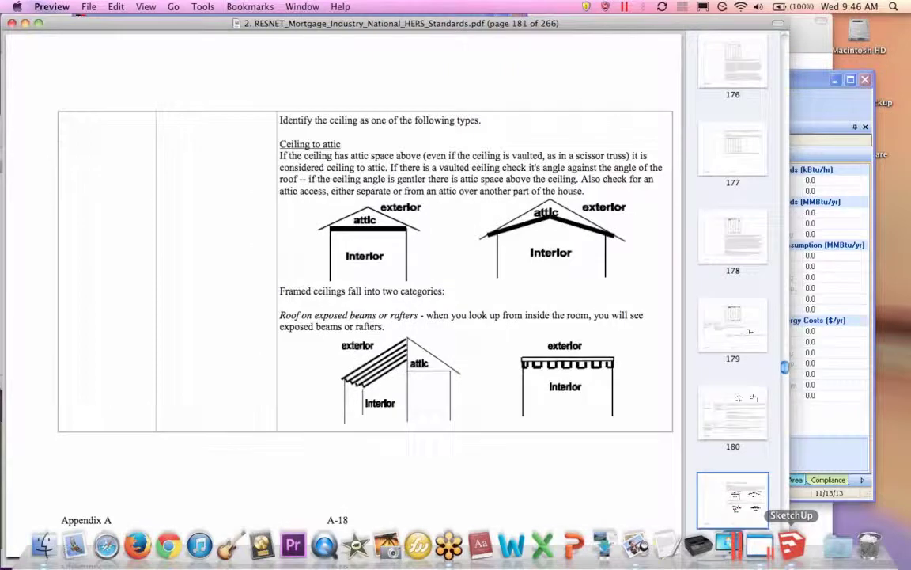
{"action": "key", "text": "Down"}
{"action": "key", "text": "Down"}
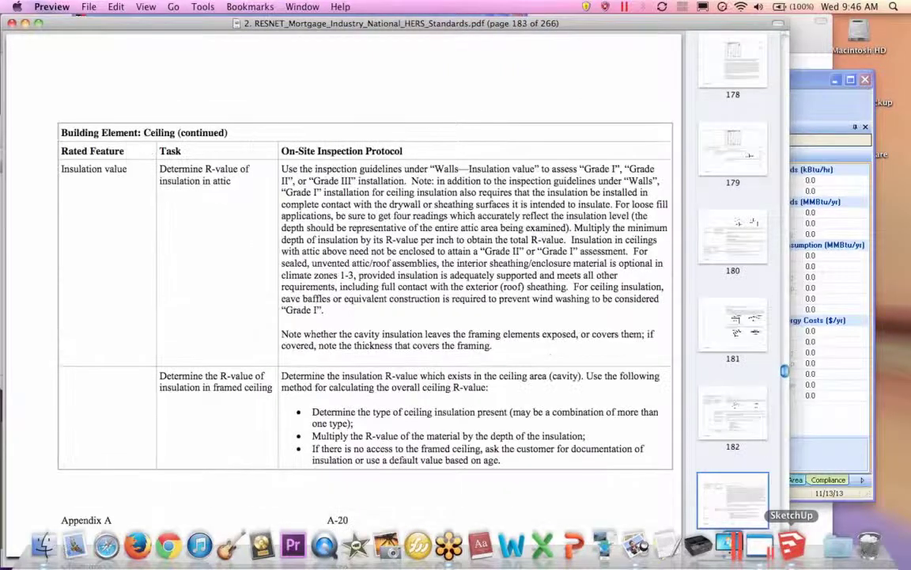
{"action": "key", "text": "Down"}
{"action": "key", "text": "Down"}
{"action": "key", "text": "Down"}
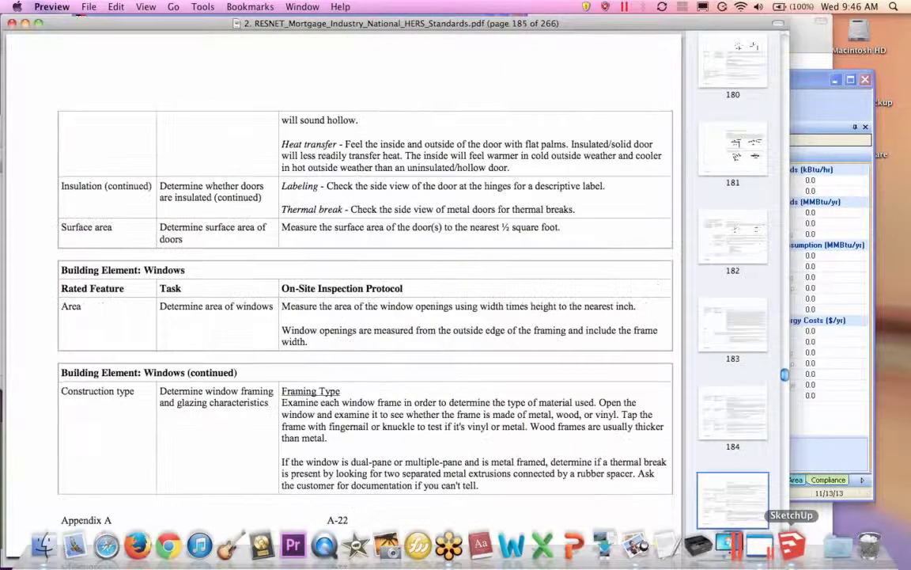
{"action": "key", "text": "Down"}
{"action": "key", "text": "Down"}
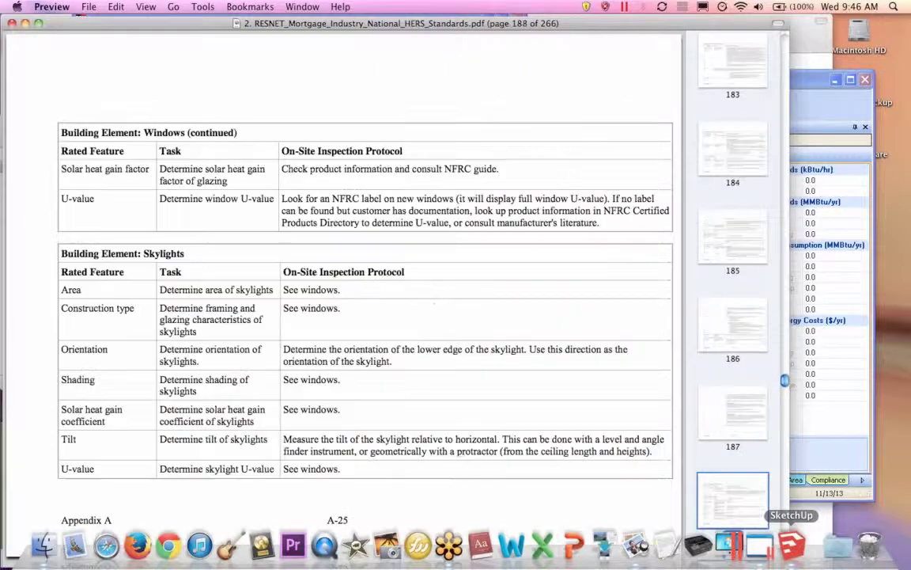
- Examine the protocols for air leakage, heating and cooling, domestic hot water and solar systems through the last page of Appendix A
{"action": "key", "text": "Down"}
{"action": "key", "text": "Down"}
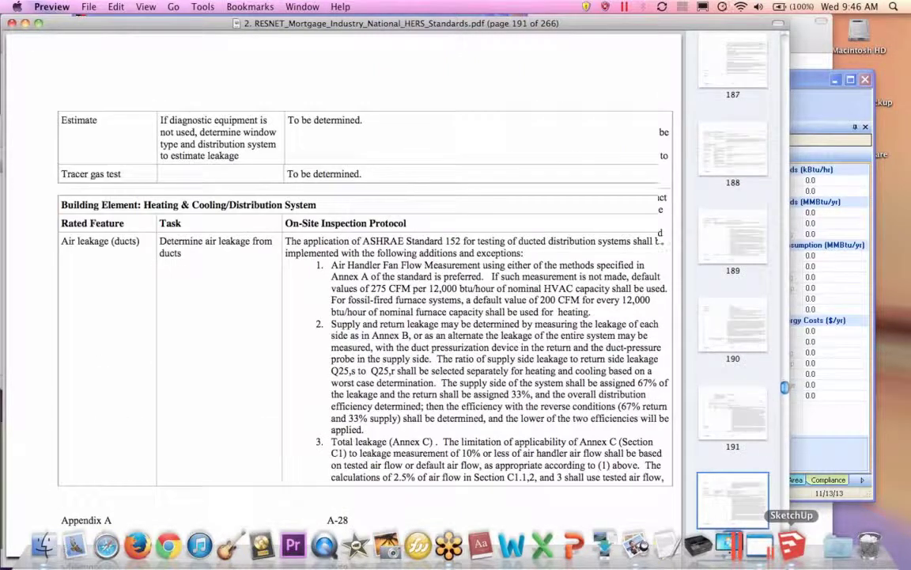
{"action": "key", "text": "Down"}
{"action": "key", "text": "Down"}
{"action": "key", "text": "Down"}
{"action": "key", "text": "Down"}
{"action": "key", "text": "Down"}
{"action": "key", "text": "Down"}
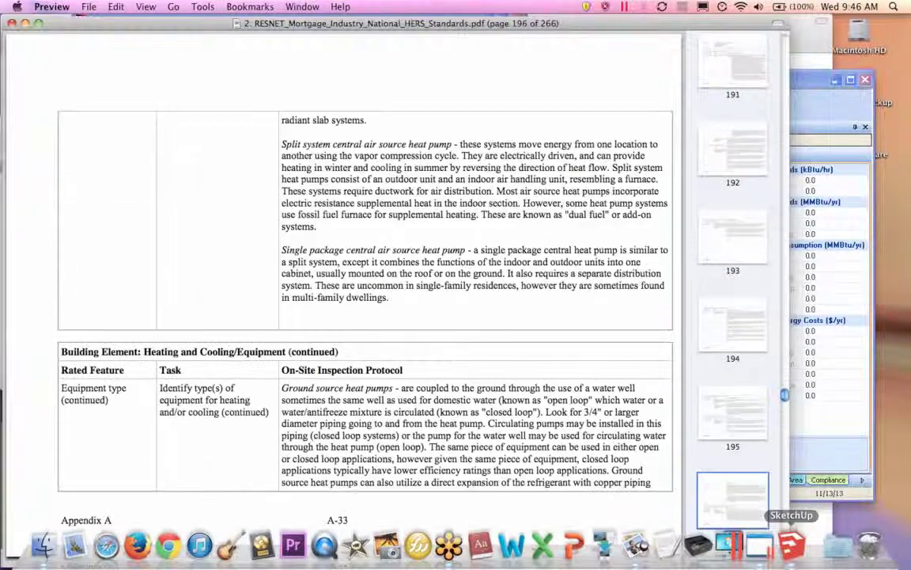
{"action": "key", "text": "Down"}
{"action": "key", "text": "Down"}
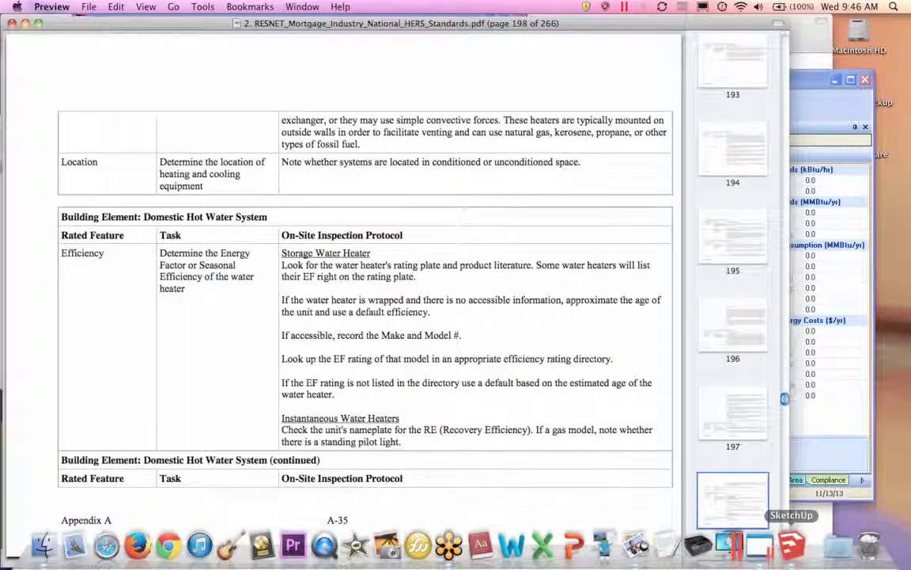
{"action": "key", "text": "Down"}
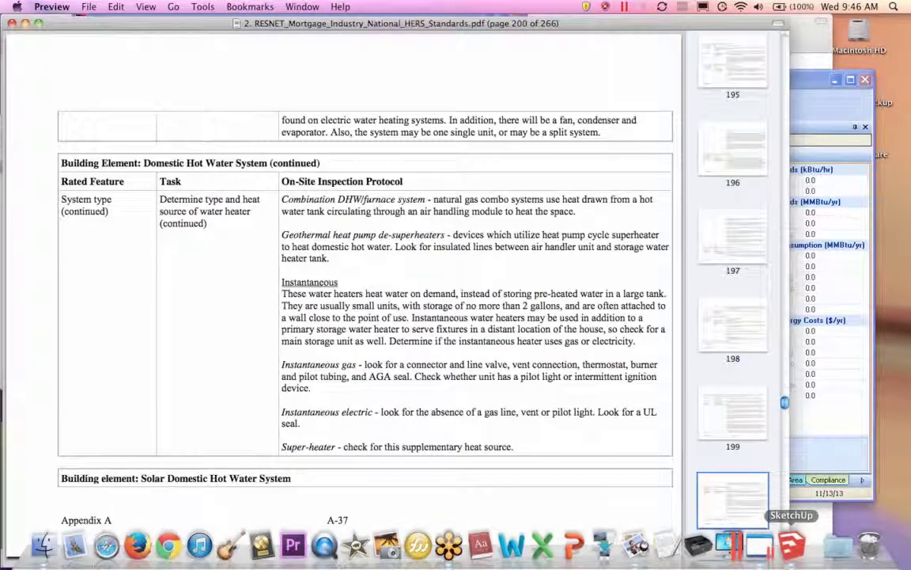
{"action": "key", "text": "Down"}
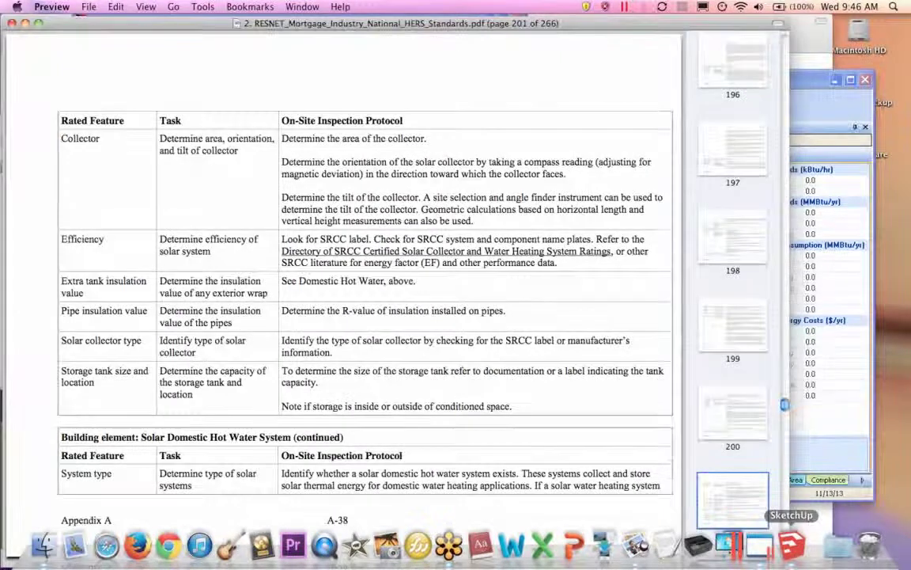
{"action": "key", "text": "Down"}
{"action": "key", "text": "Down"}
{"action": "key", "text": "Down"}
{"action": "key", "text": "Down"}
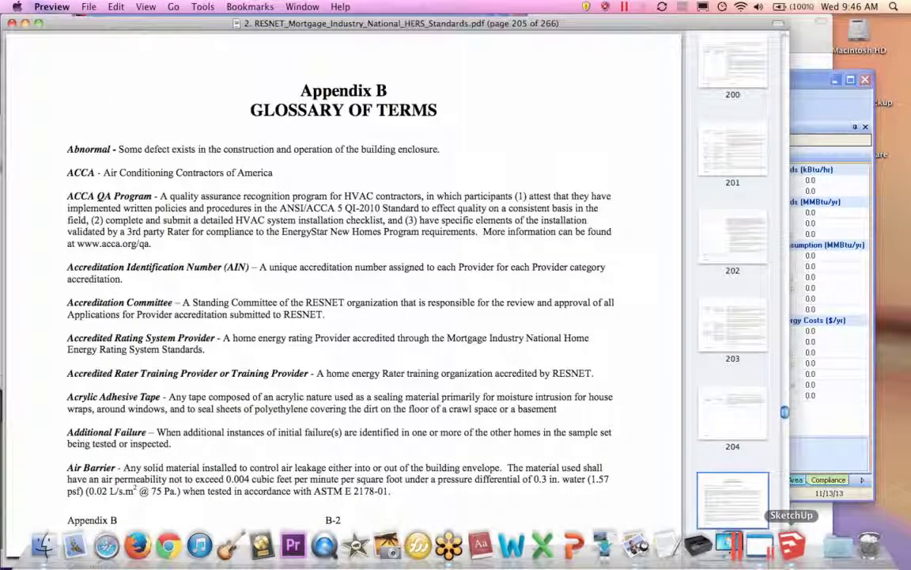
{"action": "key", "text": "Up"}
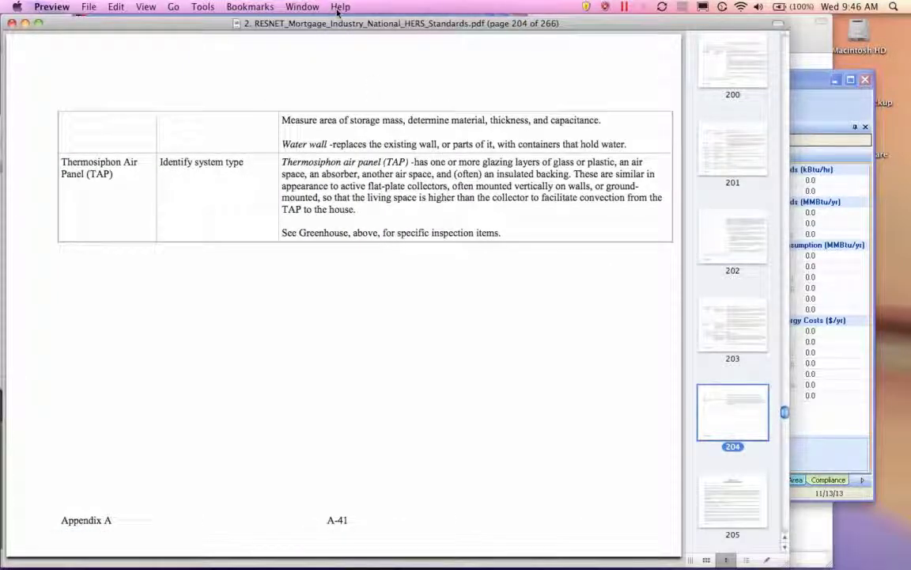
- Minimize the standards PDF and the Finder window, and switch back to the MODEL HOME file in REM/Rate
{"action": "double_click", "coordinate": [306, 23]}
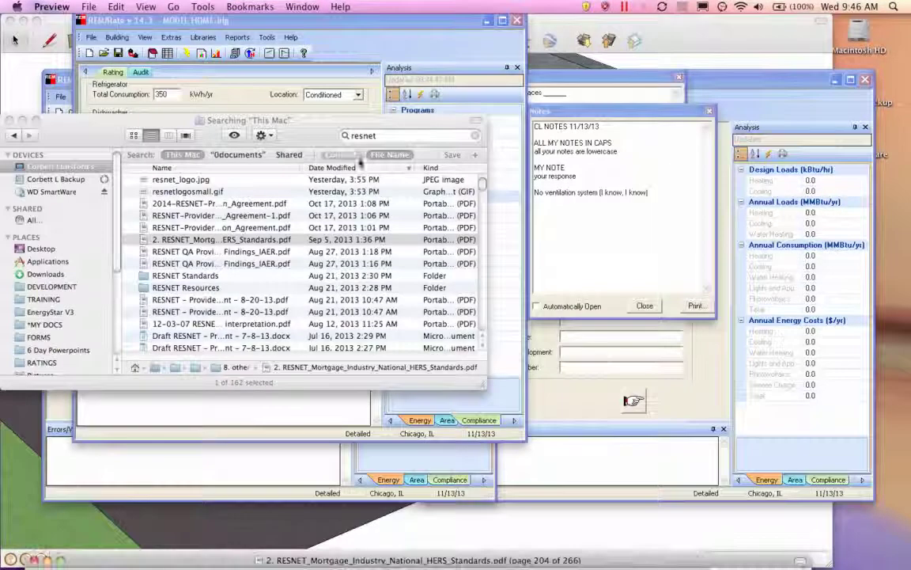
{"action": "left_click", "coordinate": [300, 132]}
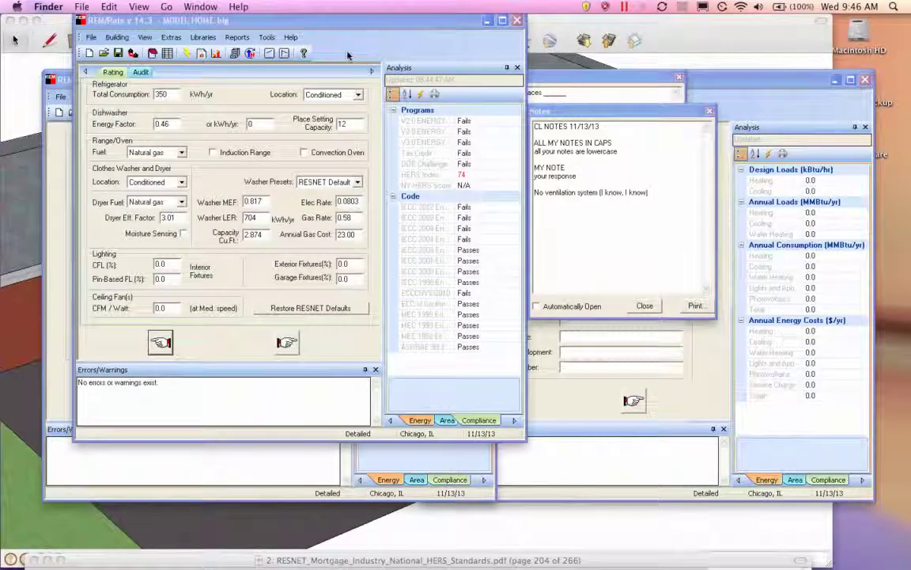
{"action": "left_click", "coordinate": [345, 30]}
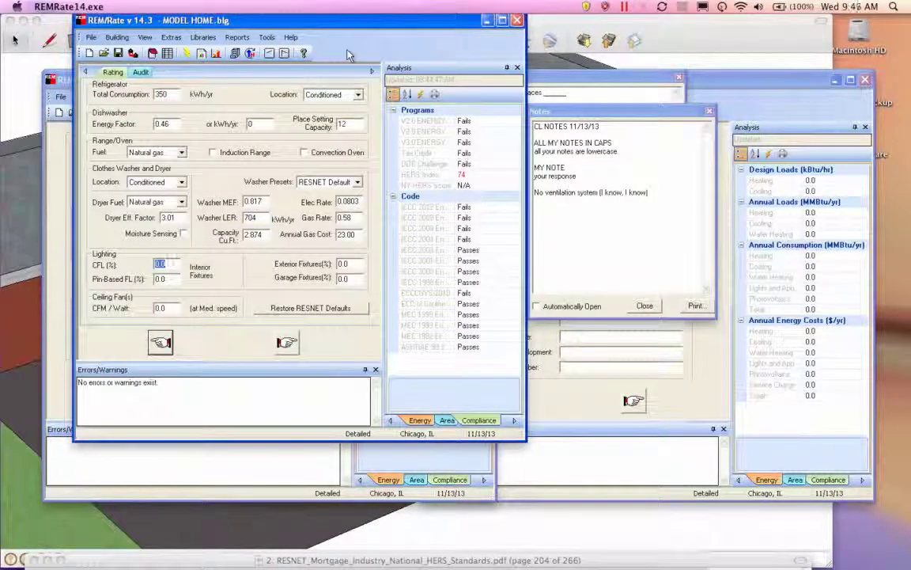
{"action": "left_click_drag", "start_coordinate": [307, 27], "coordinate": [306, 78]}
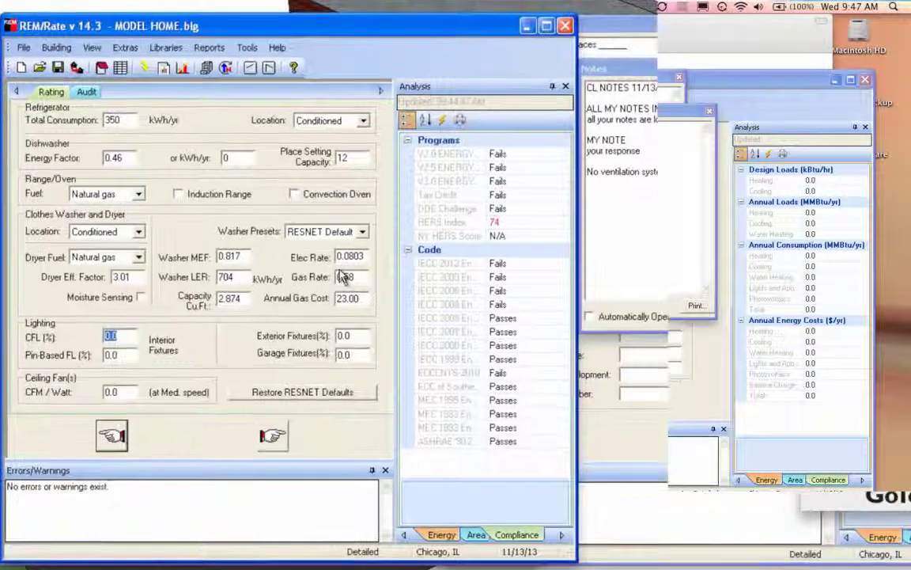
- Enter 30 as the interior CFL percentage, and set it back to 0
{"action": "type", "text": "30"}
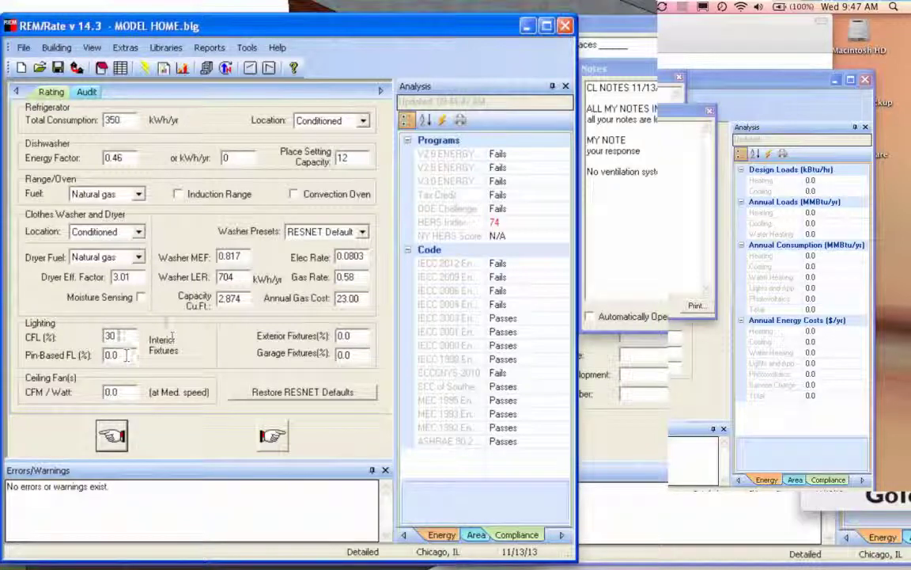
{"action": "key", "text": "BackSpace"}
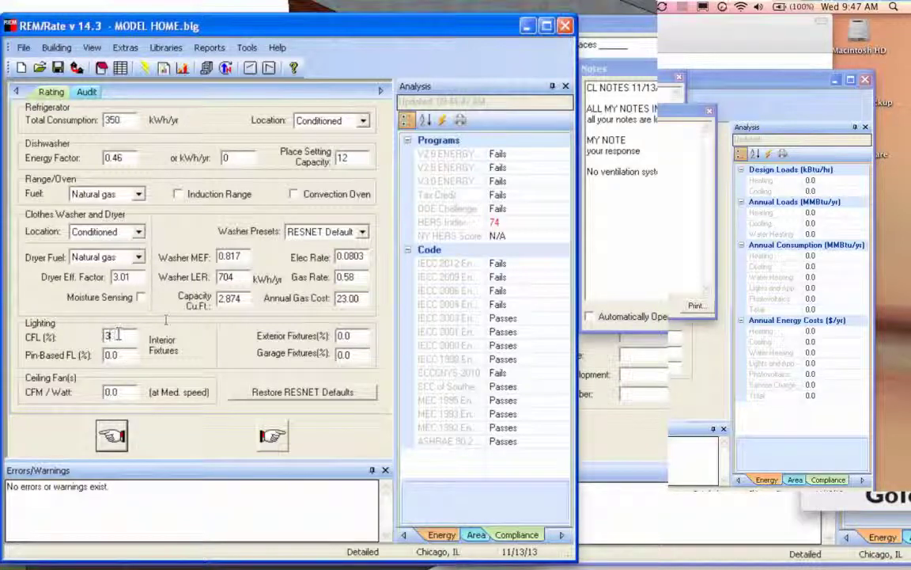
{"action": "type", "text": "0"}
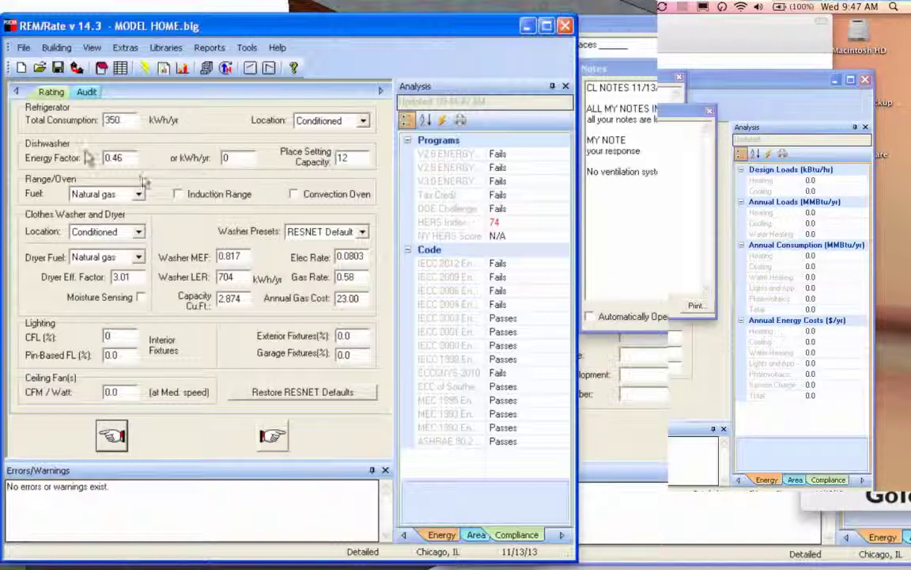
- Set the dishwasher's energy factor to 0 and its place setting capacity to 1
{"action": "left_click", "coordinate": [231, 158]}
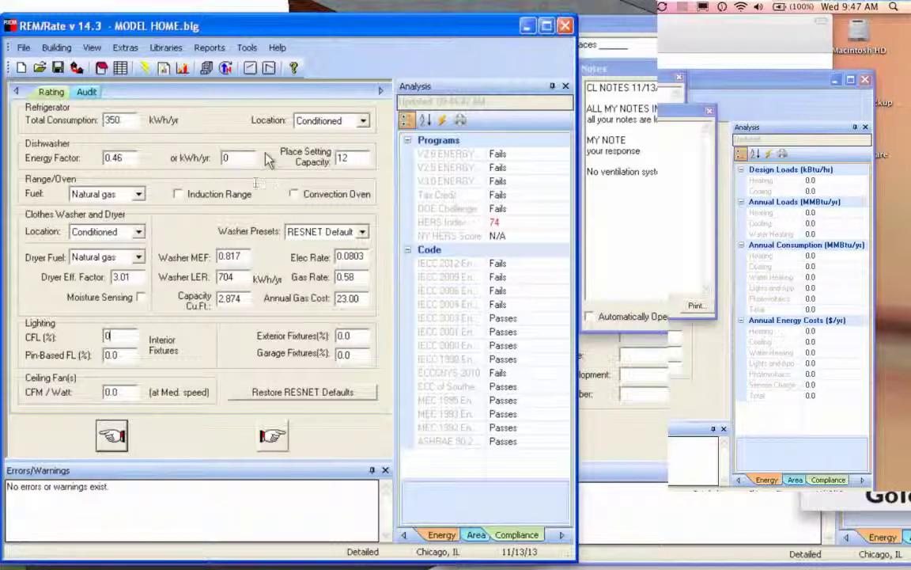
{"action": "key", "text": "Tab"}
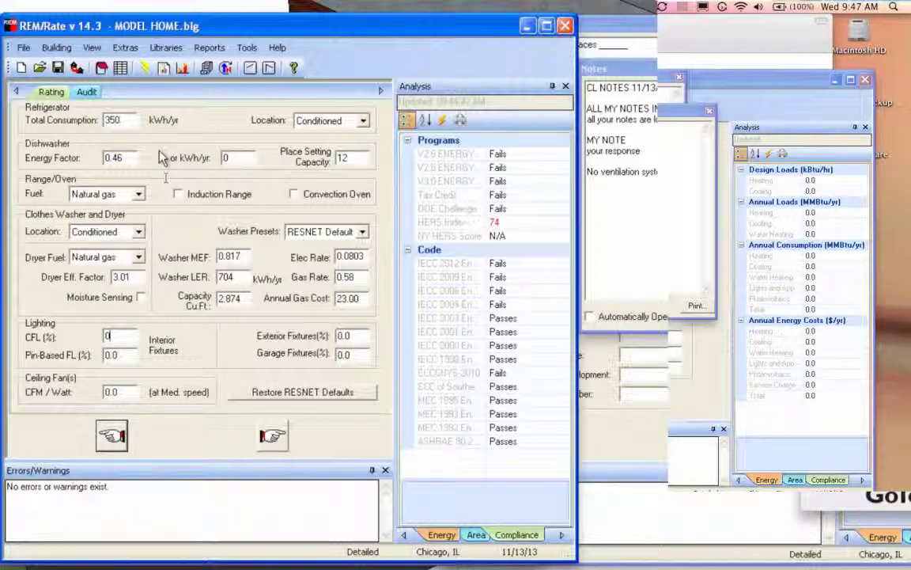
{"action": "key", "text": "Tab"}
{"action": "type", "text": "0"}
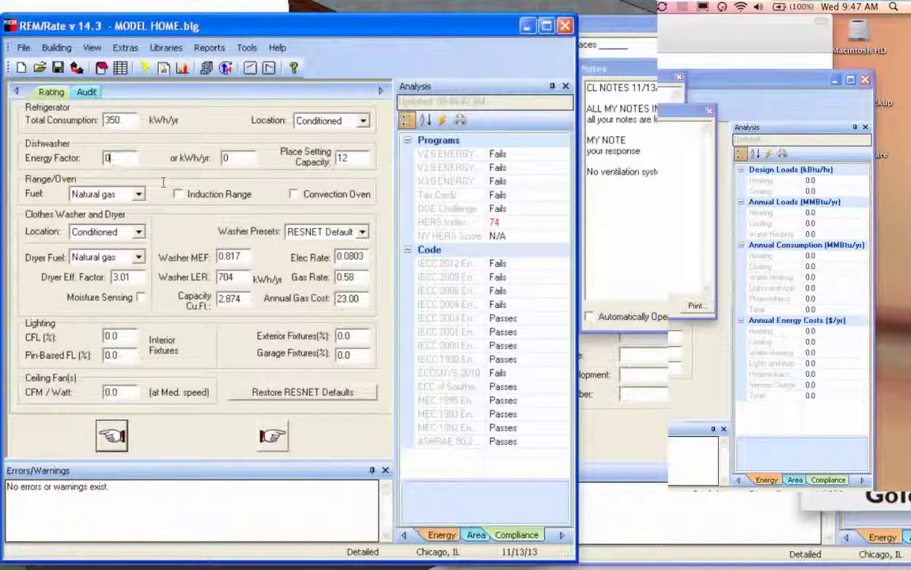
{"action": "key", "text": "shift+Tab"}
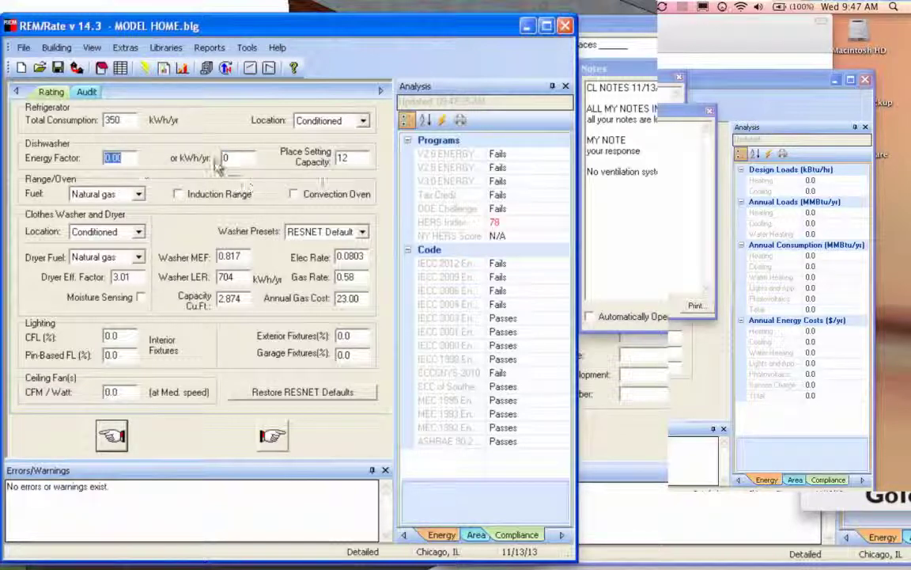
{"action": "key", "text": "Tab"}
{"action": "key", "text": "Tab"}
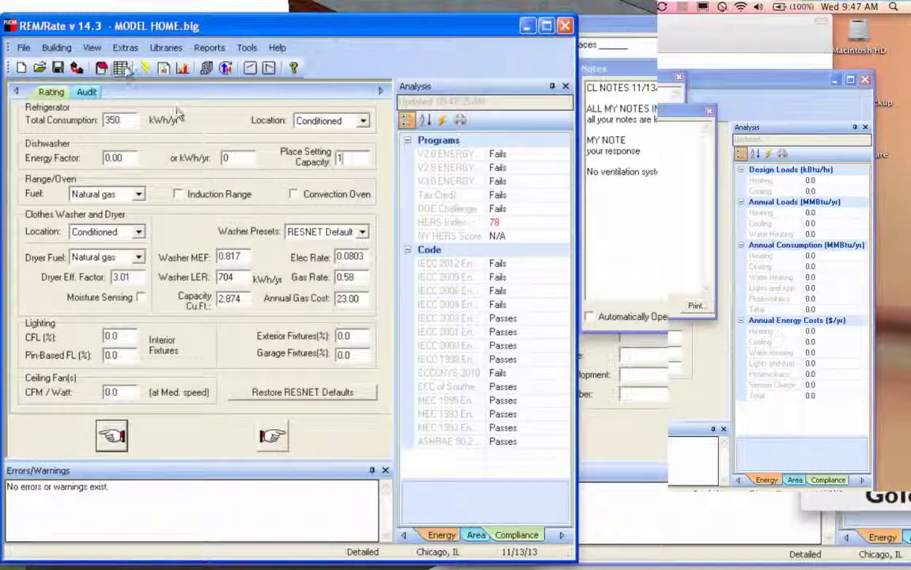
- Try dishwasher energy factors of 12 and 1, and clear the value again
{"action": "double_click", "coordinate": [115, 158]}
{"action": "type", "text": "12"}
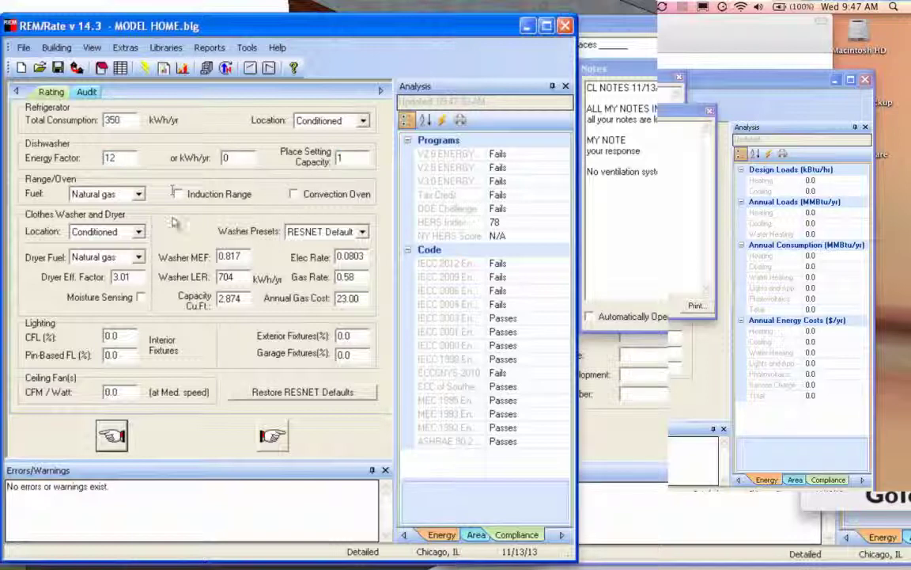
{"action": "key", "text": "Return"}
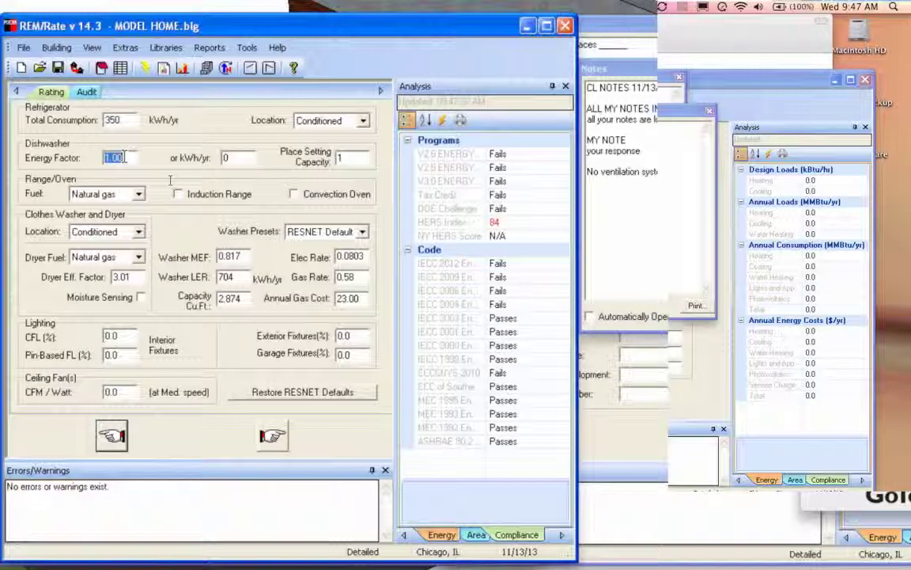
{"action": "type", "text": "1.99"}
{"action": "key", "text": "Return"}
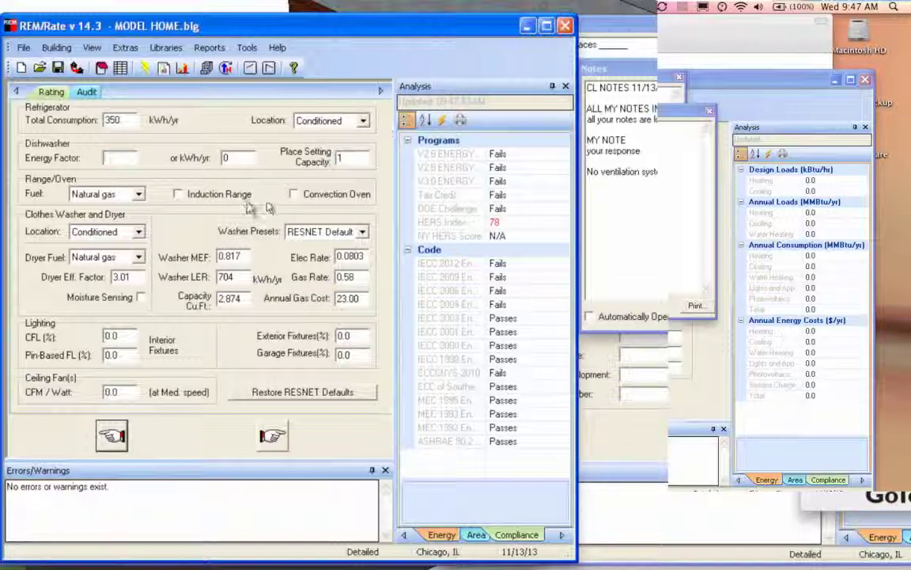
- Open the help topic on Lights and Appliances Inputs and examine its explanation of the dishwasher energy factor
{"action": "left_click", "coordinate": [294, 68]}
{"action": "left_click", "coordinate": [303, 107]}
{"action": "scroll", "coordinate": [407, 285], "scroll_direction": "down", "scroll_amount": 10}
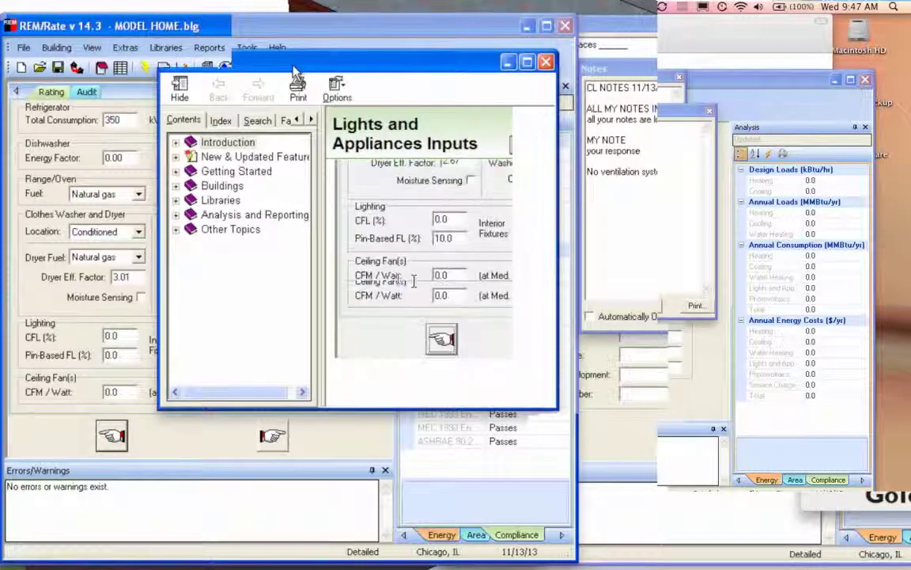
{"action": "scroll", "coordinate": [406, 285], "scroll_direction": "up", "scroll_amount": 5}
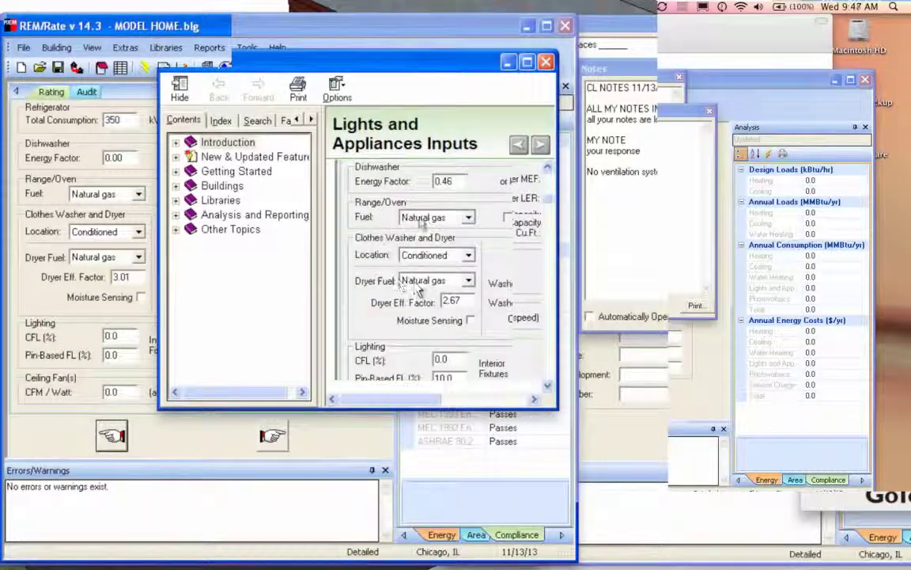
{"action": "scroll", "coordinate": [439, 265], "scroll_direction": "down", "scroll_amount": 4}
{"action": "scroll", "coordinate": [357, 247], "scroll_direction": "down", "scroll_amount": 6}
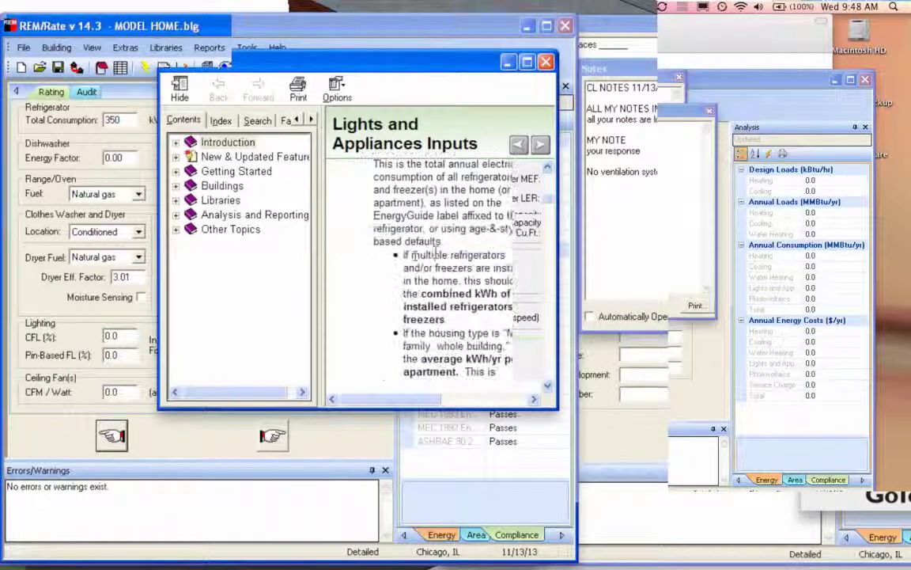
{"action": "scroll", "coordinate": [437, 259], "scroll_direction": "down", "scroll_amount": 8}
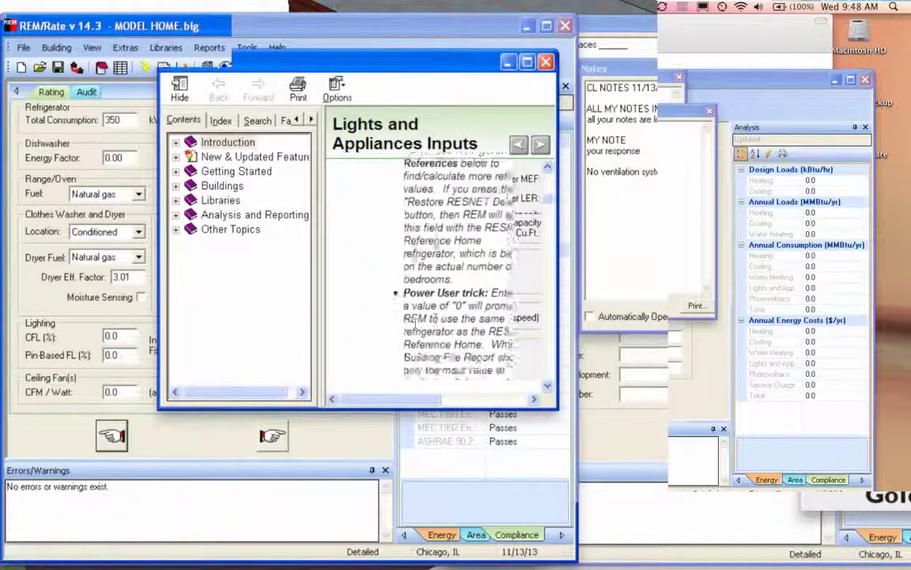
{"action": "scroll", "coordinate": [437, 261], "scroll_direction": "down", "scroll_amount": 5}
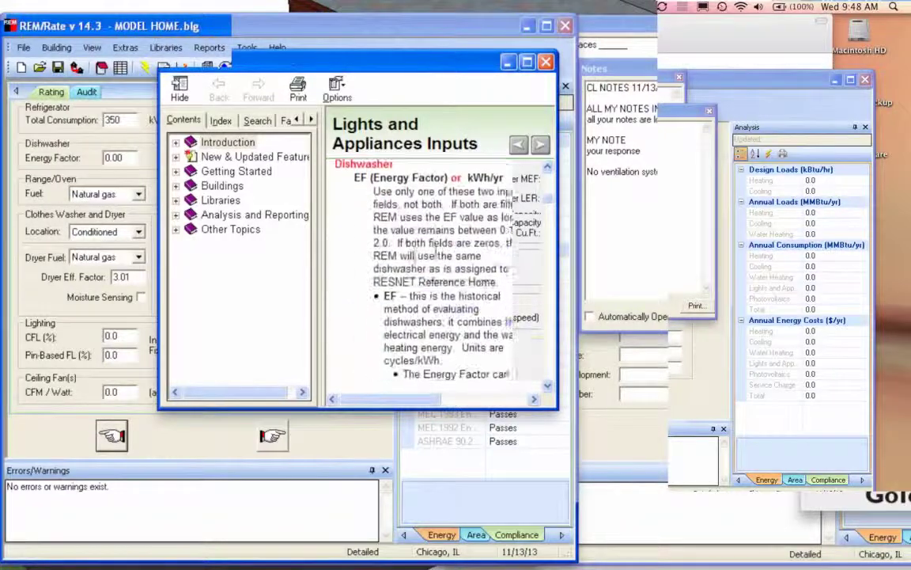
{"action": "scroll", "coordinate": [434, 249], "scroll_direction": "up", "scroll_amount": 3}
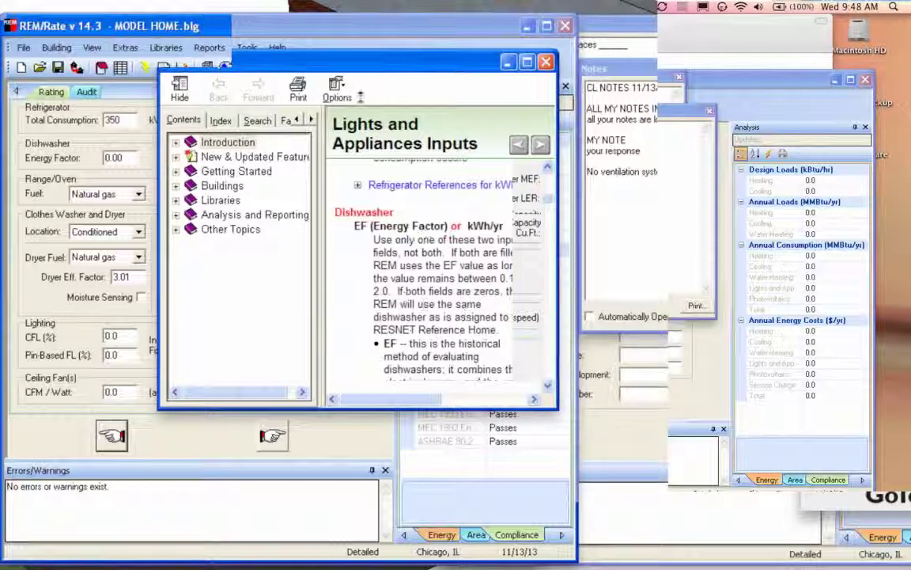
- Try dishwasher energy factors of 0.4 and 0.70 to test the rating, and set the value back to 0
{"action": "left_click", "coordinate": [117, 158]}
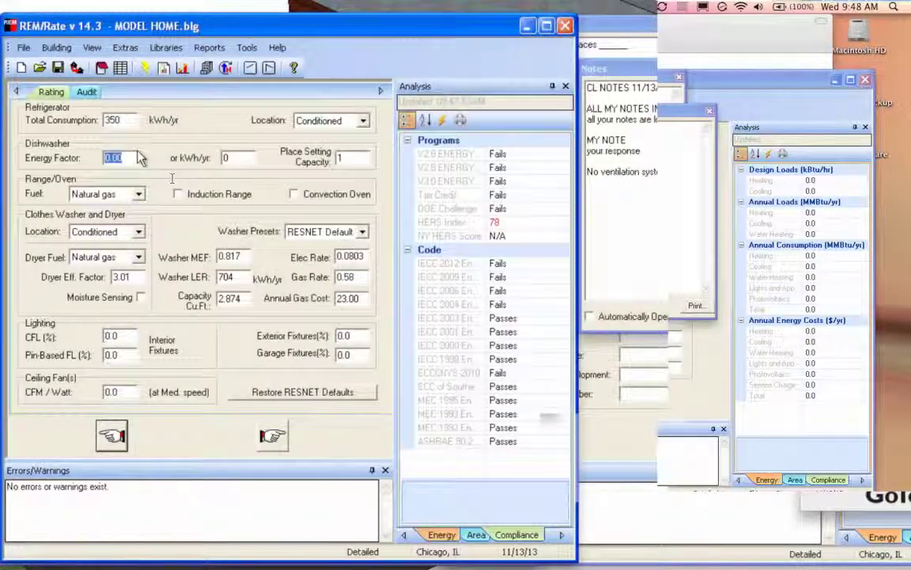
{"action": "type", "text": "1"}
{"action": "type", "text": "4"}
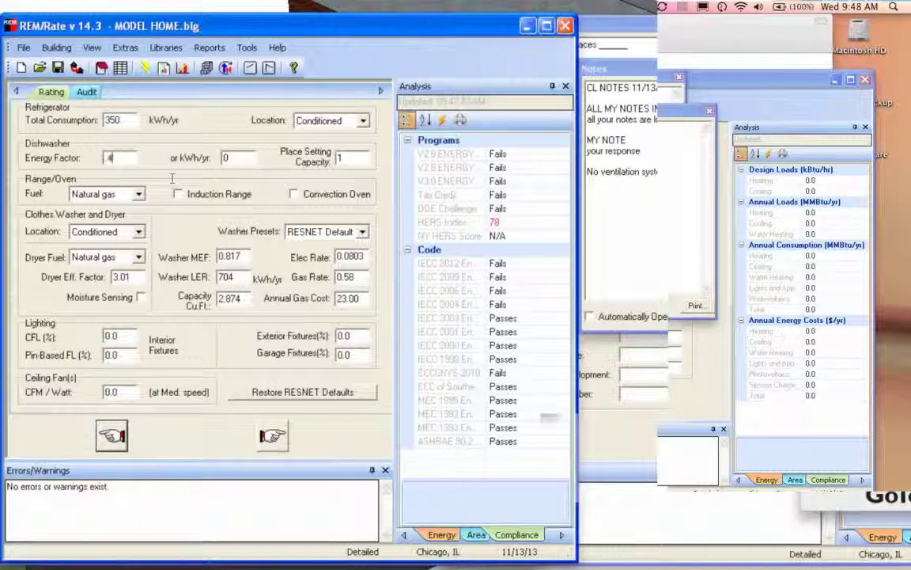
{"action": "left_click", "coordinate": [145, 68]}
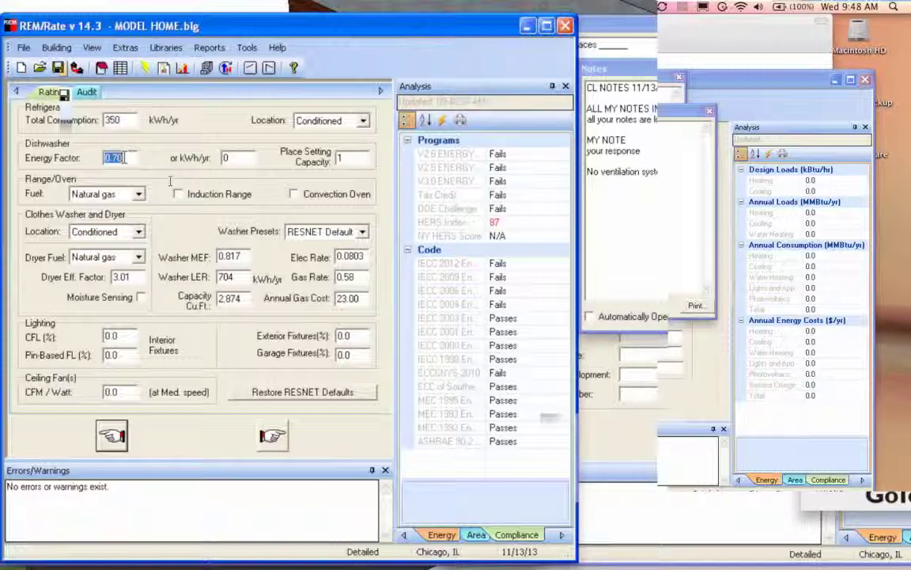
{"action": "key", "text": "BackSpace"}
{"action": "left_click", "coordinate": [77, 68]}
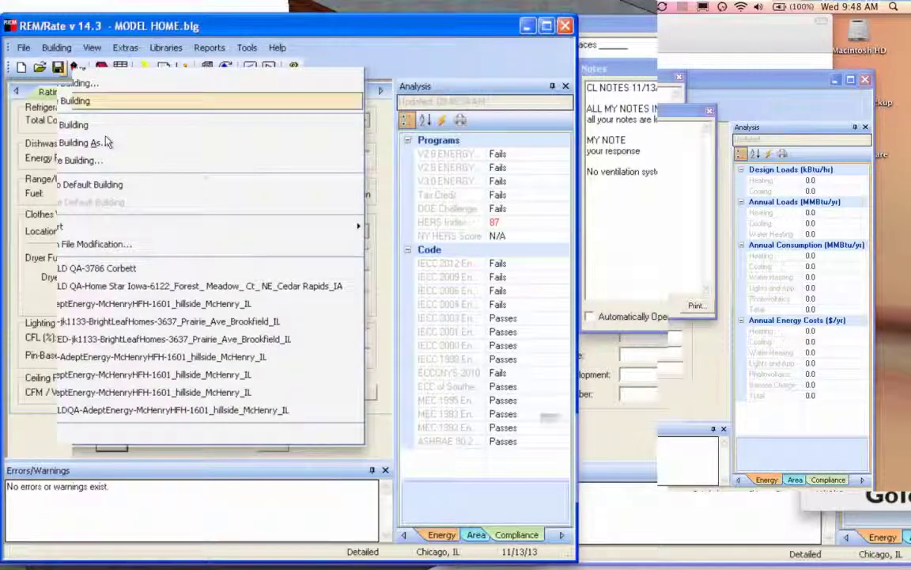
{"action": "left_click", "coordinate": [400, 107]}
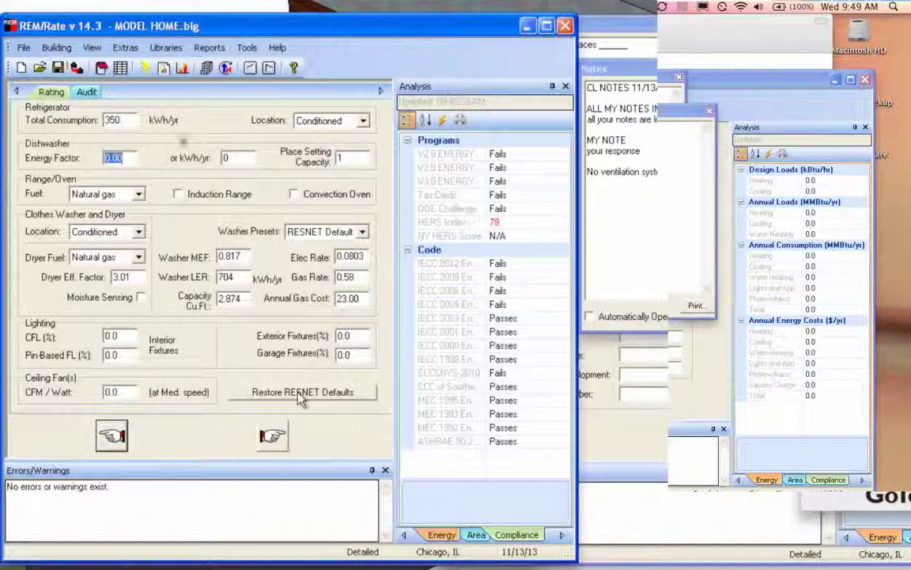
- Advance to the mandatory requirements page and certify the home for the 2012 IECC and 2009 IECC requirements
{"action": "left_click", "coordinate": [86, 93]}
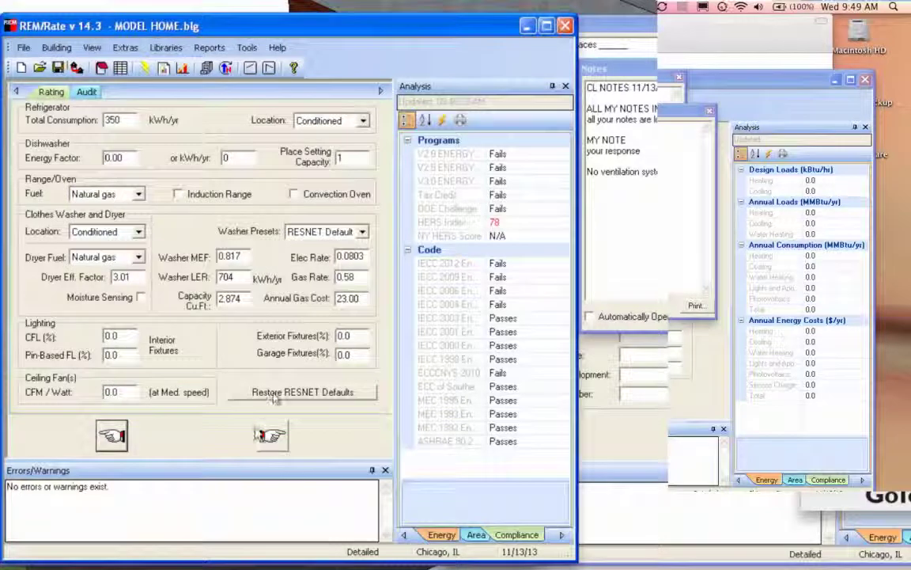
{"action": "left_click", "coordinate": [273, 435]}
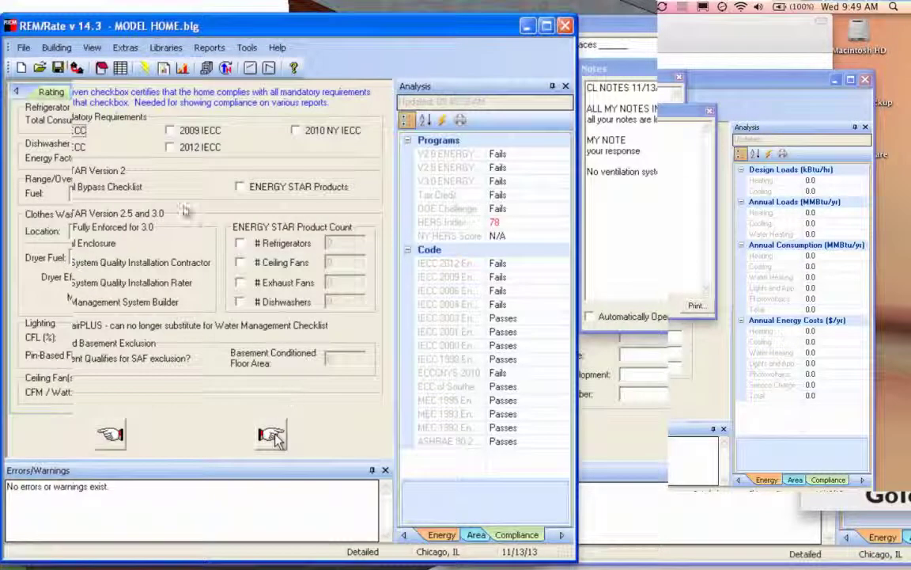
{"action": "left_click", "coordinate": [170, 147]}
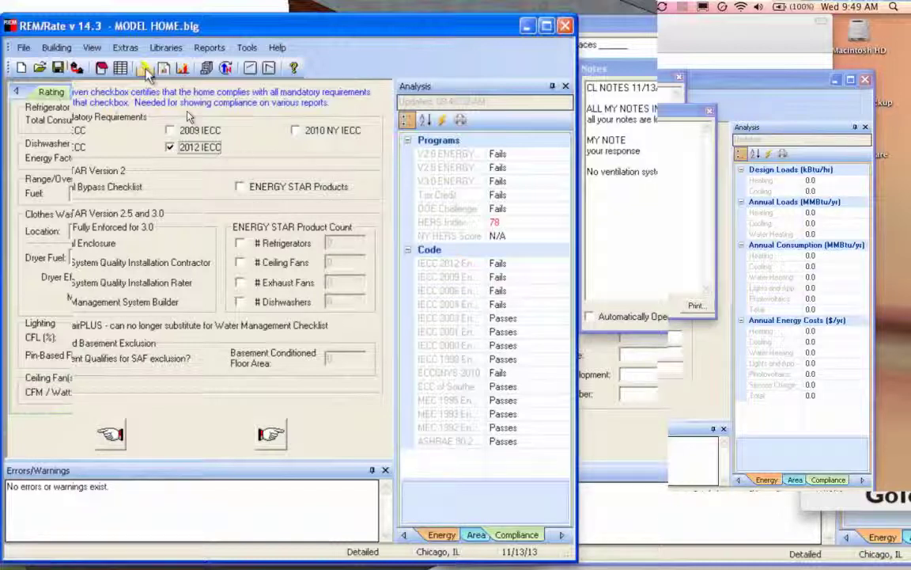
{"action": "left_click", "coordinate": [170, 130]}
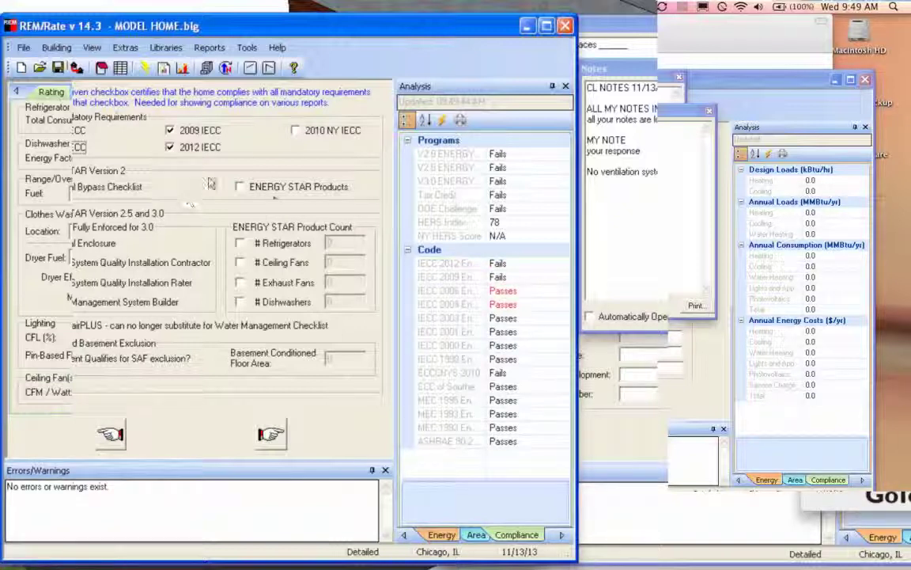
- Open the new report selection, choose 1 Building Reports, and remove Economic Summary from the selected reports
{"action": "left_click", "coordinate": [205, 68]}
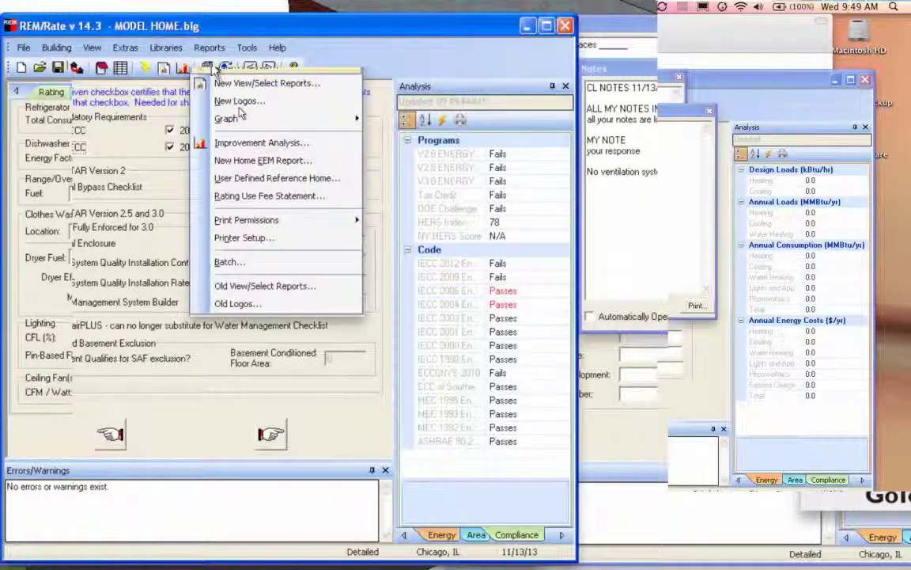
{"action": "left_click", "coordinate": [221, 84]}
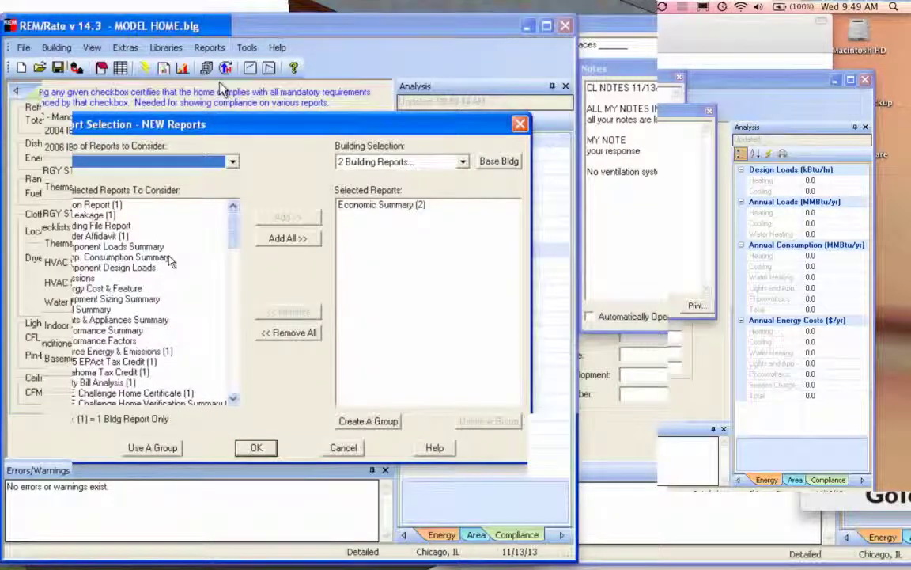
{"action": "left_click", "coordinate": [372, 162]}
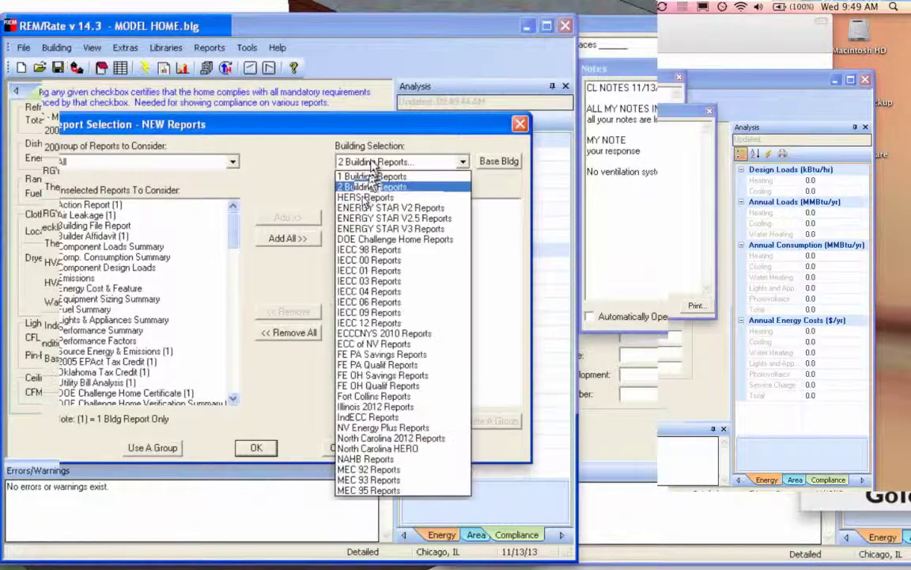
{"action": "left_click", "coordinate": [372, 174]}
{"action": "left_click", "coordinate": [369, 207]}
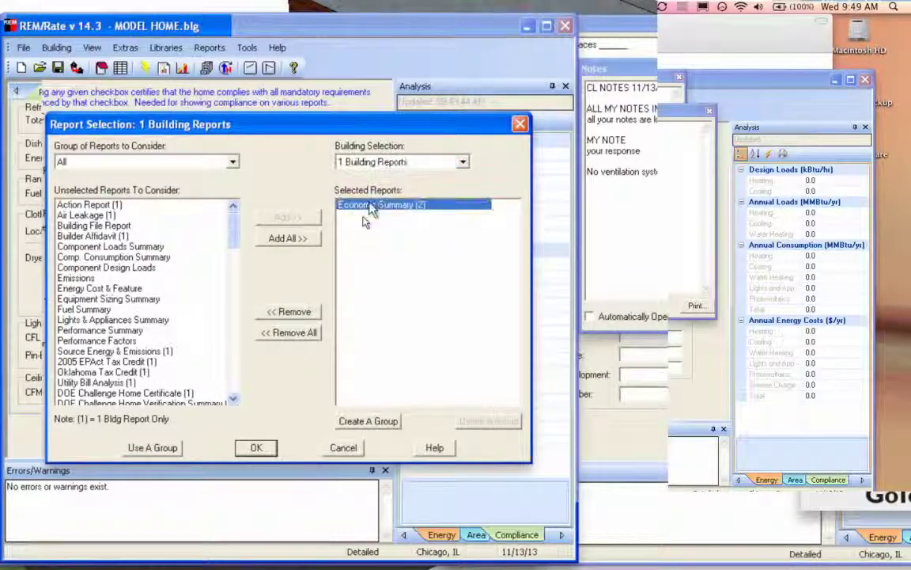
{"action": "left_click", "coordinate": [292, 311]}
- Add the Illinois Performance report to the selected reports and generate it for viewing
{"action": "left_click", "coordinate": [190, 351]}
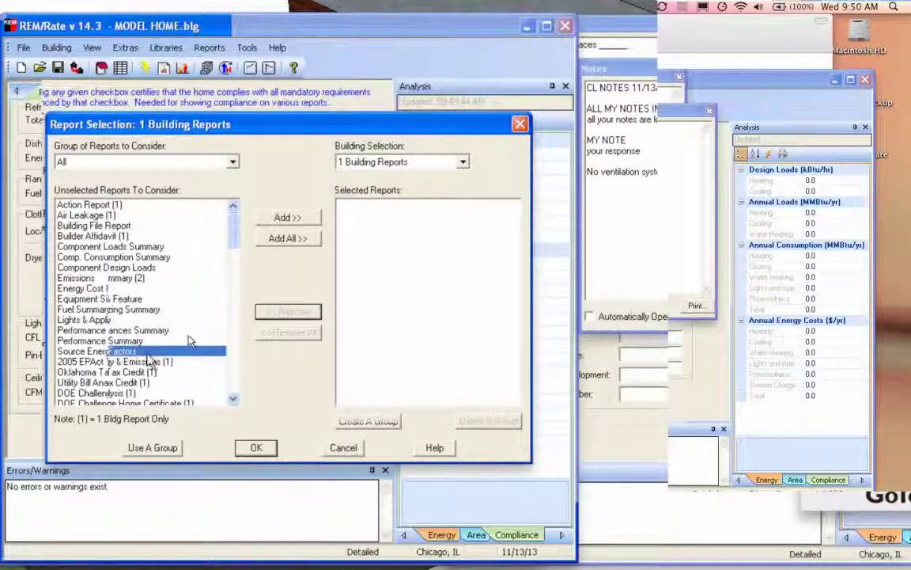
{"action": "left_click", "coordinate": [235, 390]}
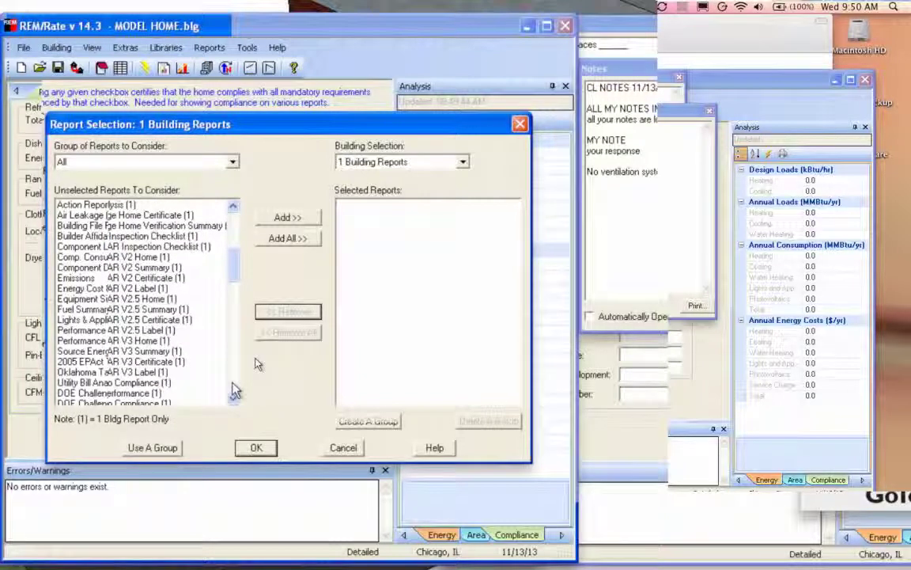
{"action": "left_click", "coordinate": [235, 391]}
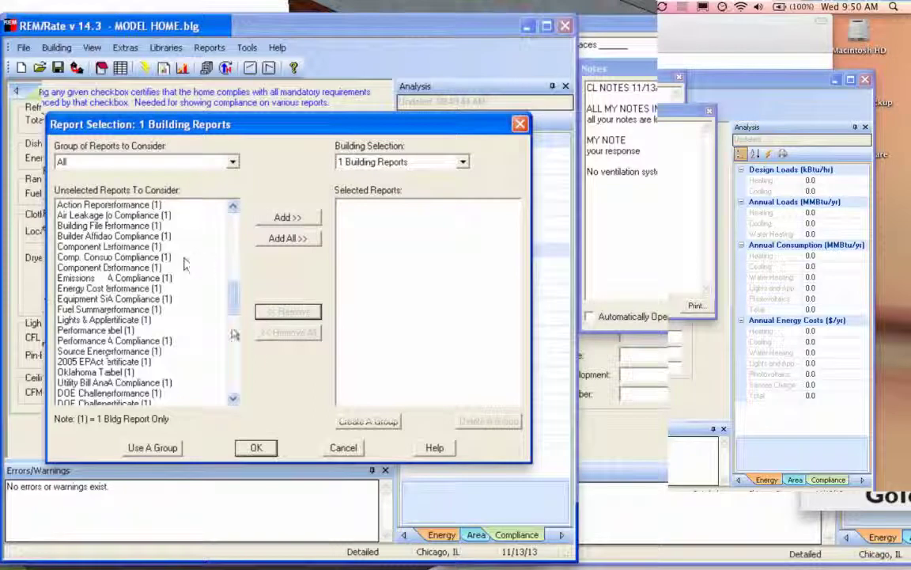
{"action": "left_click", "coordinate": [234, 380]}
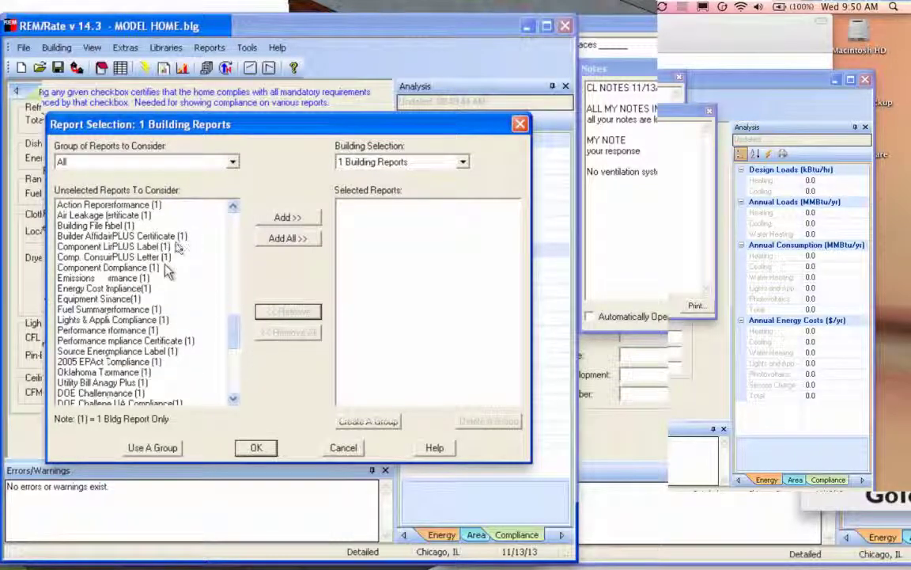
{"action": "left_click", "coordinate": [162, 299]}
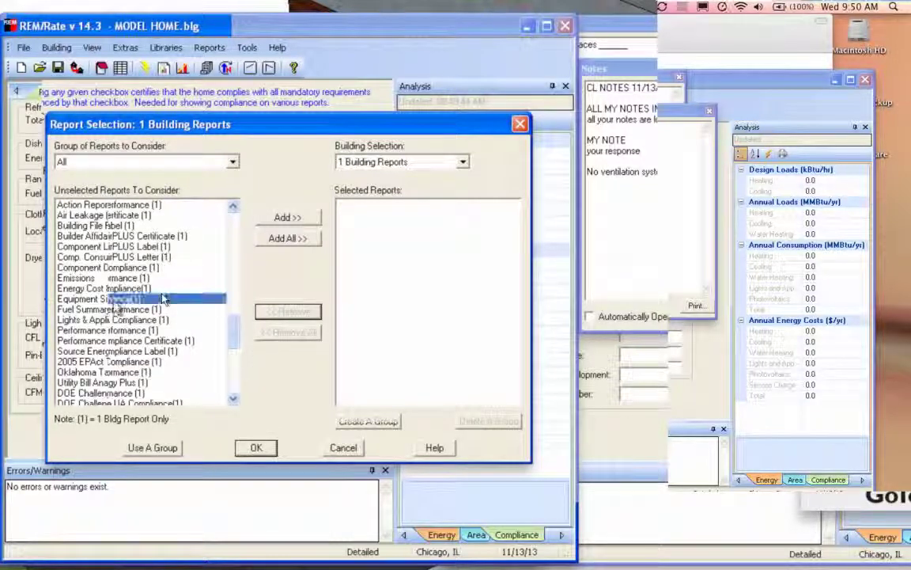
{"action": "left_click", "coordinate": [288, 219]}
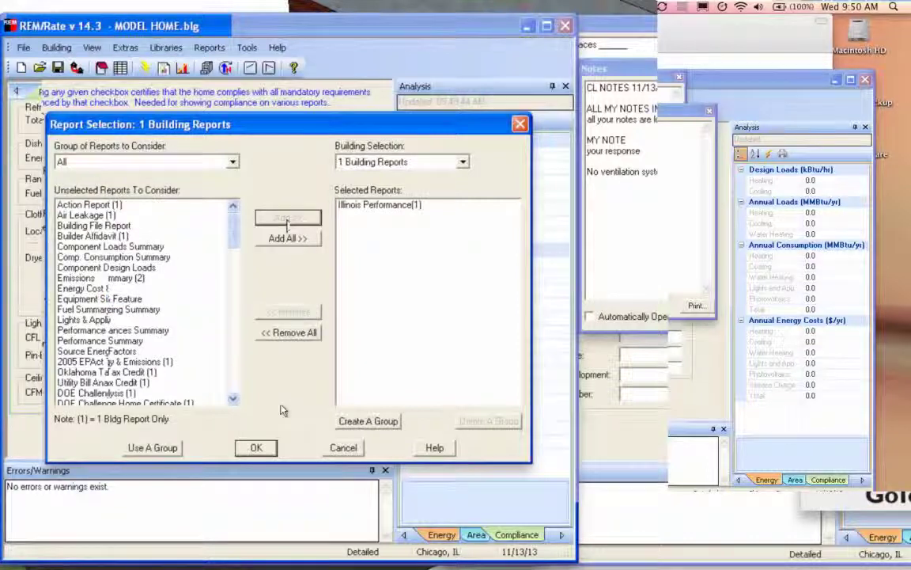
{"action": "left_click", "coordinate": [256, 448]}
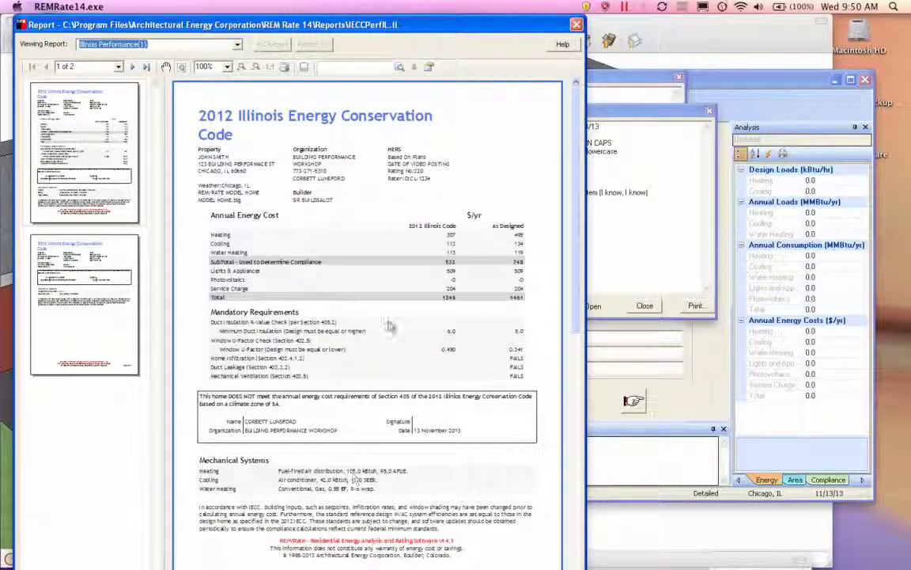
{"action": "mouse_move", "coordinate": [328, 565]}
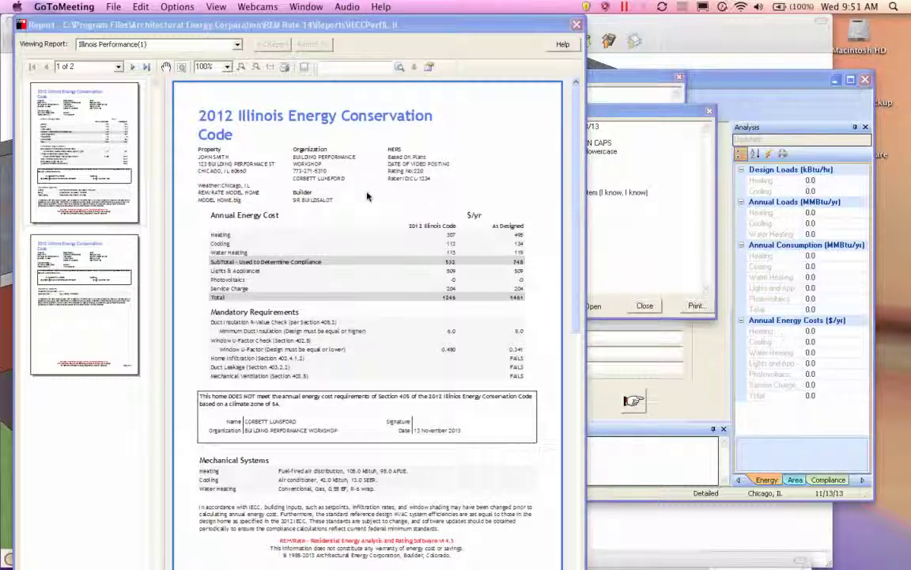
- Review the 2012 Illinois Energy Conservation Code performance report and close it
{"action": "left_click", "coordinate": [450, 26]}
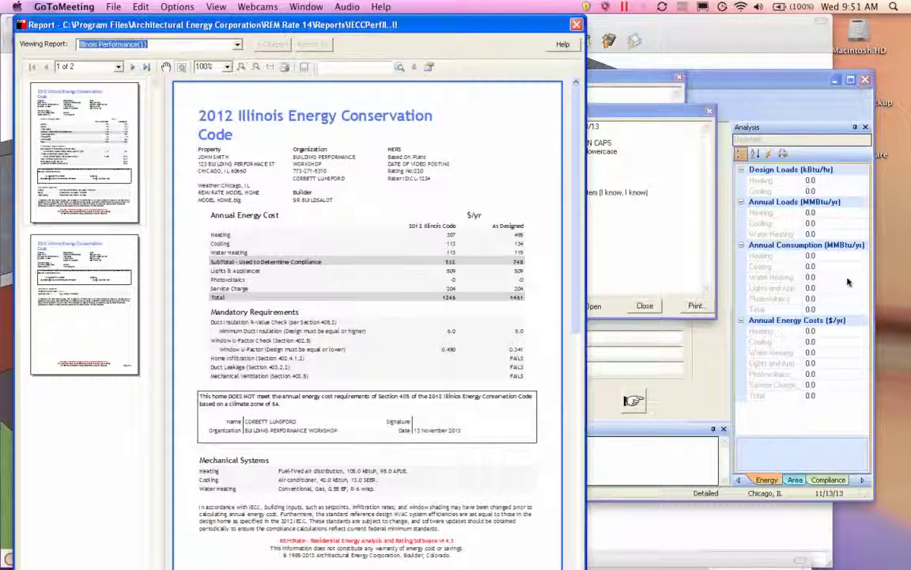
{"action": "left_click", "coordinate": [752, 237]}
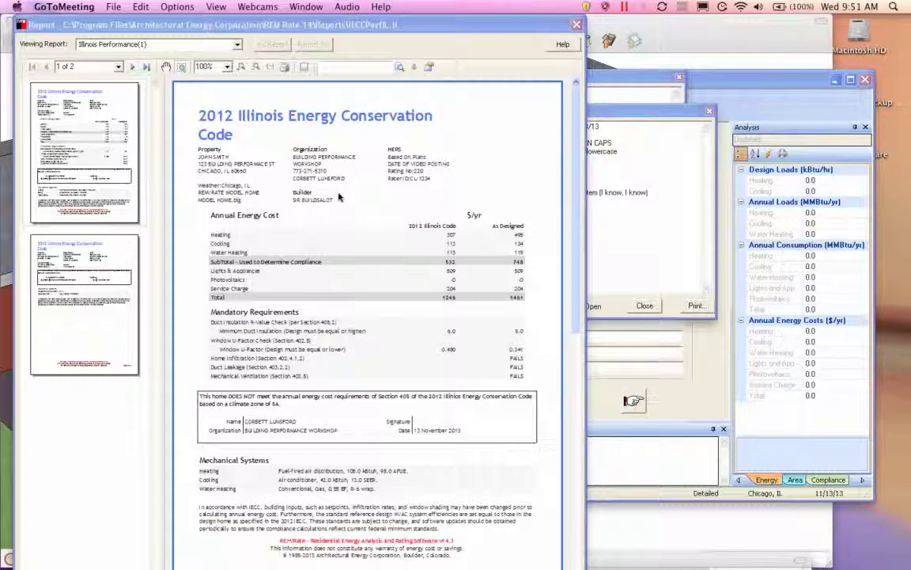
{"action": "left_click", "coordinate": [519, 26]}
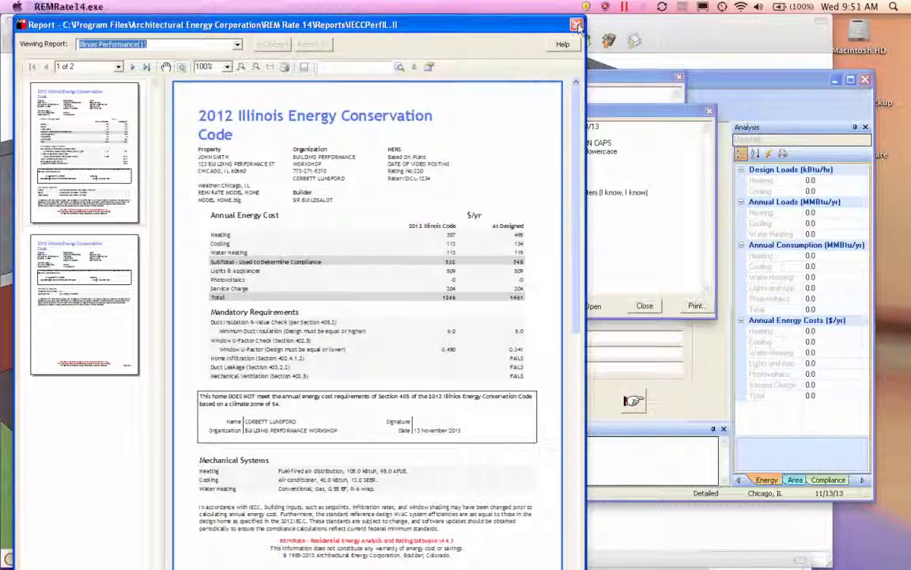
{"action": "left_click", "coordinate": [576, 25]}
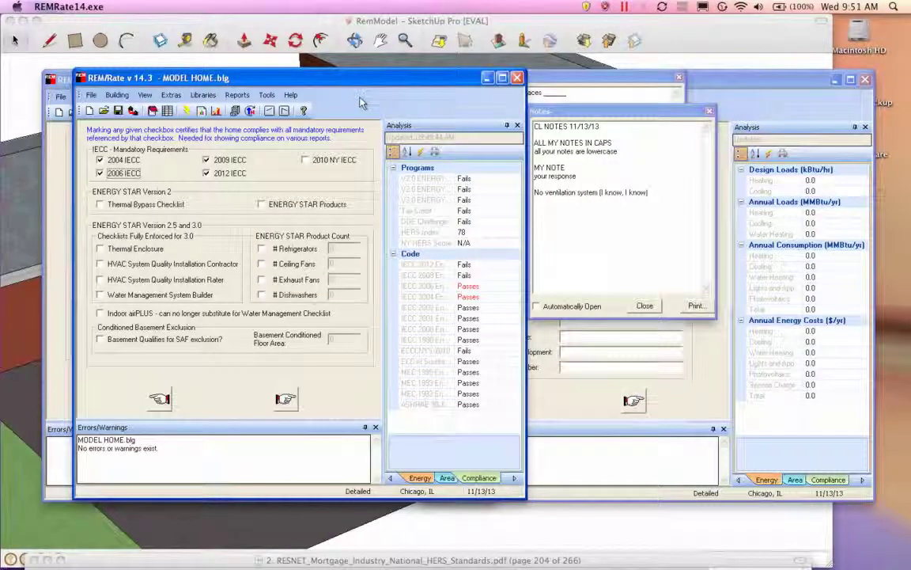
- Certify the home for the ENERGY STAR Version 2 Thermal Bypass Checklist and ENERGY STAR Products
{"action": "key", "text": "alt"}
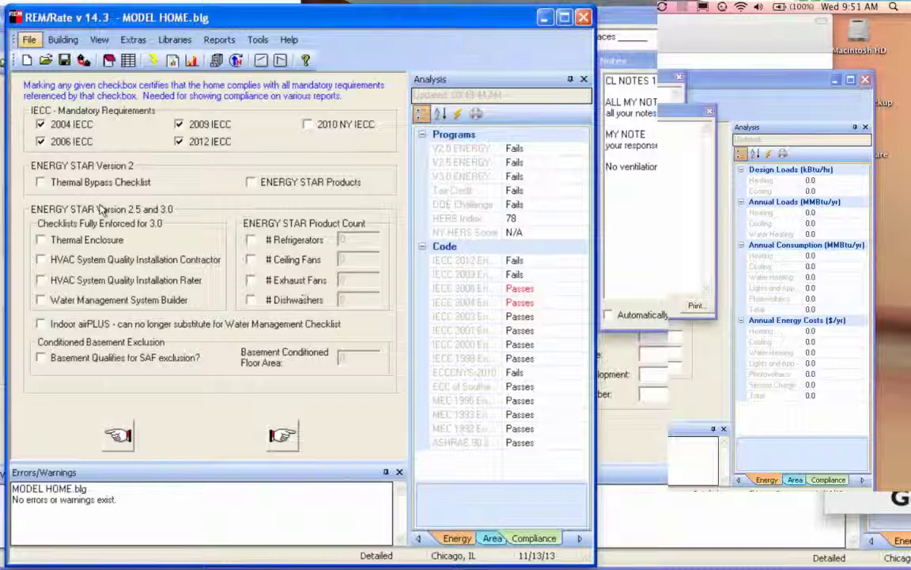
{"action": "left_click", "coordinate": [99, 182]}
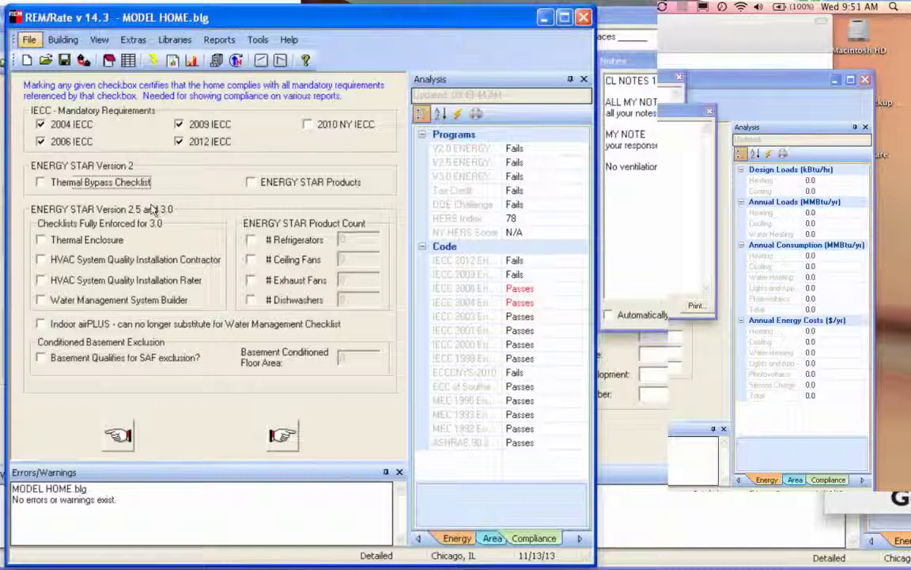
{"action": "key", "text": "space"}
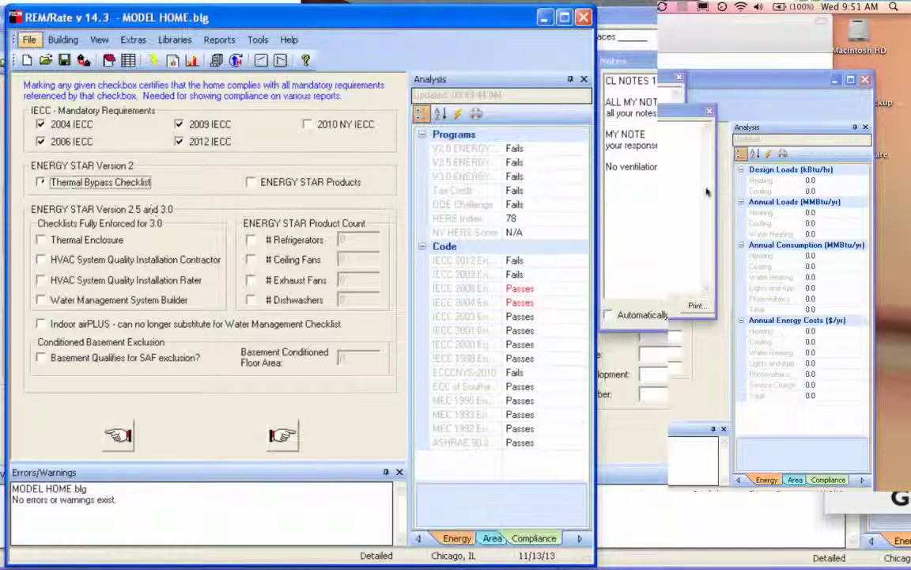
{"action": "left_click", "coordinate": [753, 230]}
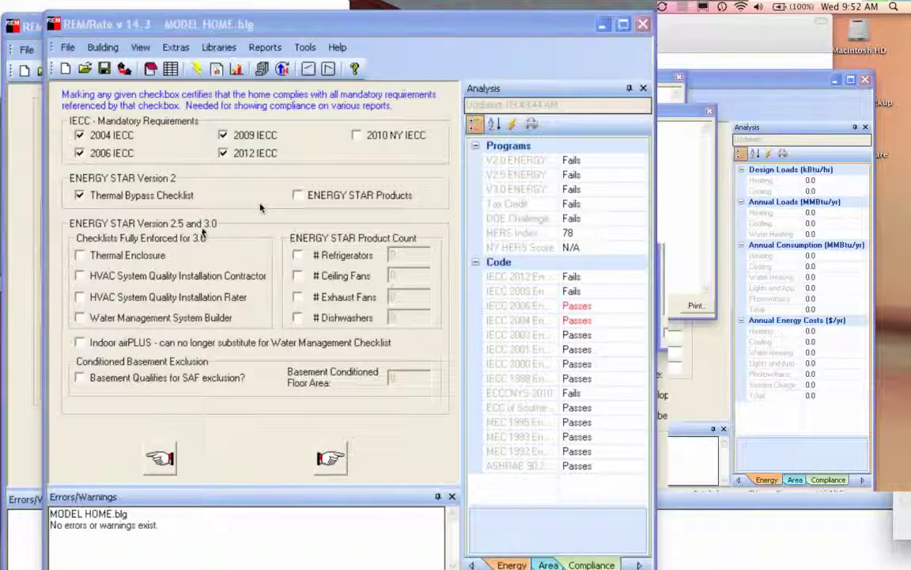
{"action": "left_click", "coordinate": [298, 196]}
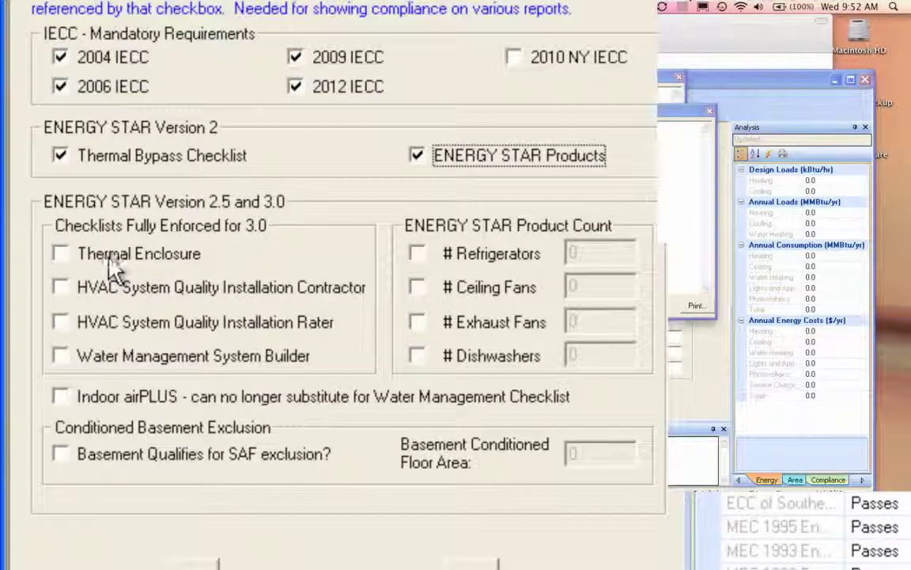
- Mark the Thermal Enclosure, HVAC Contractor, HVAC Rater and Water Management System Builder checklists as fulfilled for ENERGY STAR 2.5 and 3.0
{"action": "left_click", "coordinate": [111, 263]}
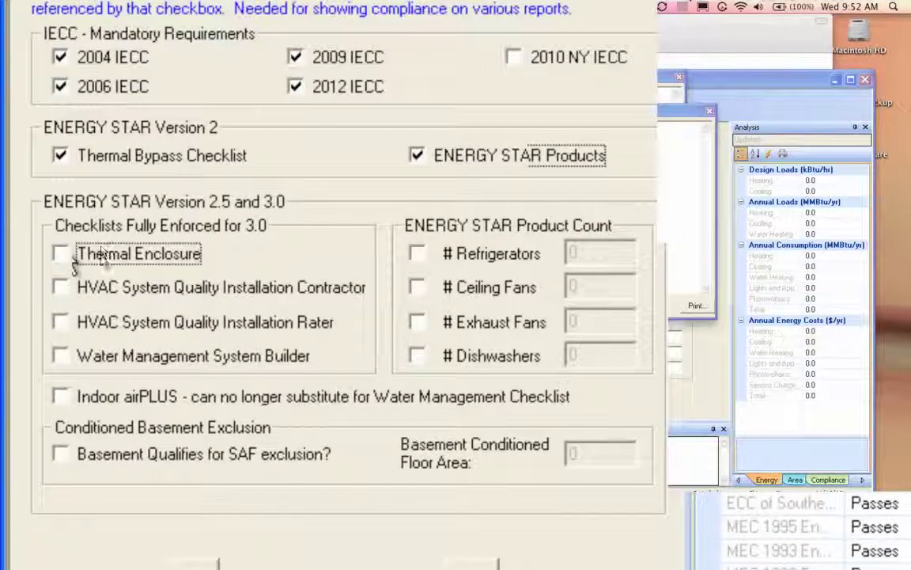
{"action": "left_click", "coordinate": [77, 291]}
{"action": "left_click", "coordinate": [74, 328]}
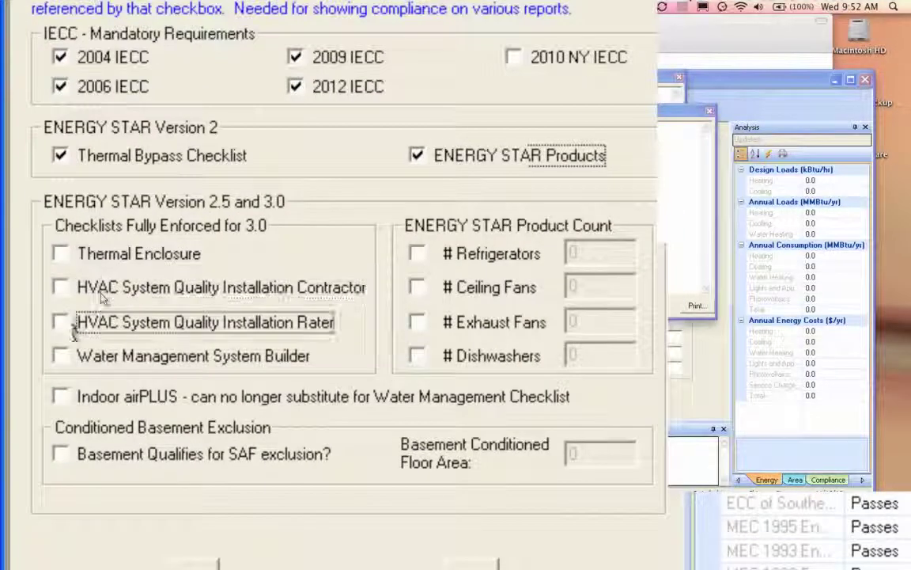
{"action": "left_click", "coordinate": [74, 363]}
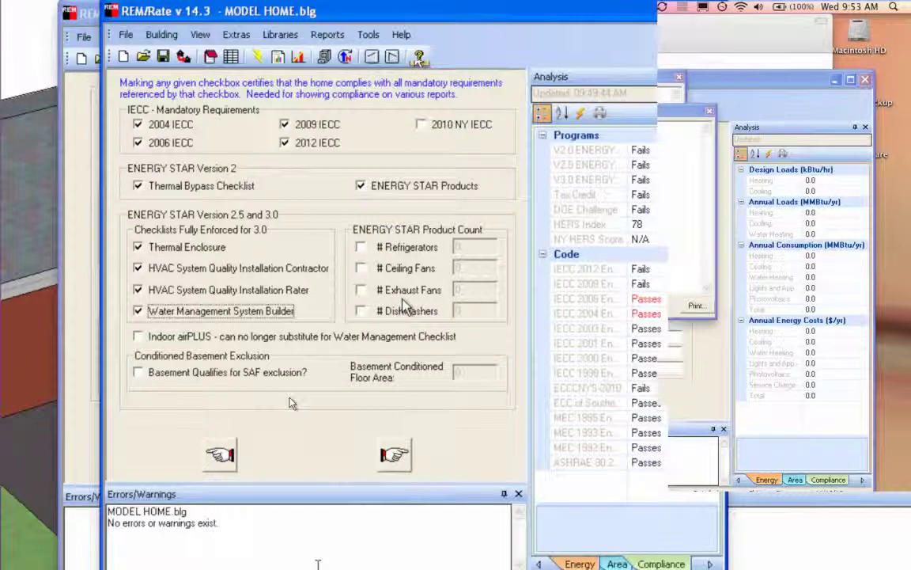
- Examine the DOE Challenge Home, interior mass, active solar, photovoltaics and sunspace input pages through to sunspace interior mass
{"action": "left_click", "coordinate": [395, 455]}
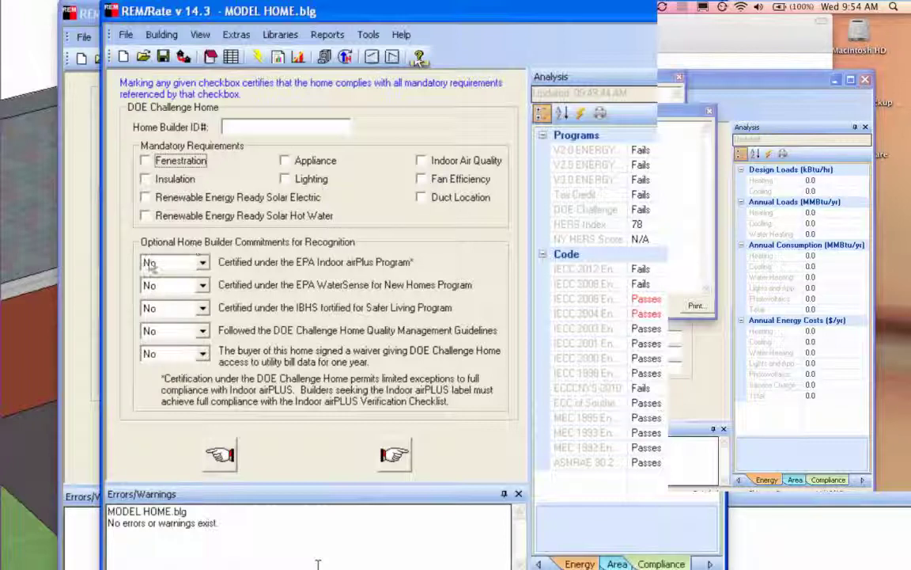
{"action": "key", "text": "Return"}
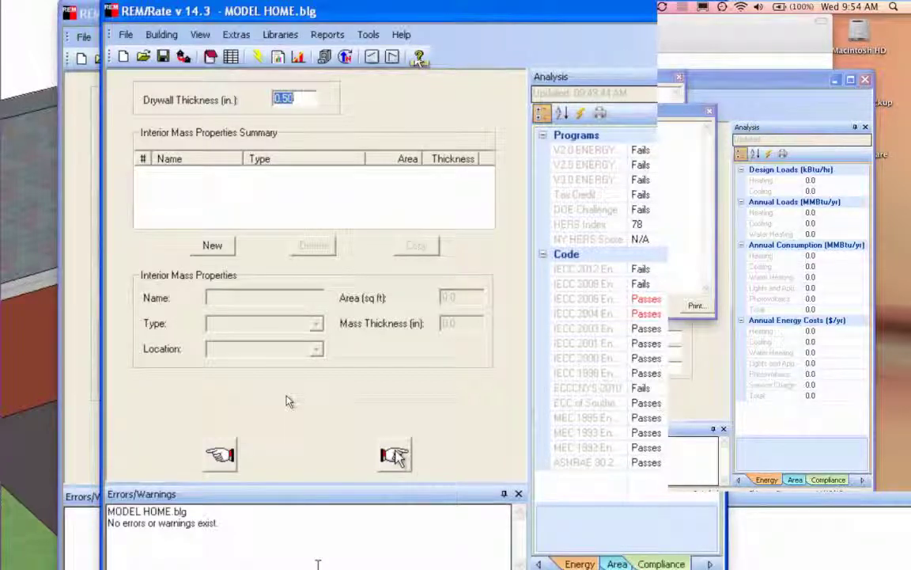
{"action": "key", "text": "Page_Down"}
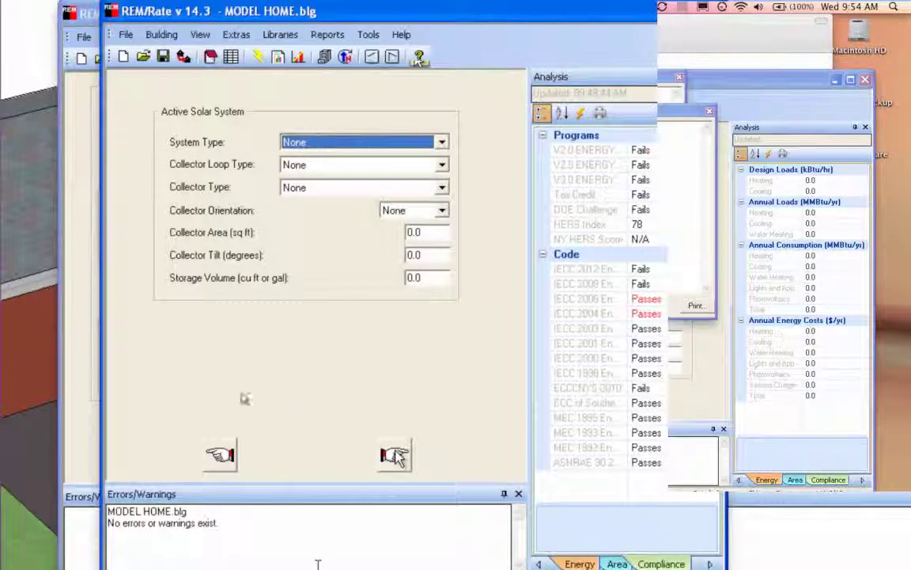
{"action": "key", "text": "Page_Up"}
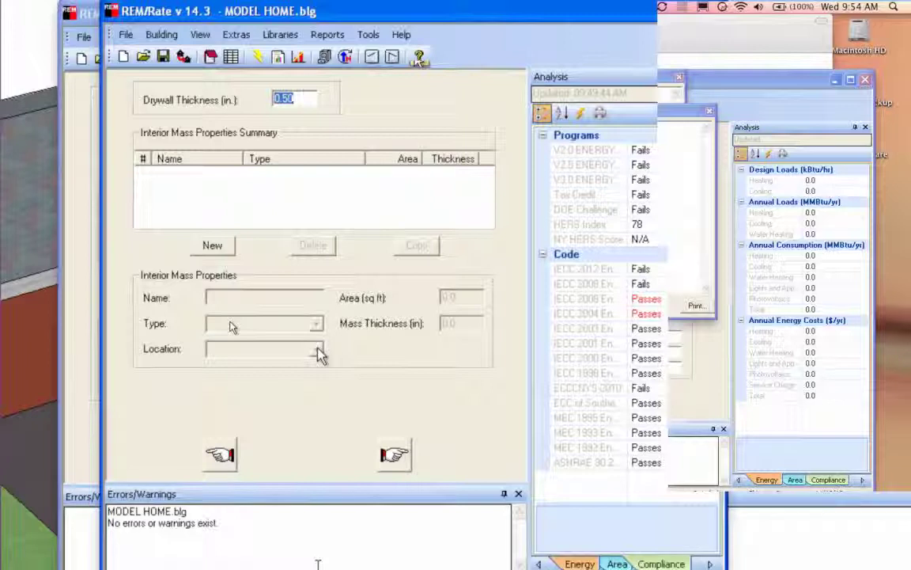
{"action": "left_click", "coordinate": [394, 455]}
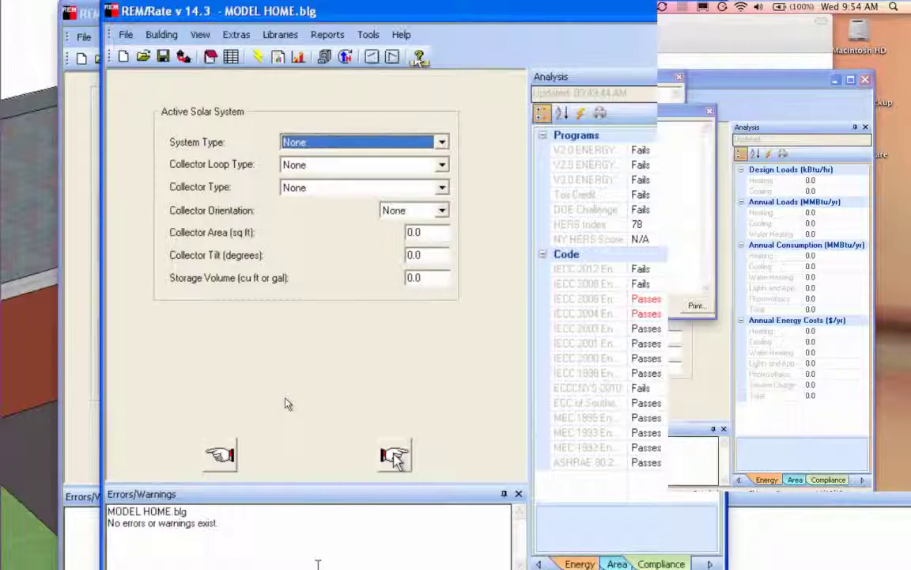
{"action": "left_click", "coordinate": [394, 457]}
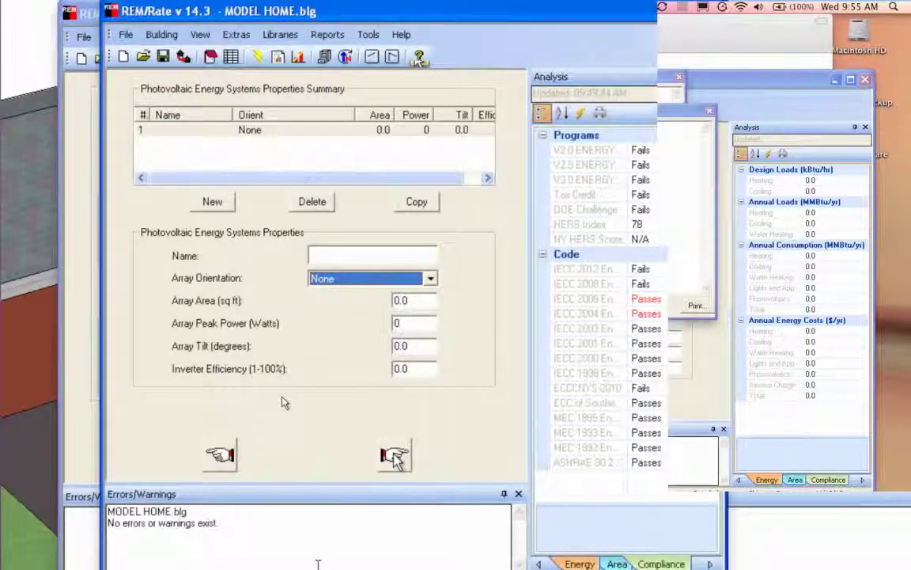
{"action": "key", "text": "Page_Down"}
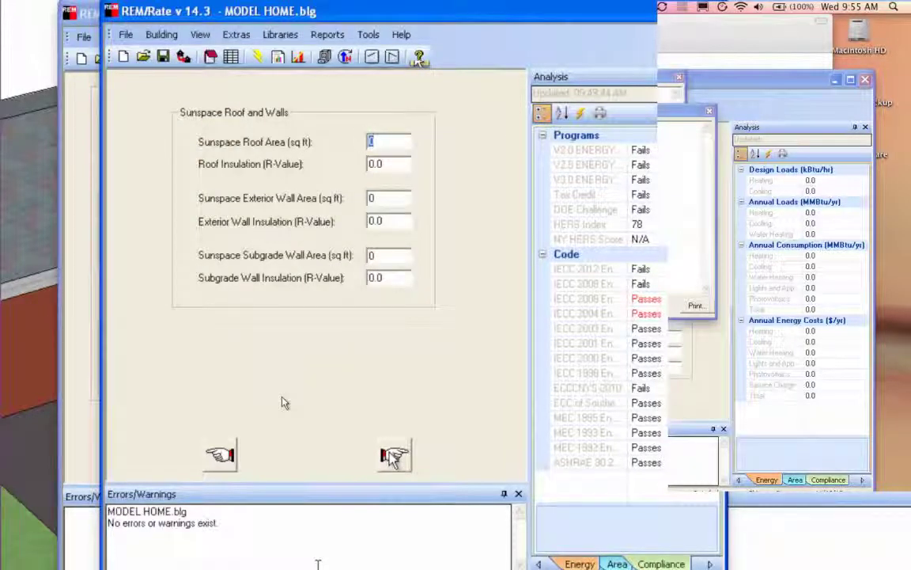
{"action": "key", "text": "Page_Down"}
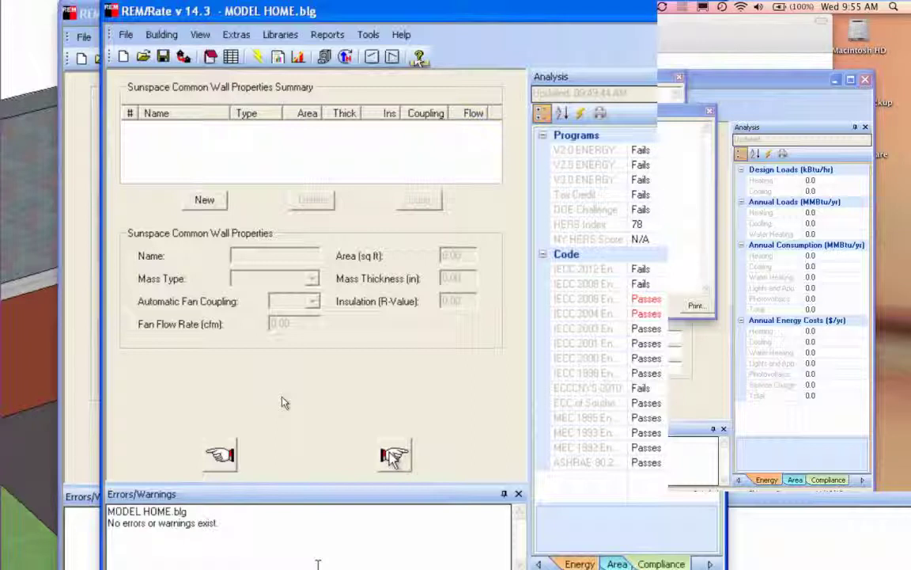
{"action": "key", "text": "Page_Down"}
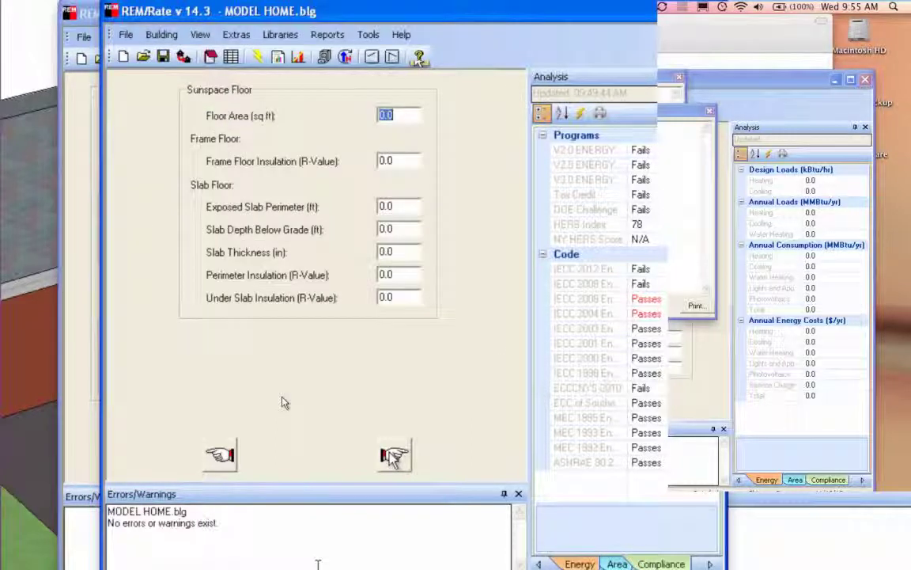
{"action": "key", "text": "Page_Down"}
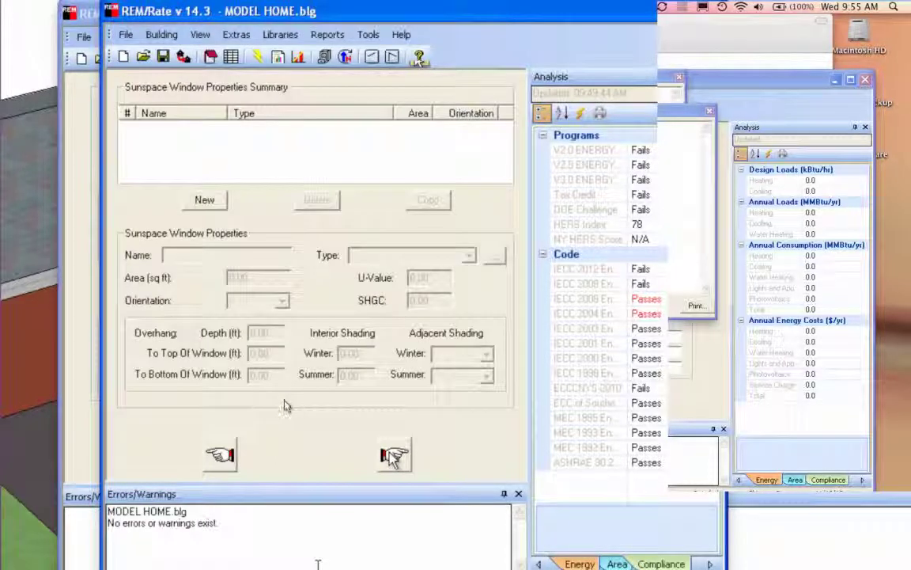
{"action": "key", "text": "Page_Down"}
{"action": "key", "text": "Page_Down"}
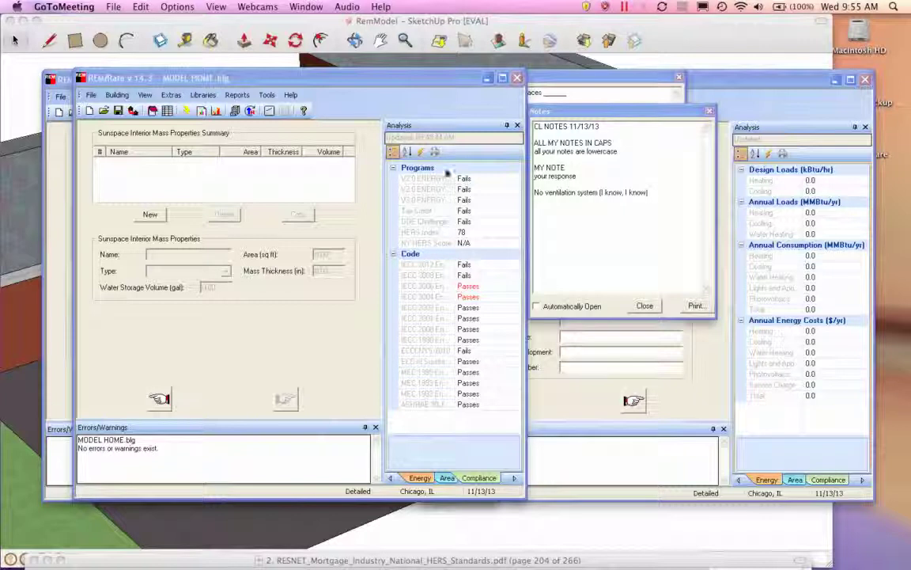
- Return to the above-grade wall properties and open the wall type library for the A: COND TO GARAGE wall
{"action": "left_click", "coordinate": [455, 79]}
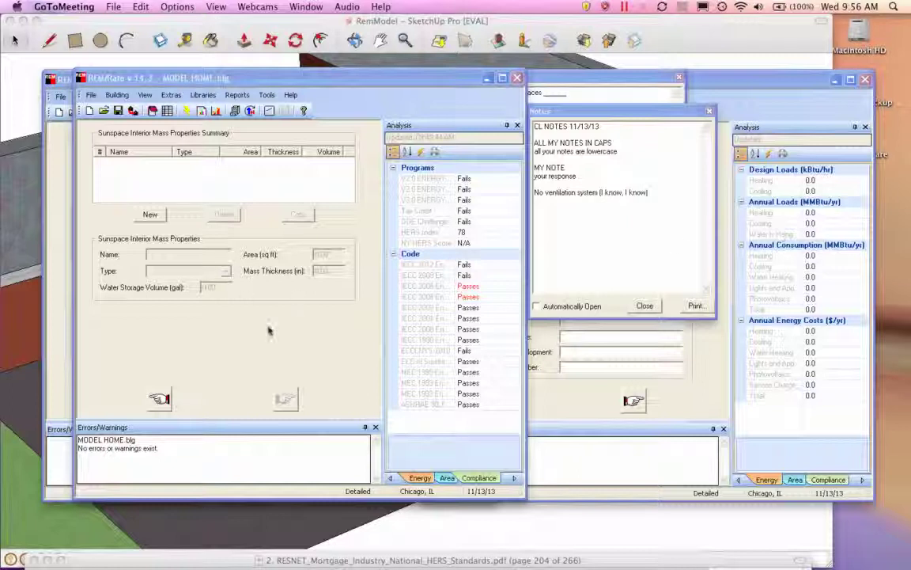
{"action": "left_click", "coordinate": [245, 301]}
{"action": "left_click", "coordinate": [160, 401]}
{"action": "left_click", "coordinate": [160, 402]}
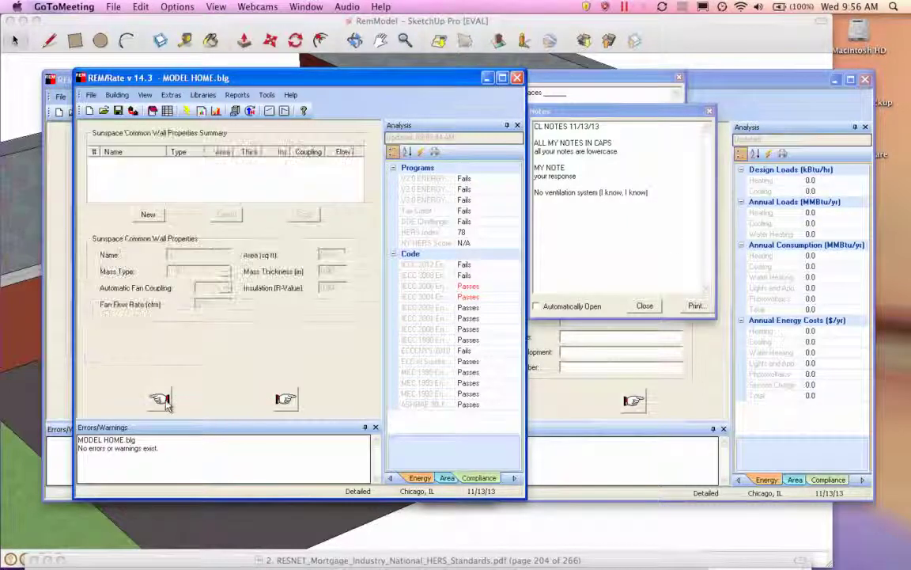
{"action": "left_click", "coordinate": [117, 95]}
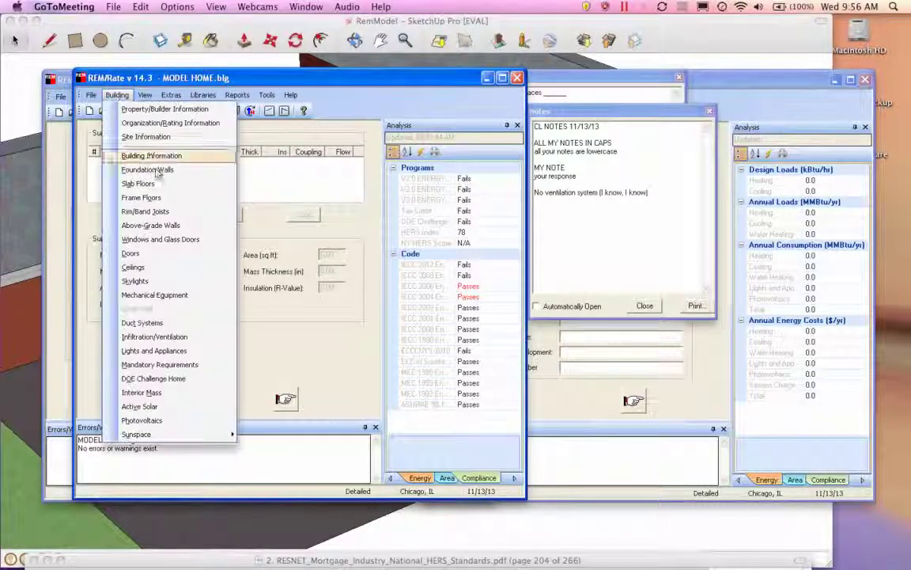
{"action": "left_click", "coordinate": [162, 225]}
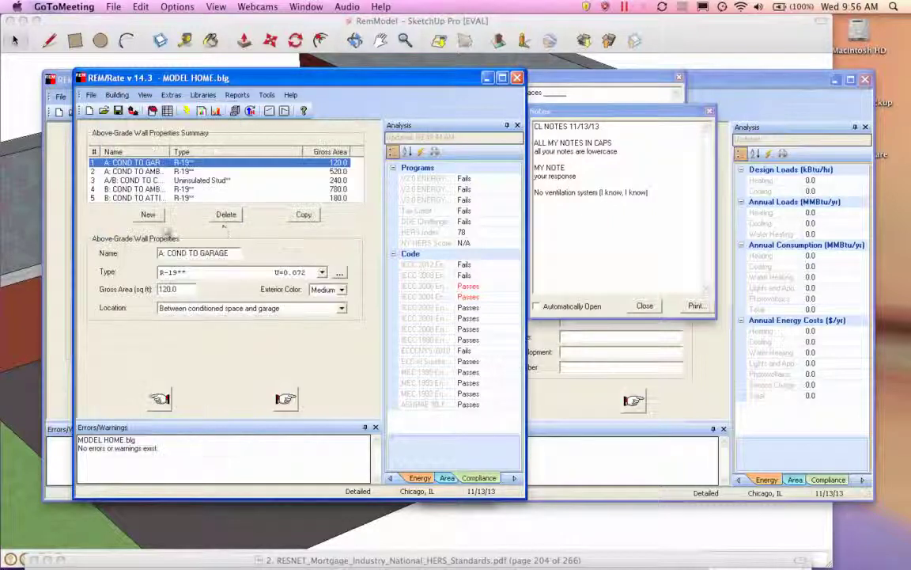
{"action": "left_click", "coordinate": [339, 272]}
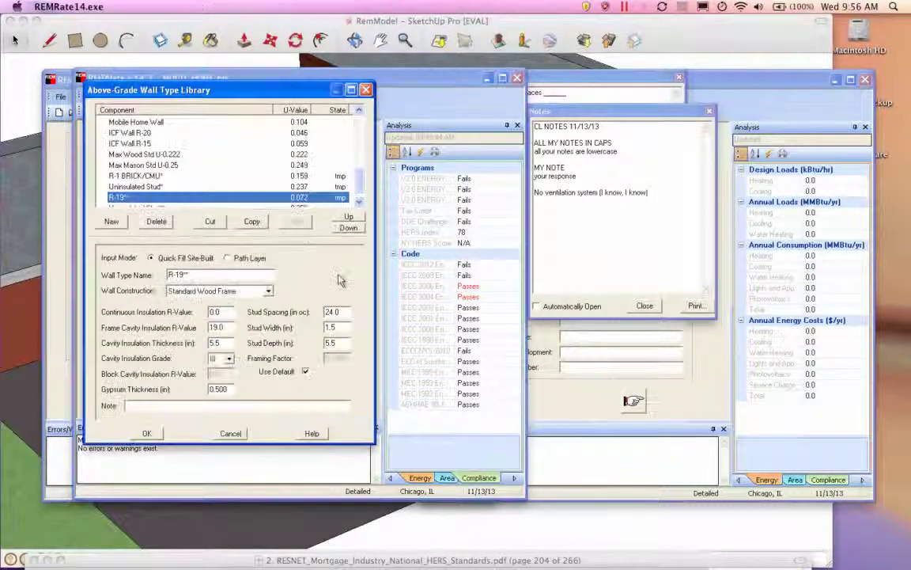
- Add a new wall type named EXISTING BRICK/PLAST with Double Brick construction
{"action": "left_click", "coordinate": [112, 221]}
{"action": "type", "text": "EXISTING BRICK/PLAST"}
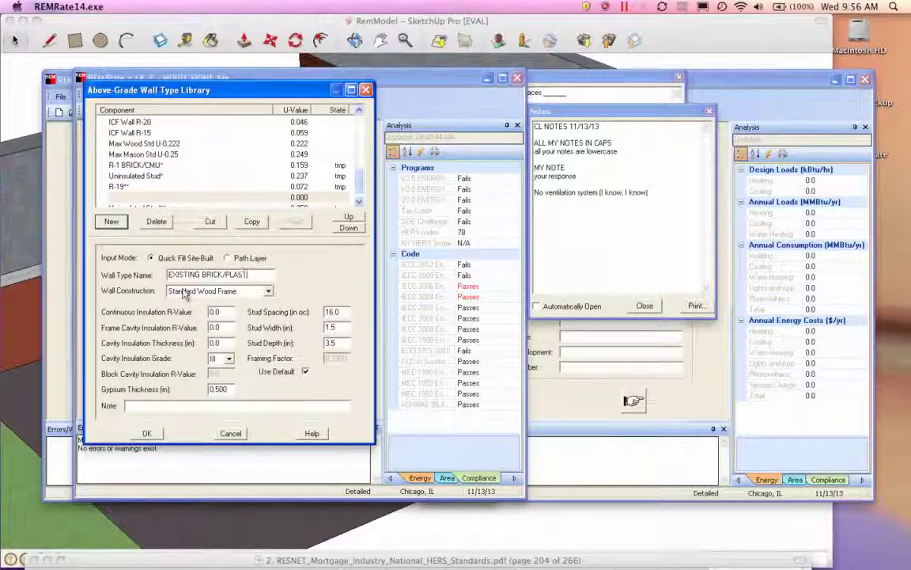
{"action": "left_click", "coordinate": [212, 291]}
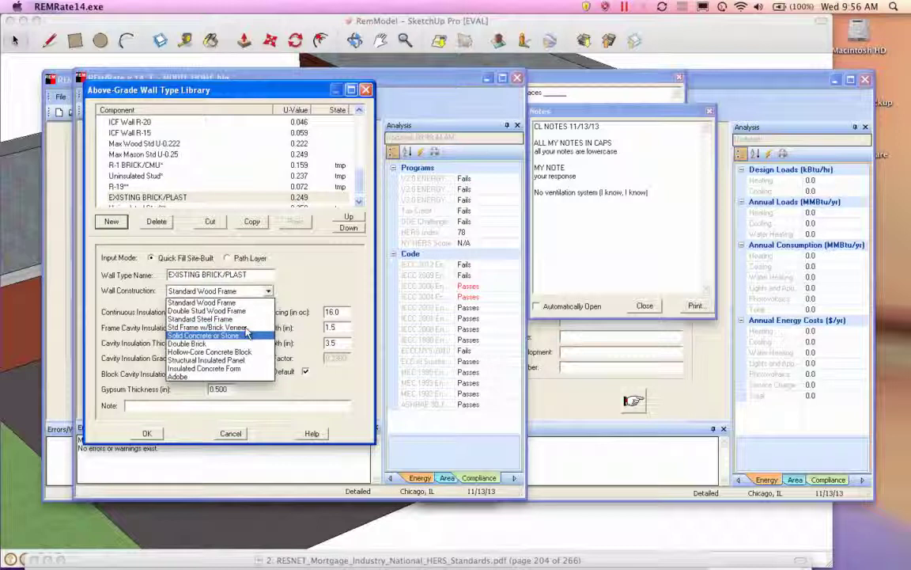
{"action": "left_click", "coordinate": [245, 344]}
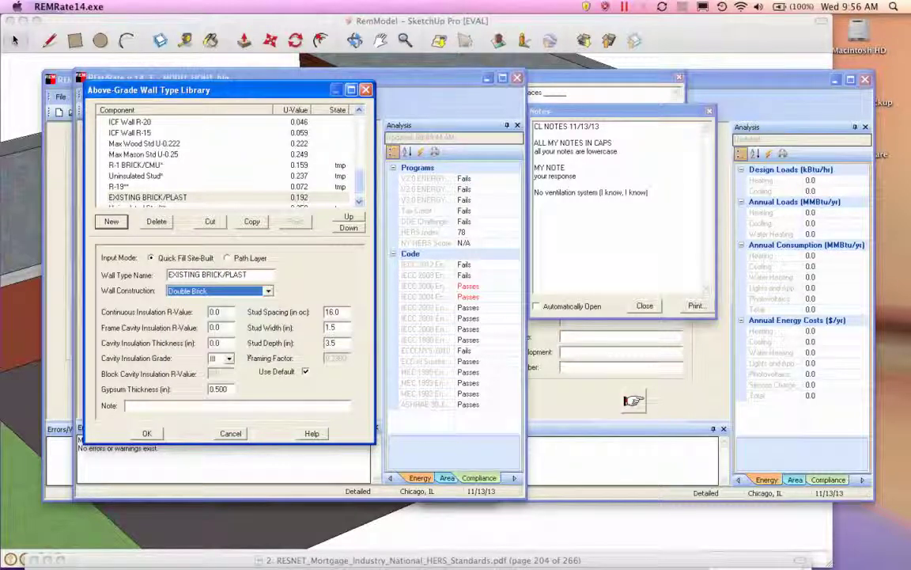
- Try a frame cavity insulation R-value of 2 and a cavity insulation thickness of 2 in for the brick wall type
{"action": "double_click", "coordinate": [223, 329]}
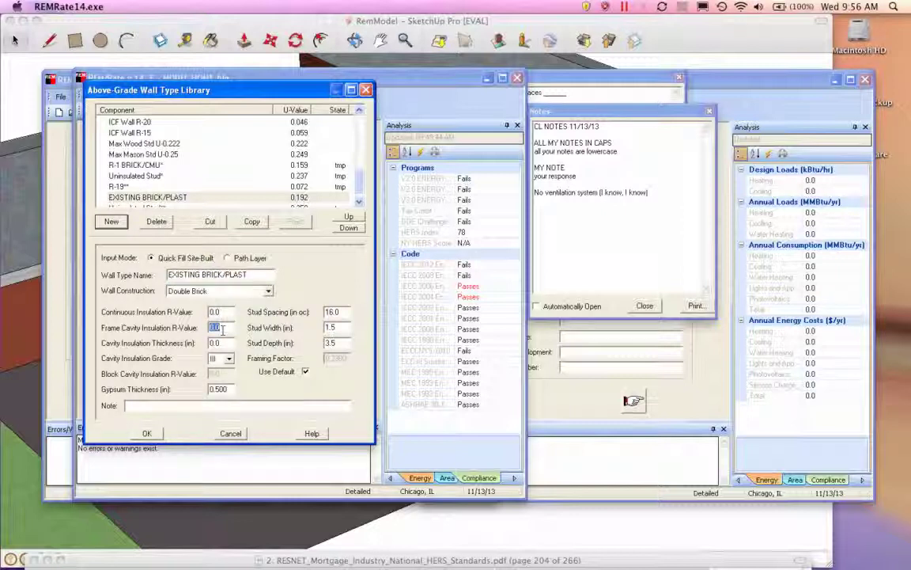
{"action": "type", "text": "2"}
{"action": "key", "text": "Tab"}
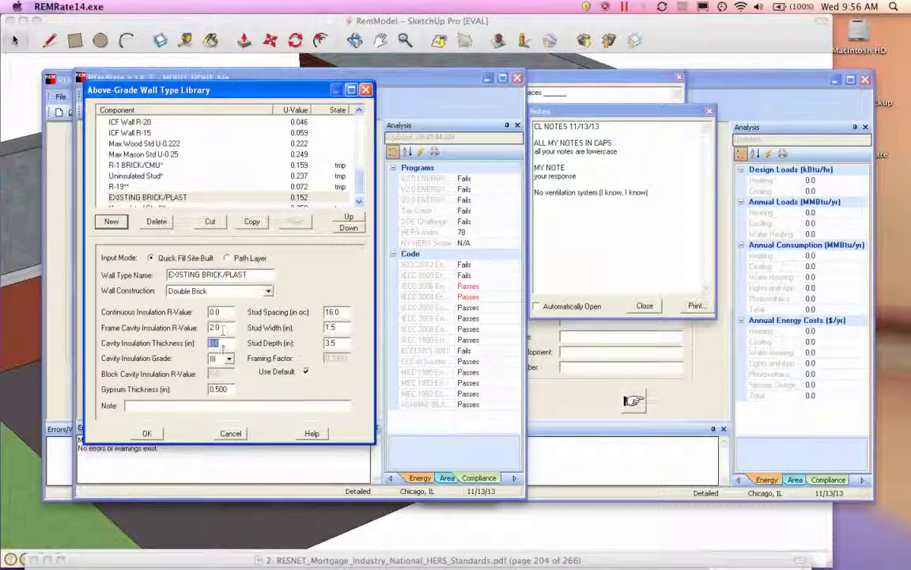
{"action": "type", "text": "2"}
- Set the brick wall type's stud spacing to 12 in, stud width to 1 in and stud depth to 1 in
{"action": "left_click", "coordinate": [343, 312]}
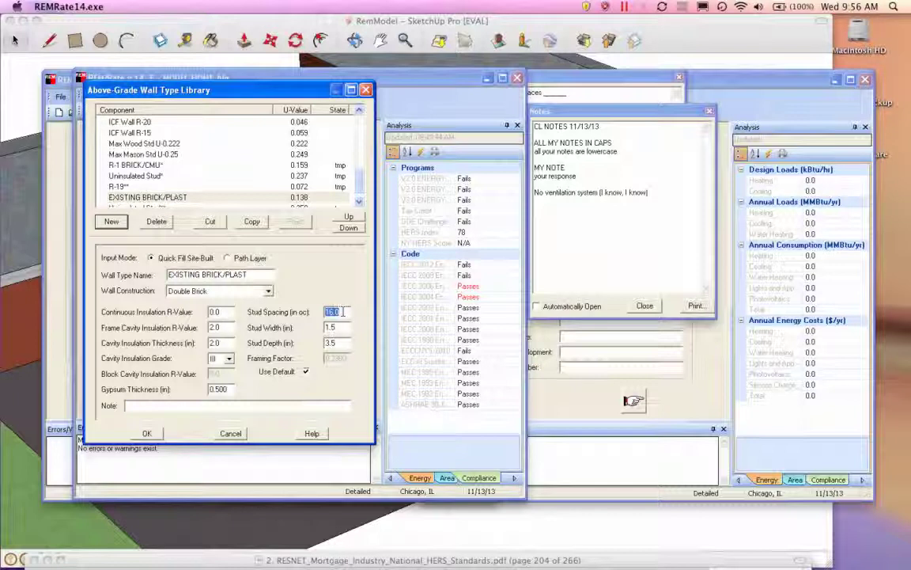
{"action": "type", "text": "12"}
{"action": "left_click", "coordinate": [339, 327]}
{"action": "type", "text": "1"}
{"action": "key", "text": "Tab"}
{"action": "type", "text": "1"}
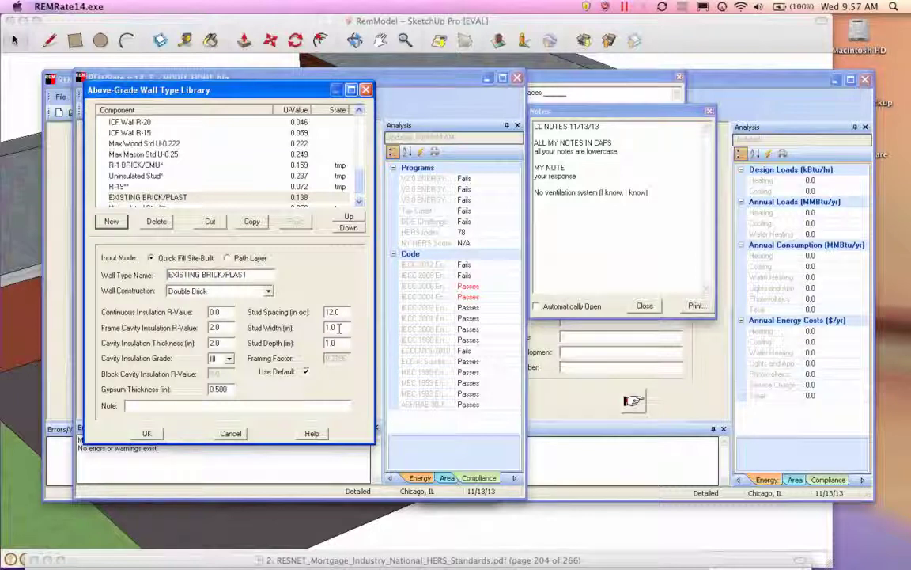
- Set the cavity insulation thickness to 1 in and frame cavity R-value to 0, and apply the wall type to the garage wall
{"action": "left_click", "coordinate": [222, 342]}
{"action": "double_click", "coordinate": [218, 343]}
{"action": "type", "text": "1"}
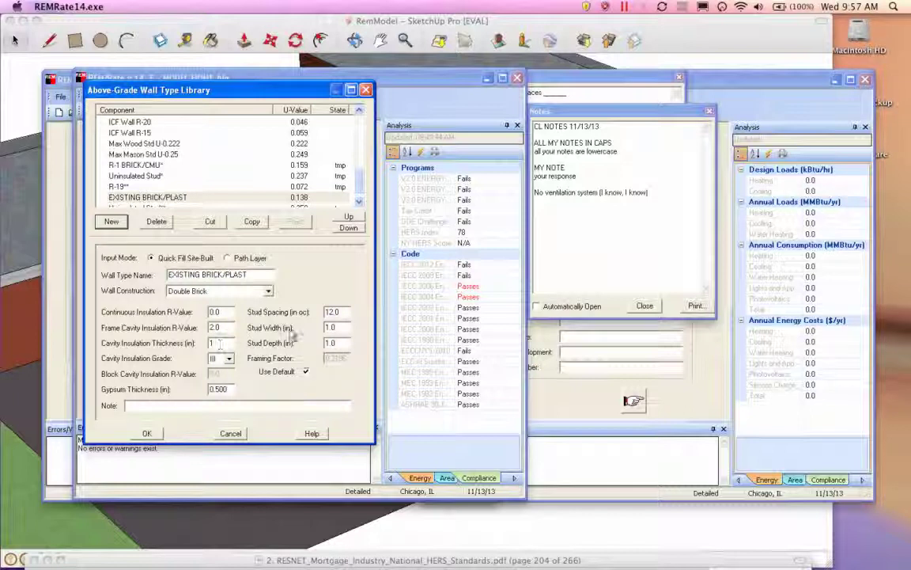
{"action": "double_click", "coordinate": [214, 327]}
{"action": "type", "text": "0"}
{"action": "left_click", "coordinate": [148, 435]}
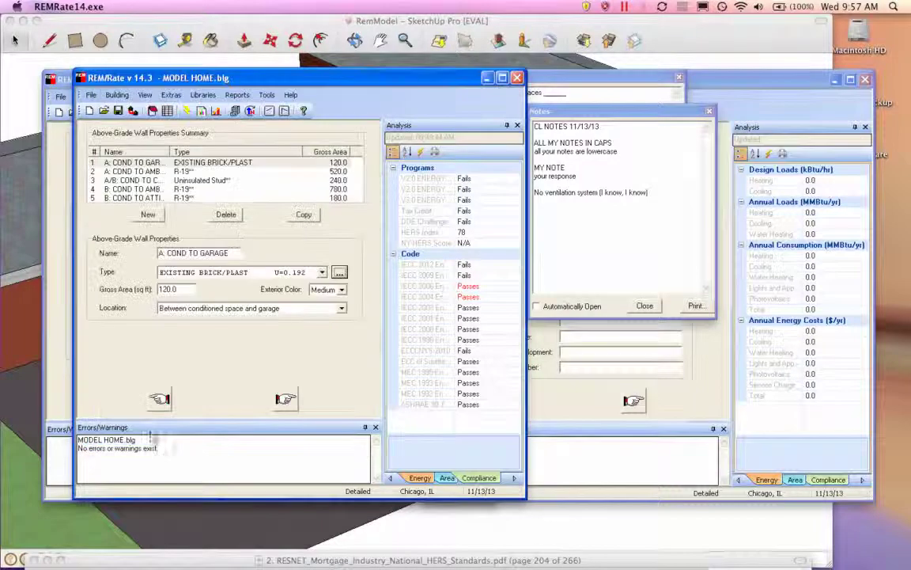
{"action": "left_click", "coordinate": [190, 160]}
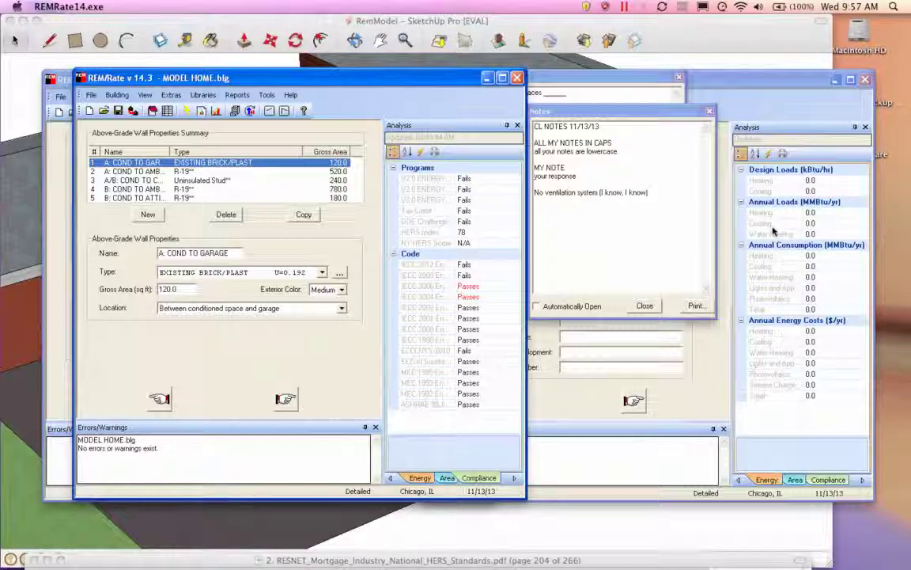
{"action": "left_click", "coordinate": [716, 235]}
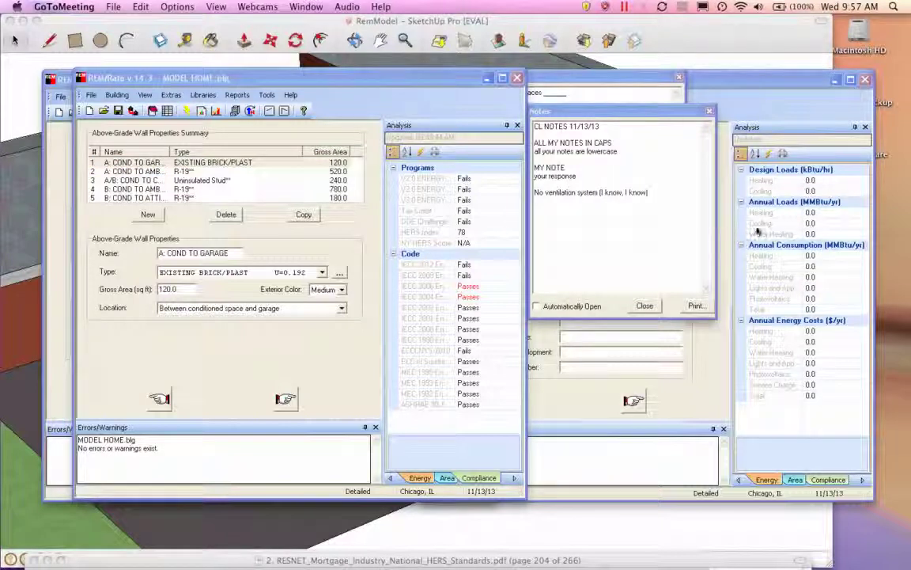